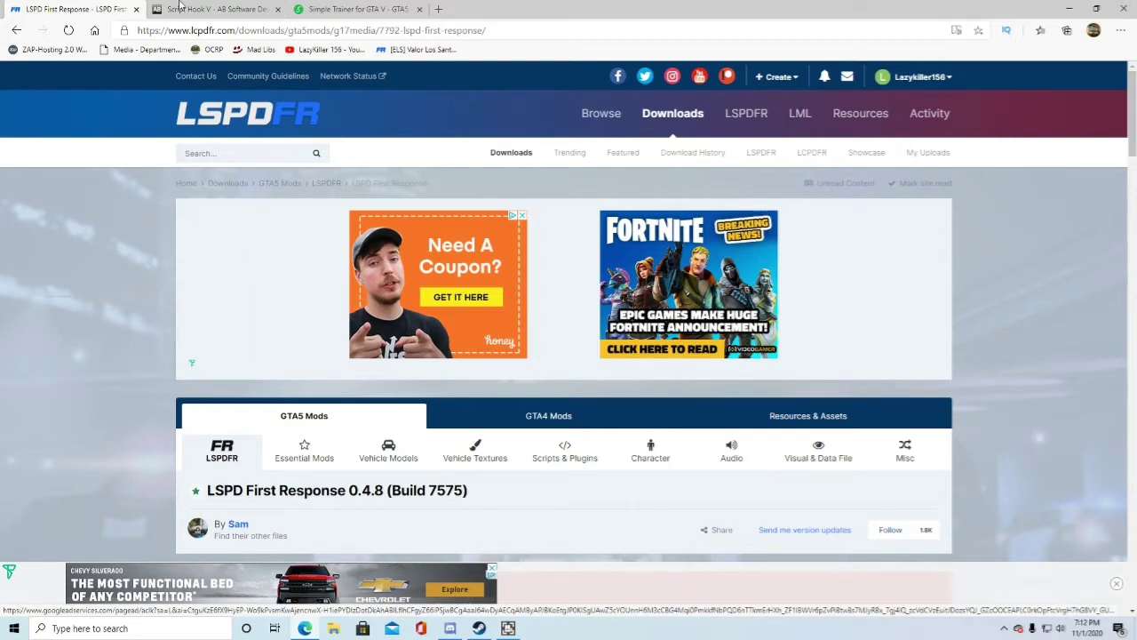
Step: Review the Script Hook V and Simple Trainer pages and the antivirus notice on the LSPD First Response download page
left_click(207, 8)
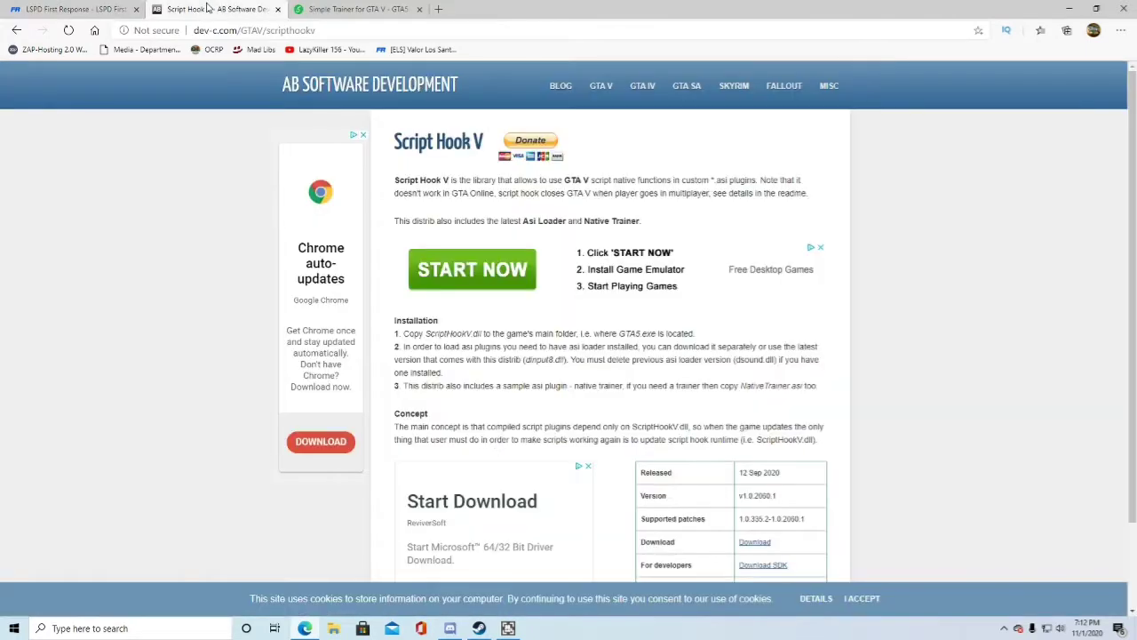
left_click(306, 8)
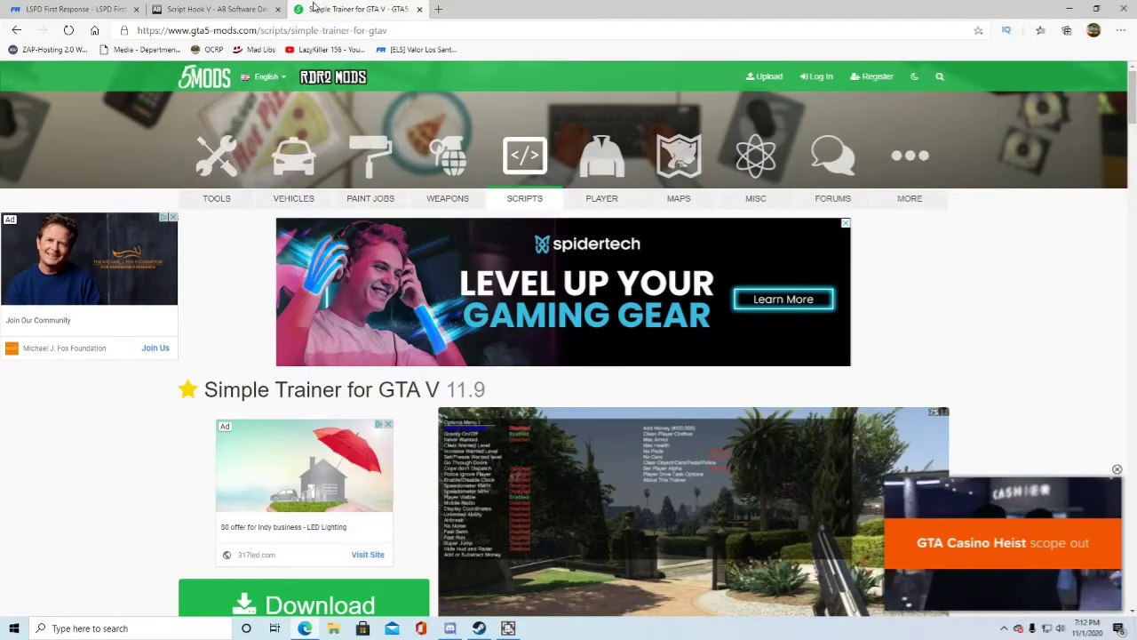
left_click(81, 8)
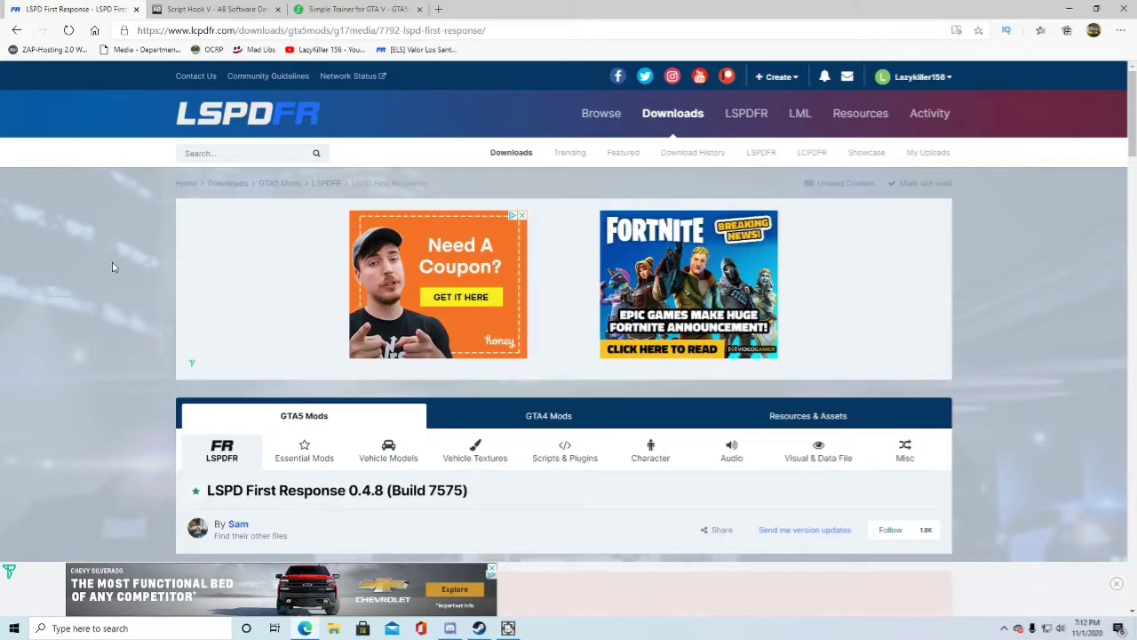
scroll(113, 266, "down", 3)
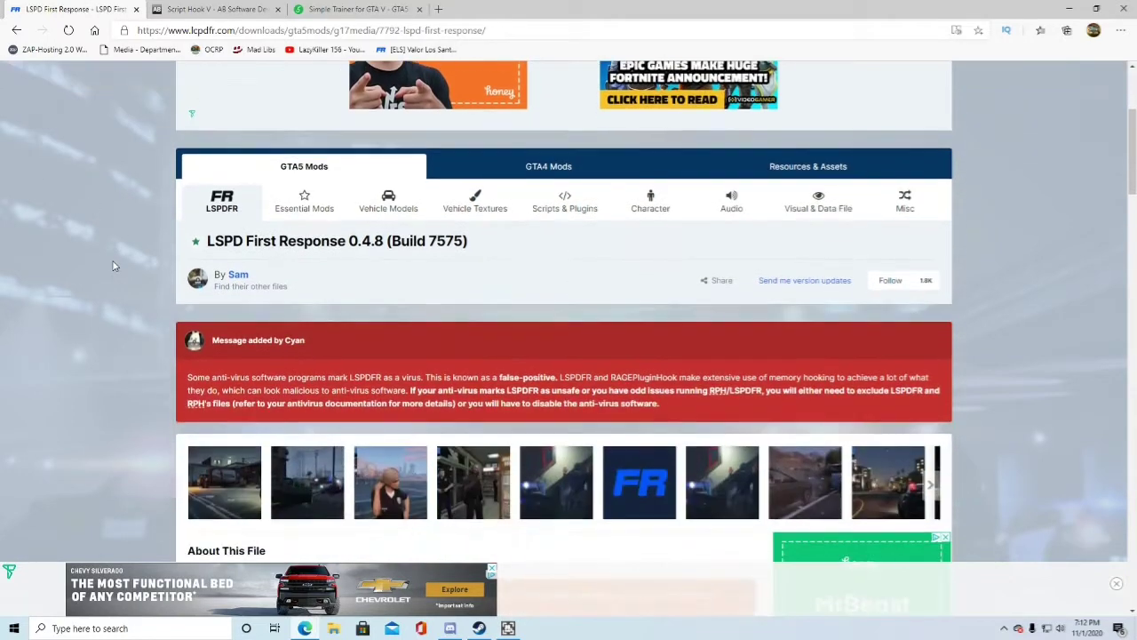
scroll(113, 262, "down", 2)
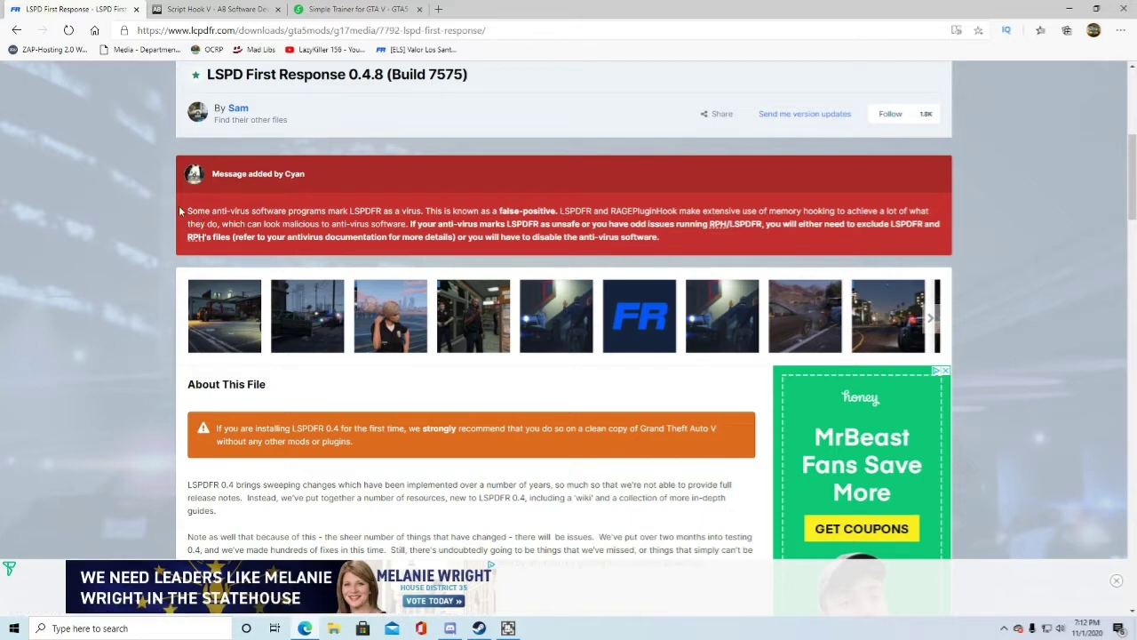
scroll(181, 210, "down", 1)
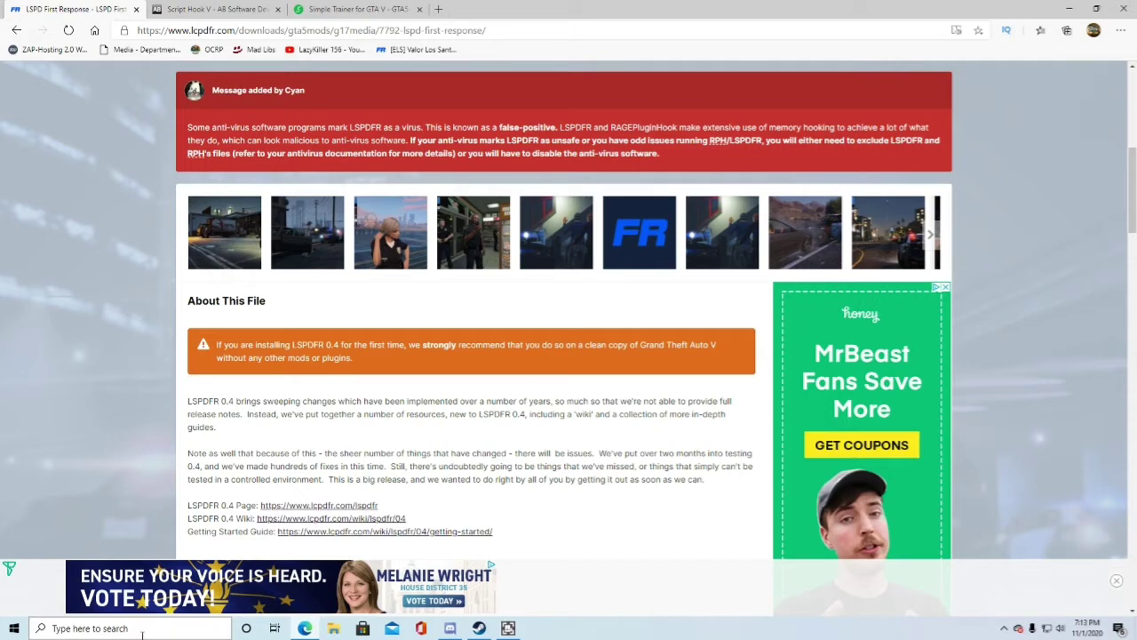
Step: Search Windows for "firewall", view the Firewall & network protection settings, and close them
left_click(91, 632)
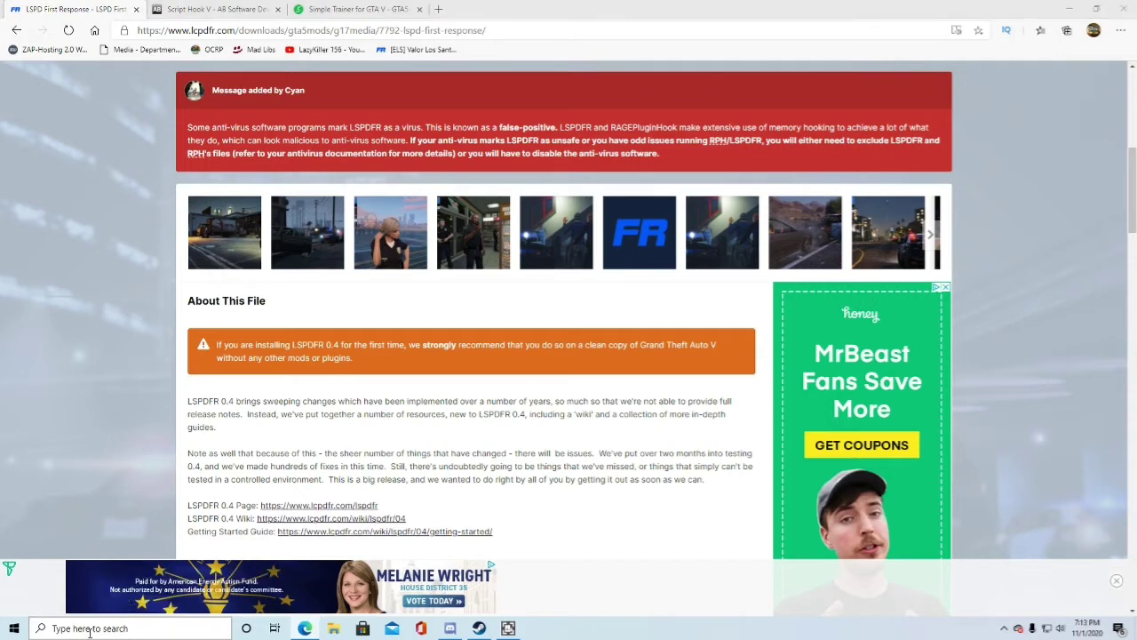
type("firewall")
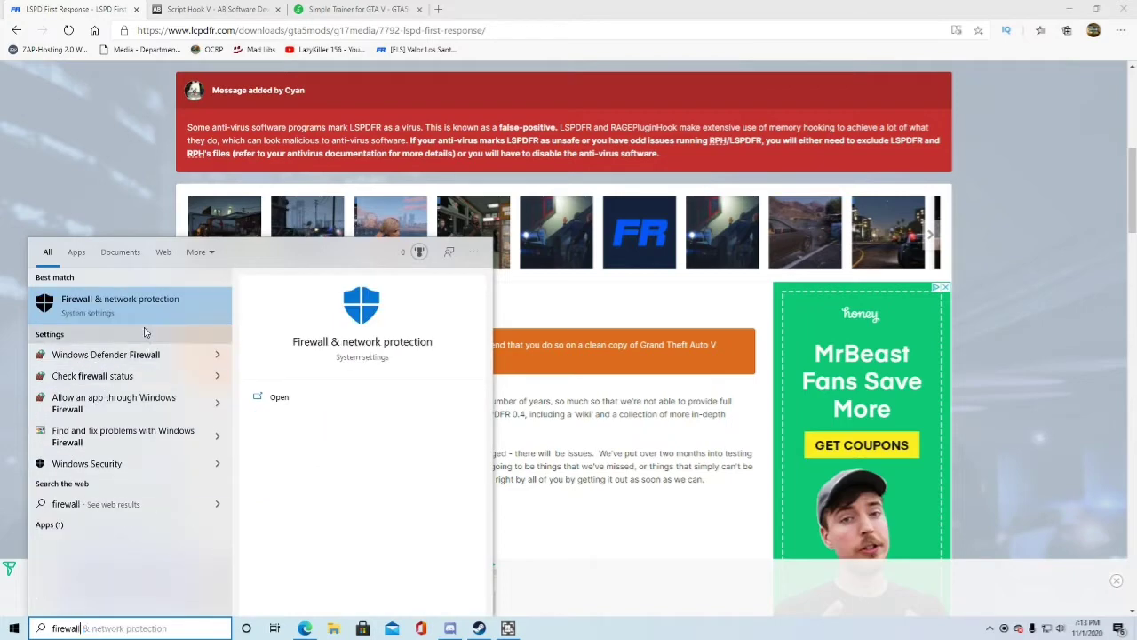
left_click(139, 306)
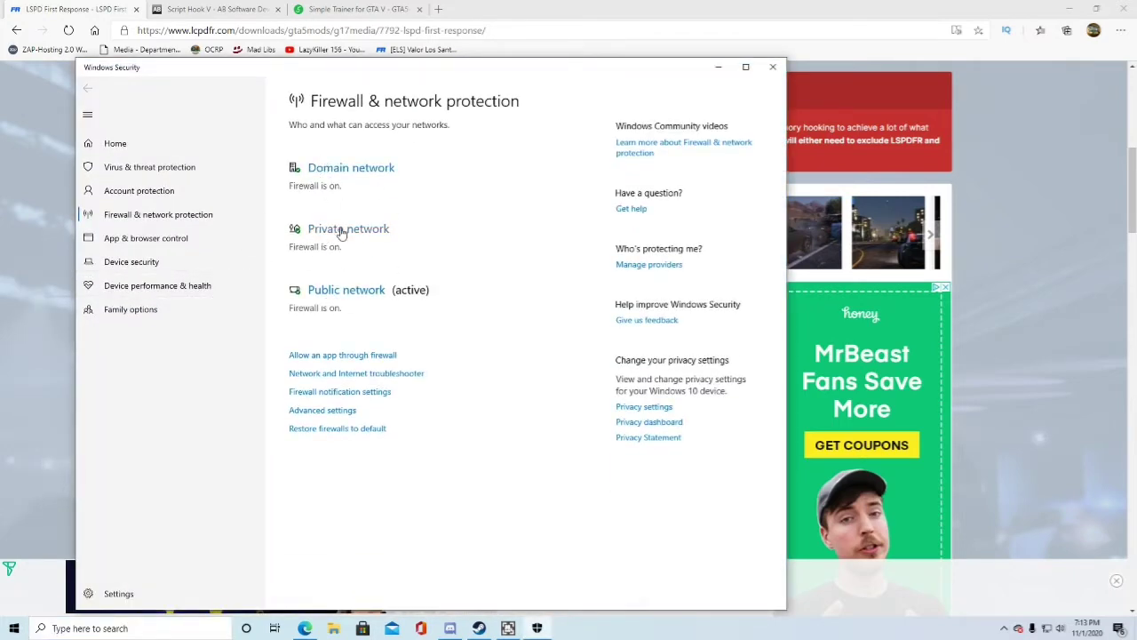
left_click(772, 67)
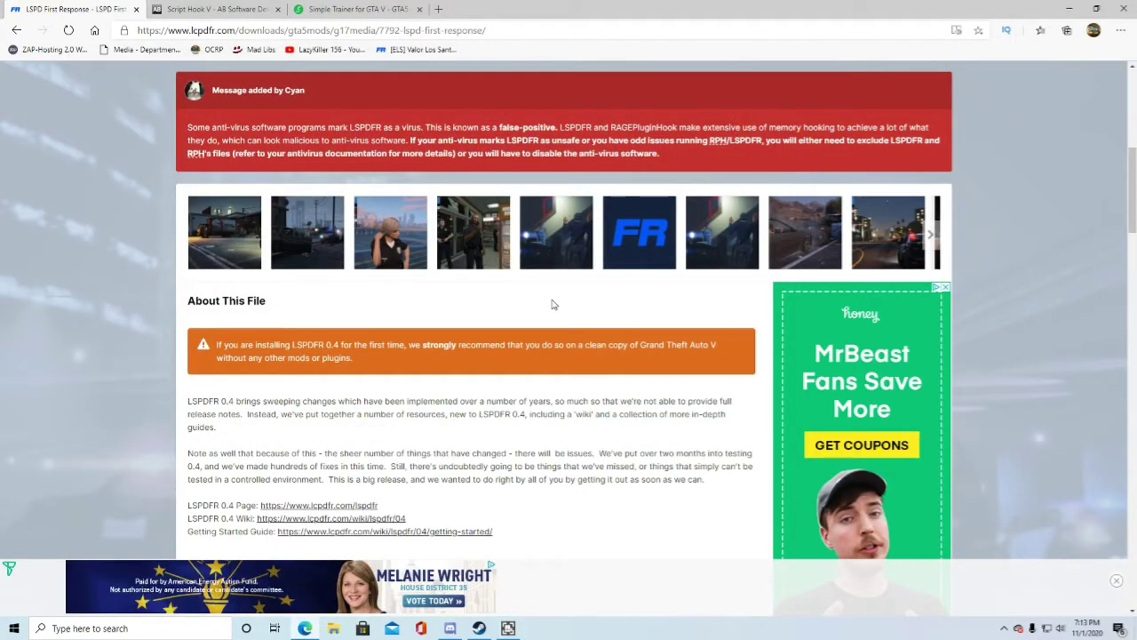
Step: Download lspdfr_048_setup.exe from the LSPD First Response 0.4.8 page
scroll(501, 368, "down", 3)
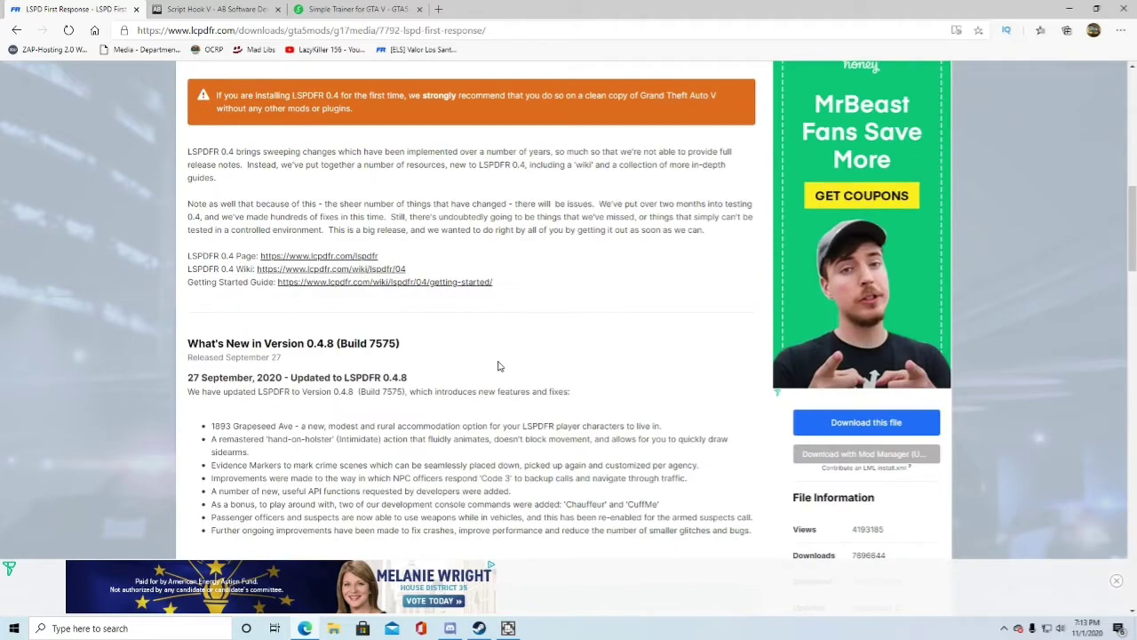
scroll(496, 293, "down", 2)
left_click(830, 347)
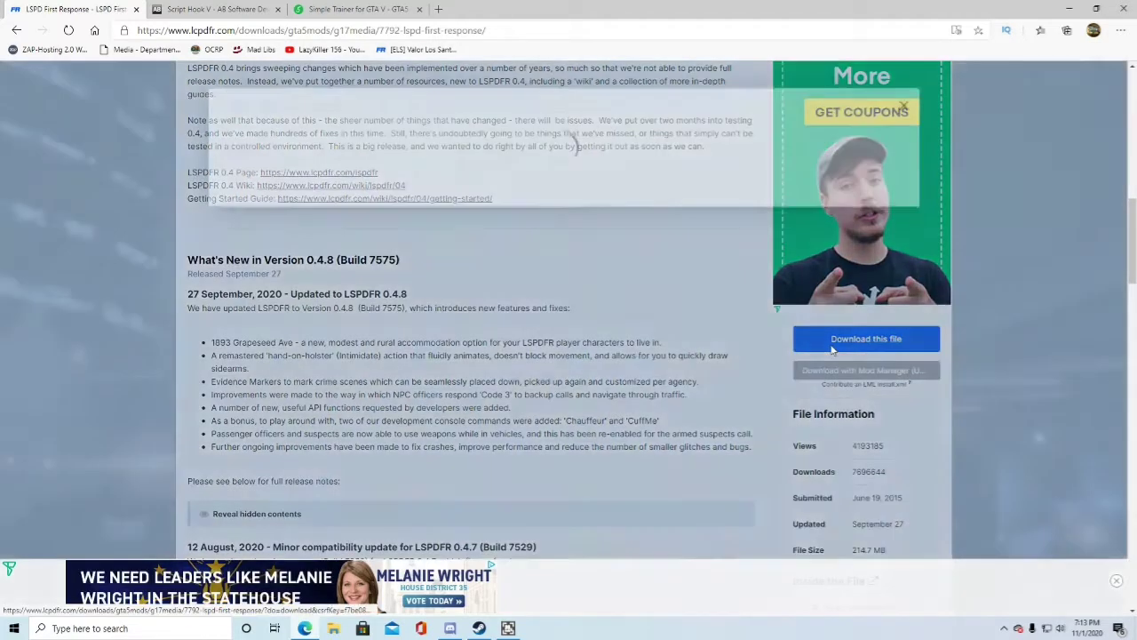
scroll(832, 350, "down", 15)
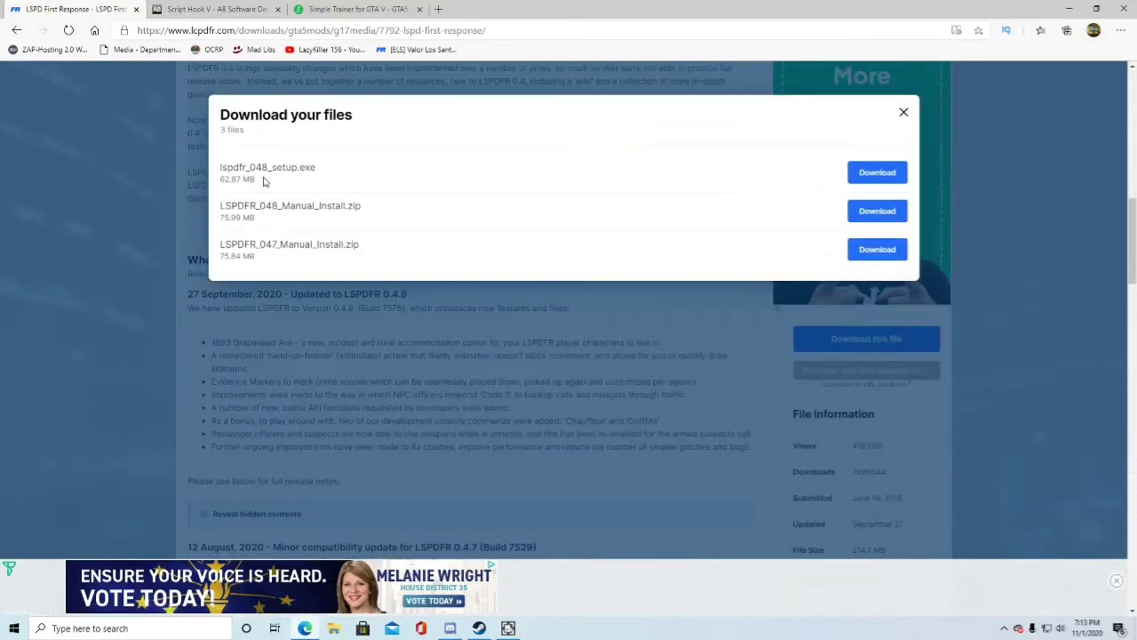
left_click_drag(222, 167, 319, 174)
left_click(330, 172)
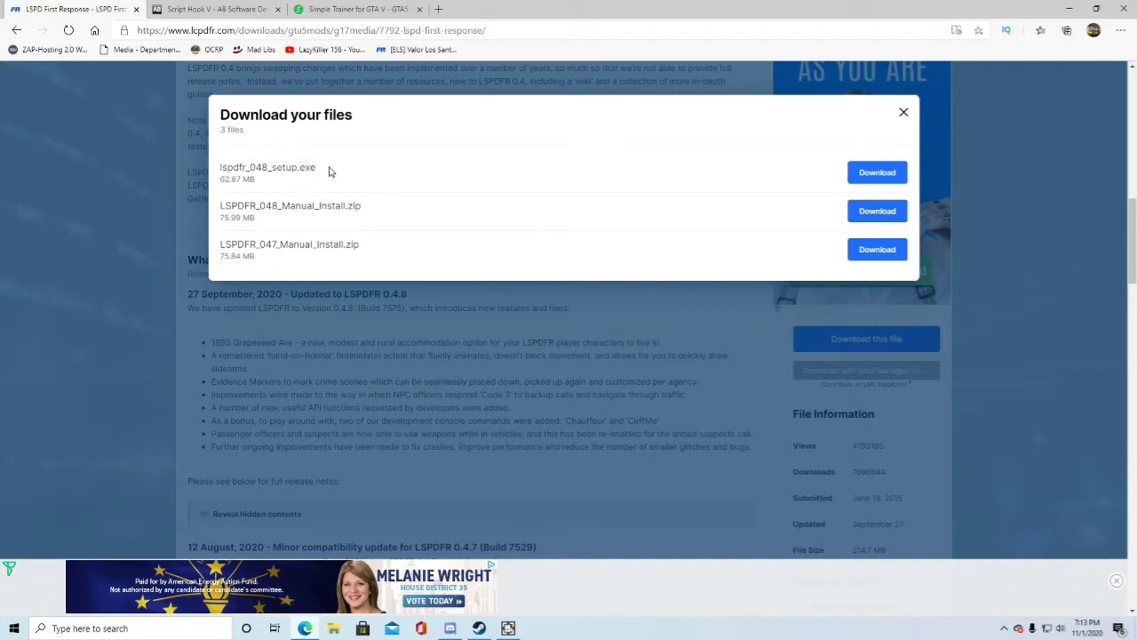
left_click(875, 175)
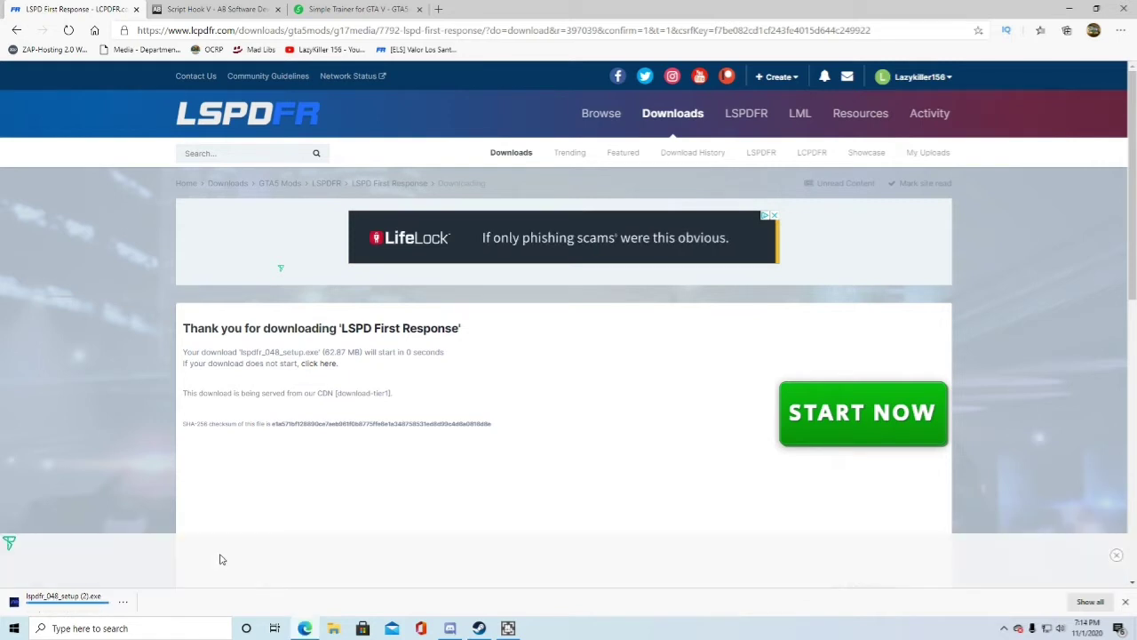
Step: Run the downloaded LSPDFR installer in English, accept the license agreement, and keep the default components
left_click(38, 611)
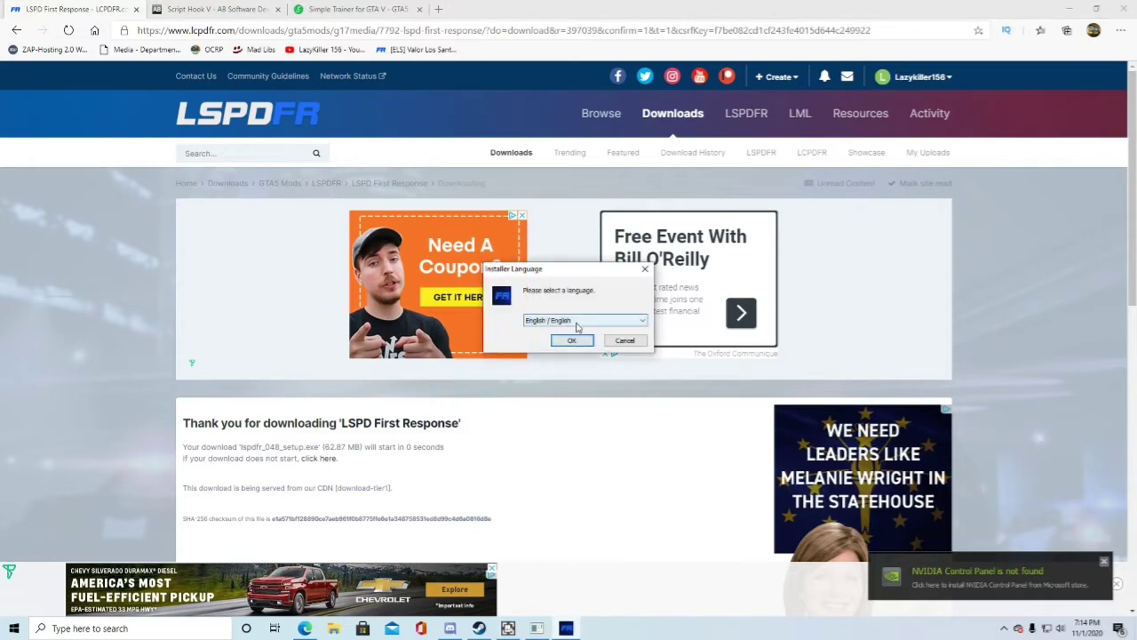
left_click(573, 342)
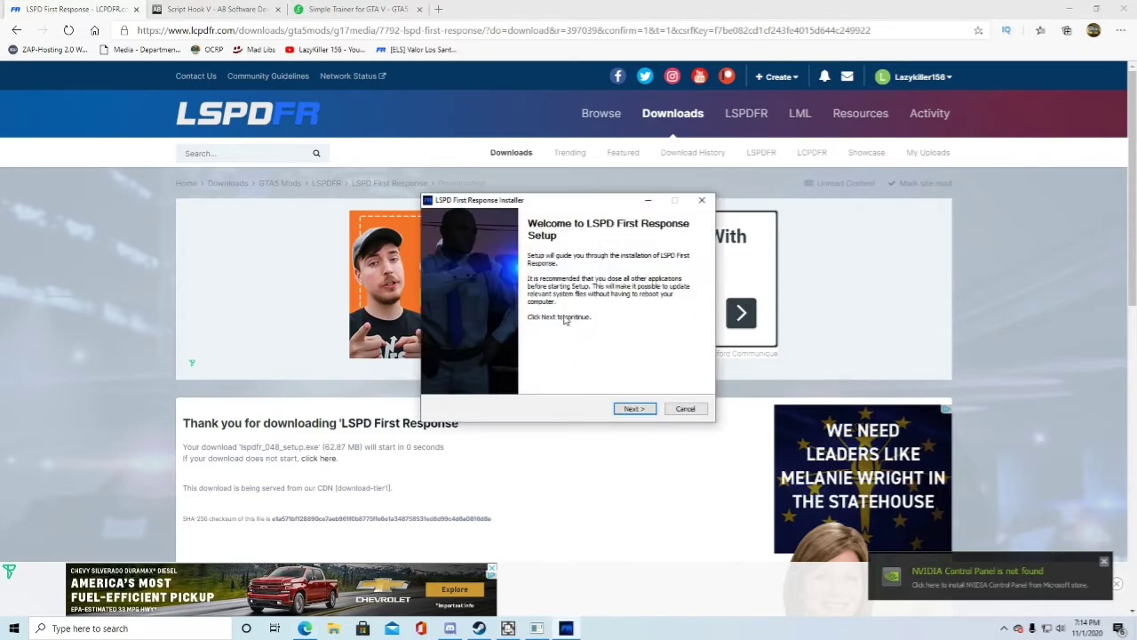
left_click(635, 409)
scroll(613, 346, "down", 10)
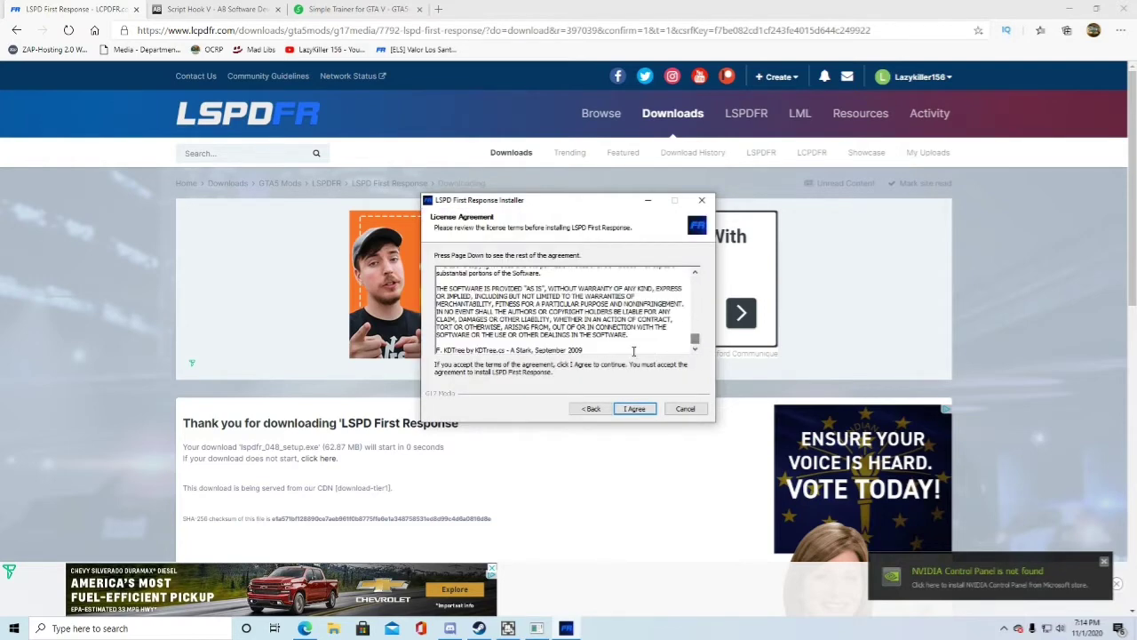
left_click(631, 410)
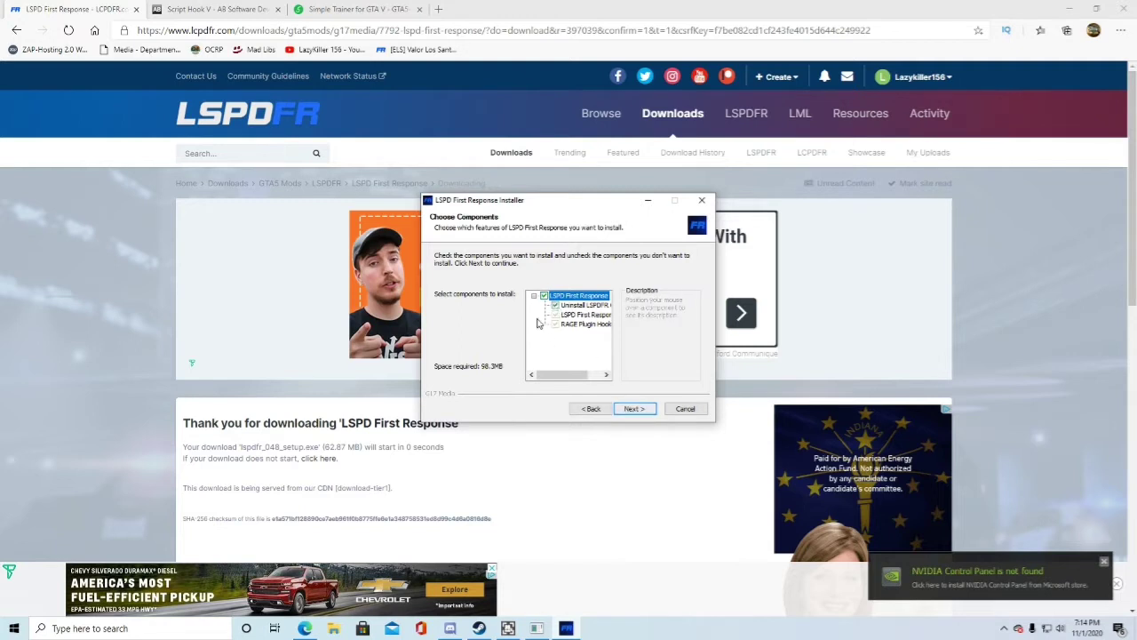
left_click(637, 410)
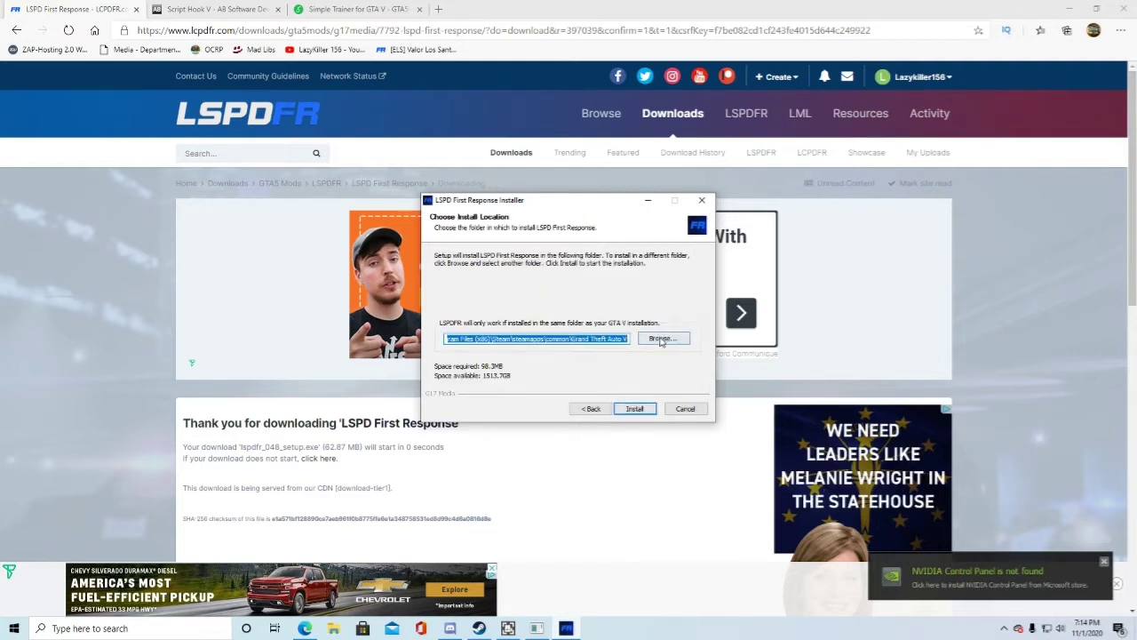
Step: Set the install location to the Grand Theft Auto V folder under C:\Program Files (x86)\Steam\steamapps\common
left_click(658, 338)
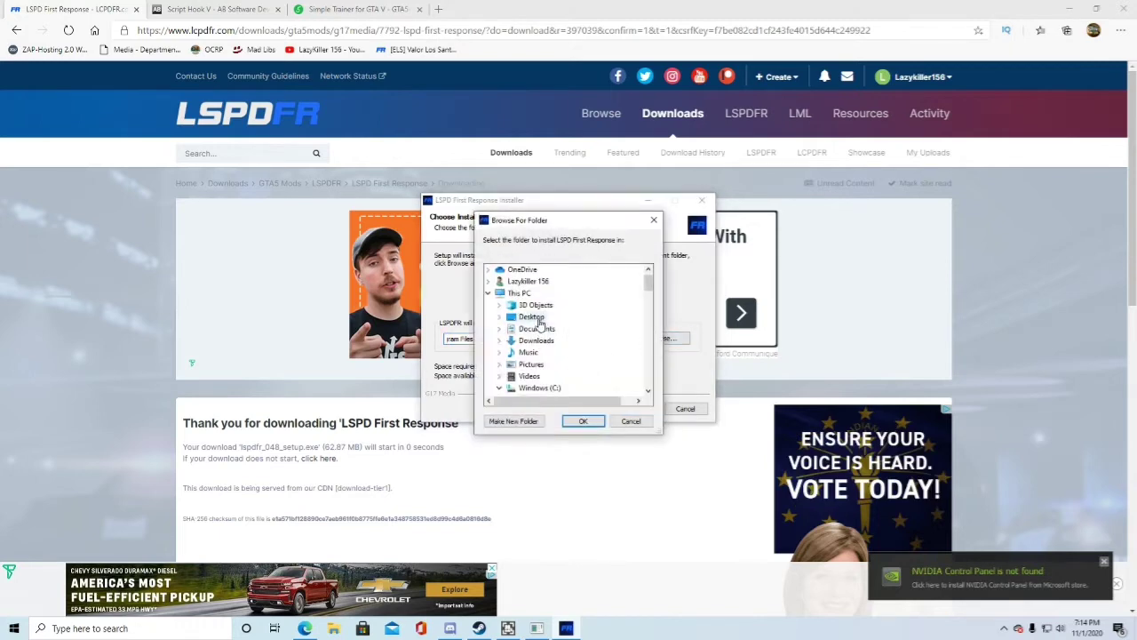
left_click(539, 387)
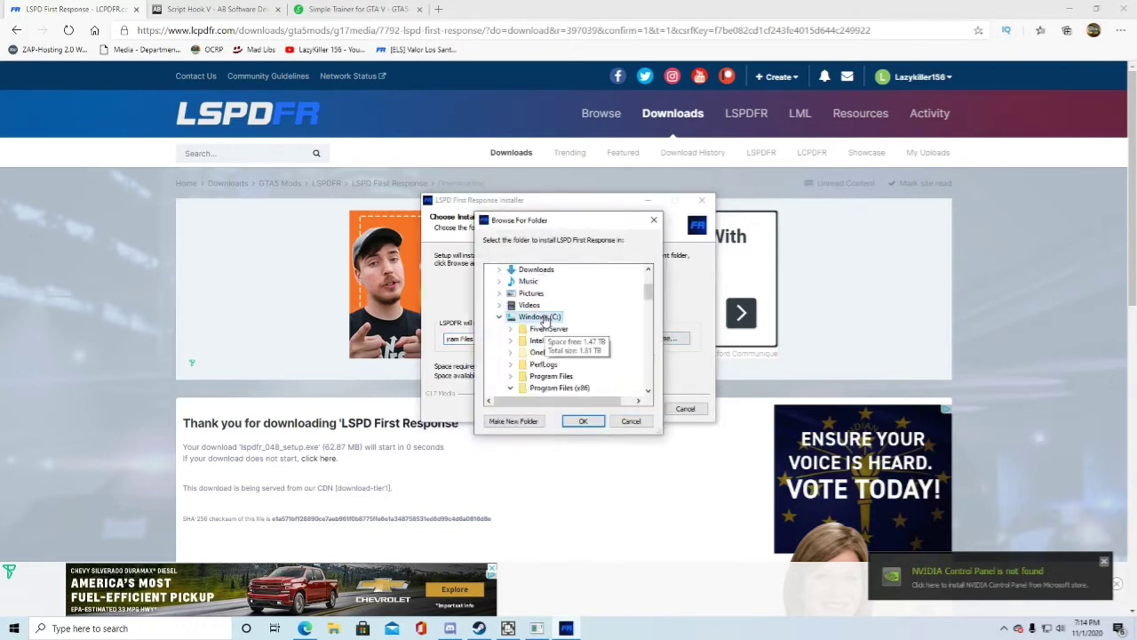
scroll(555, 329, "down", 1)
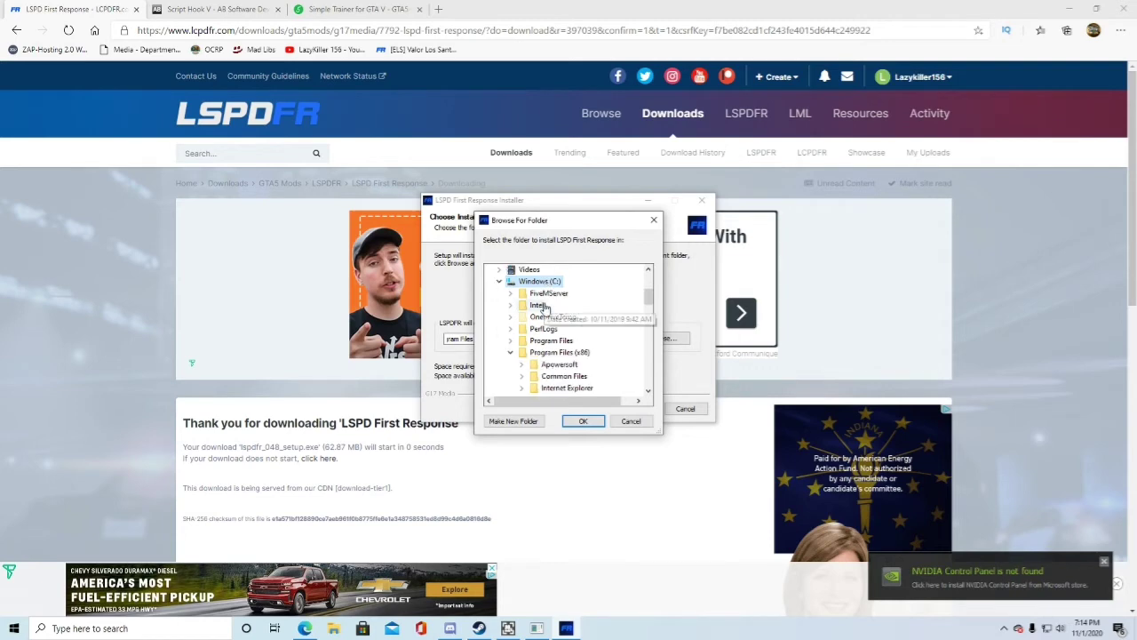
left_click(568, 353)
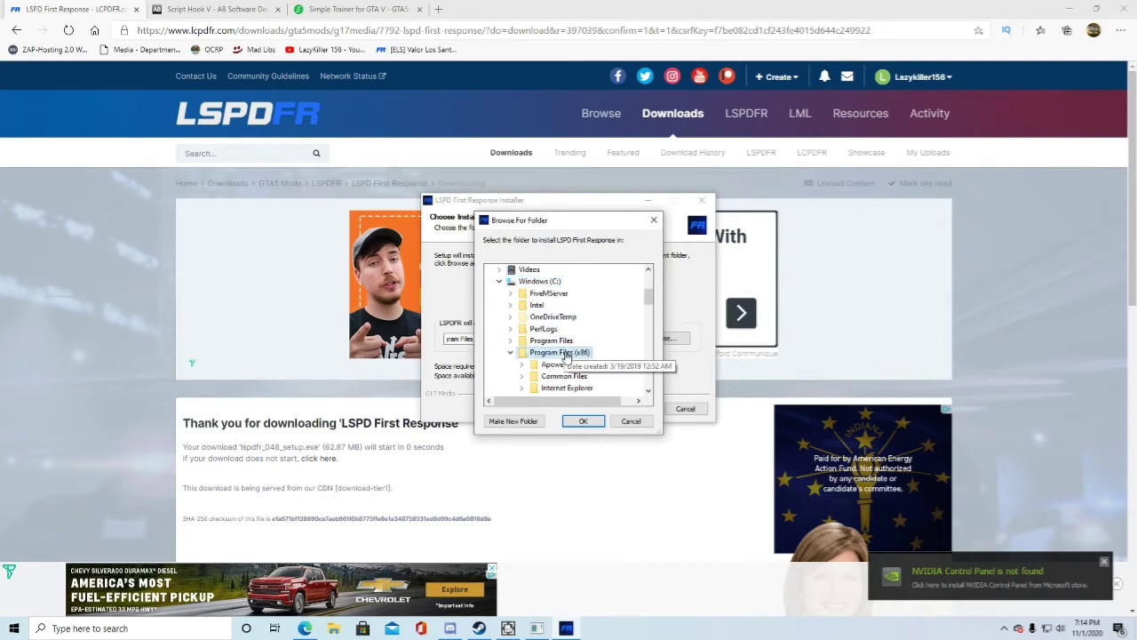
scroll(565, 346, "down", 3)
scroll(565, 333, "down", 1)
left_click(552, 341)
scroll(558, 345, "down", 5)
left_click(569, 377)
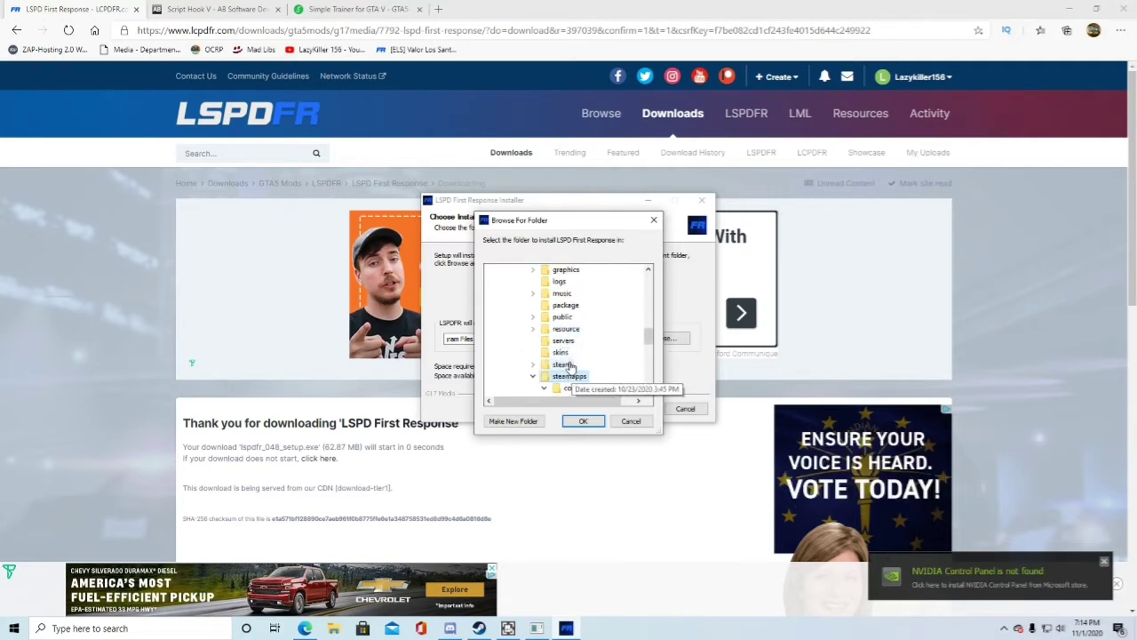
scroll(573, 373, "down", 2)
left_click(577, 317)
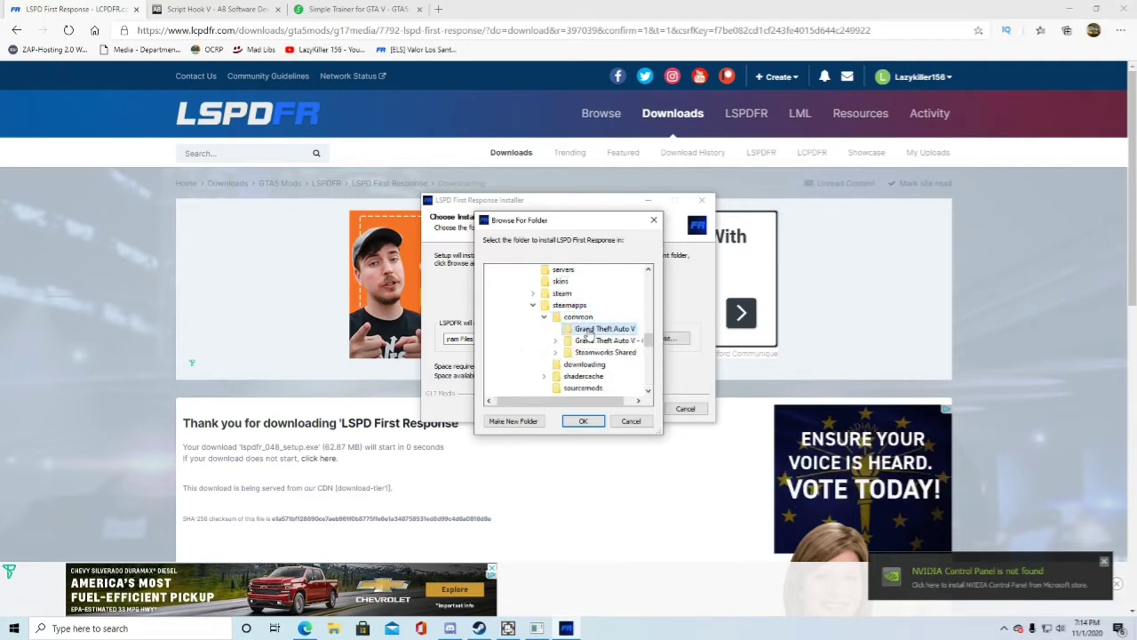
left_click(588, 330)
left_click(585, 422)
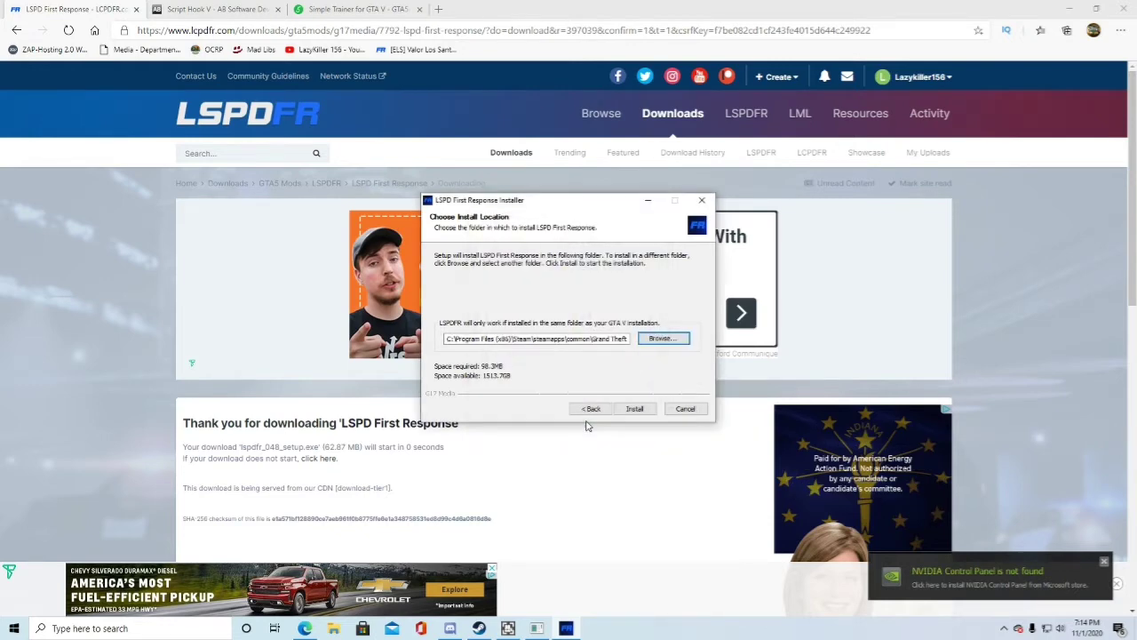
Step: Install LSPD First Response and finish the setup with the First Time Configurator set to launch
left_click(635, 409)
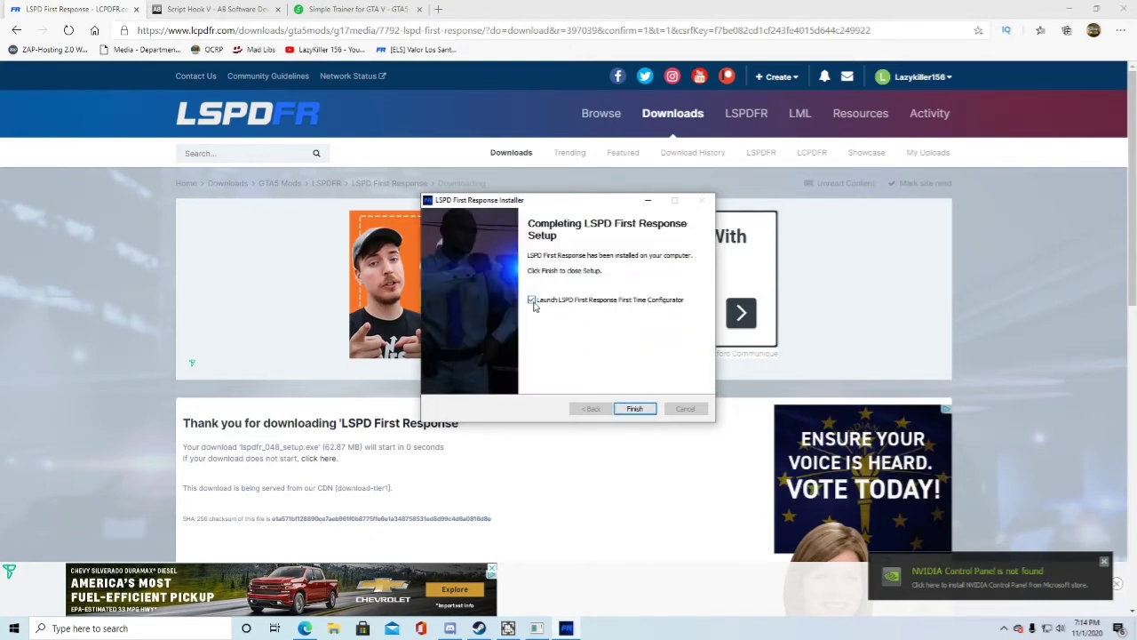
left_click(634, 408)
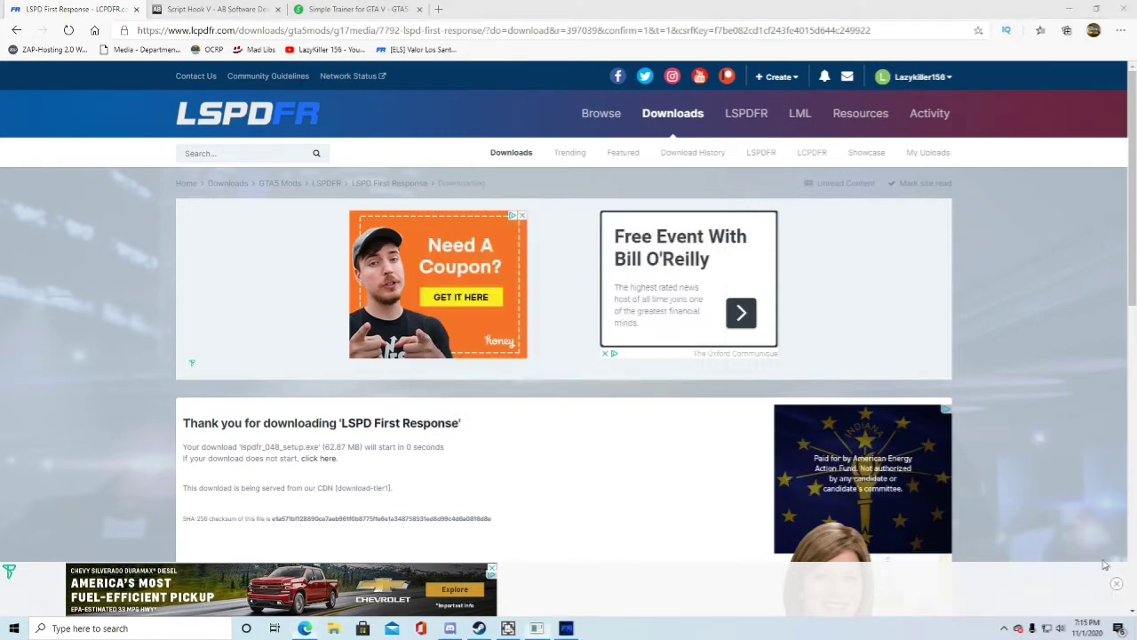
left_click(1104, 562)
left_click(1117, 584)
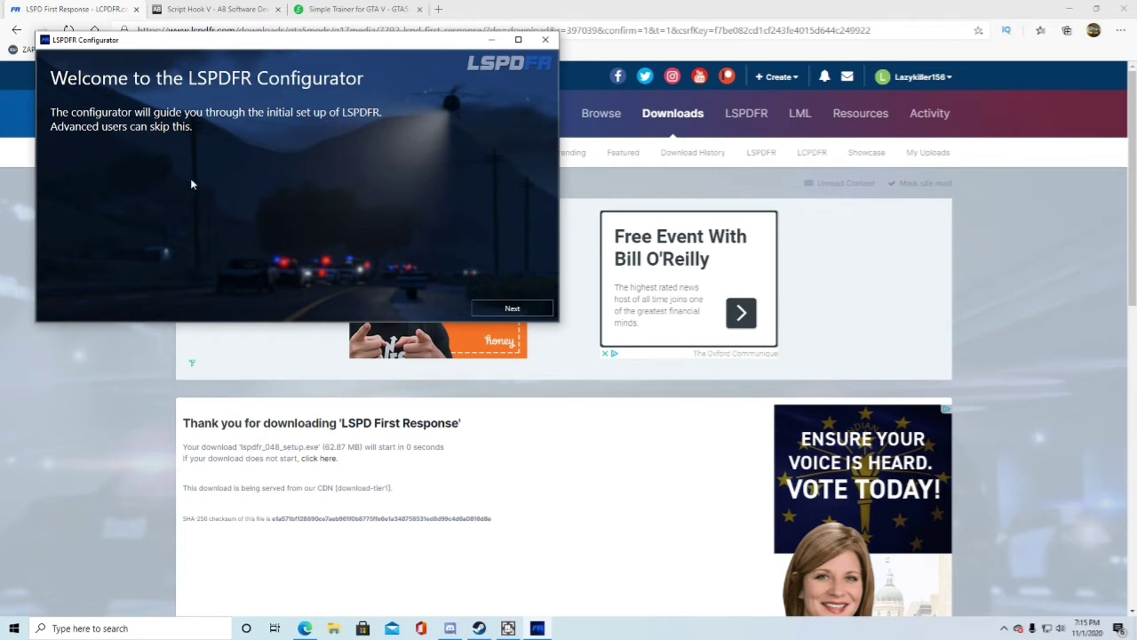
Step: Complete the LSPDFR Configurator by accepting the RAGE Plugin Hook license and letting it apply the recommended settings automatically
left_click(499, 311)
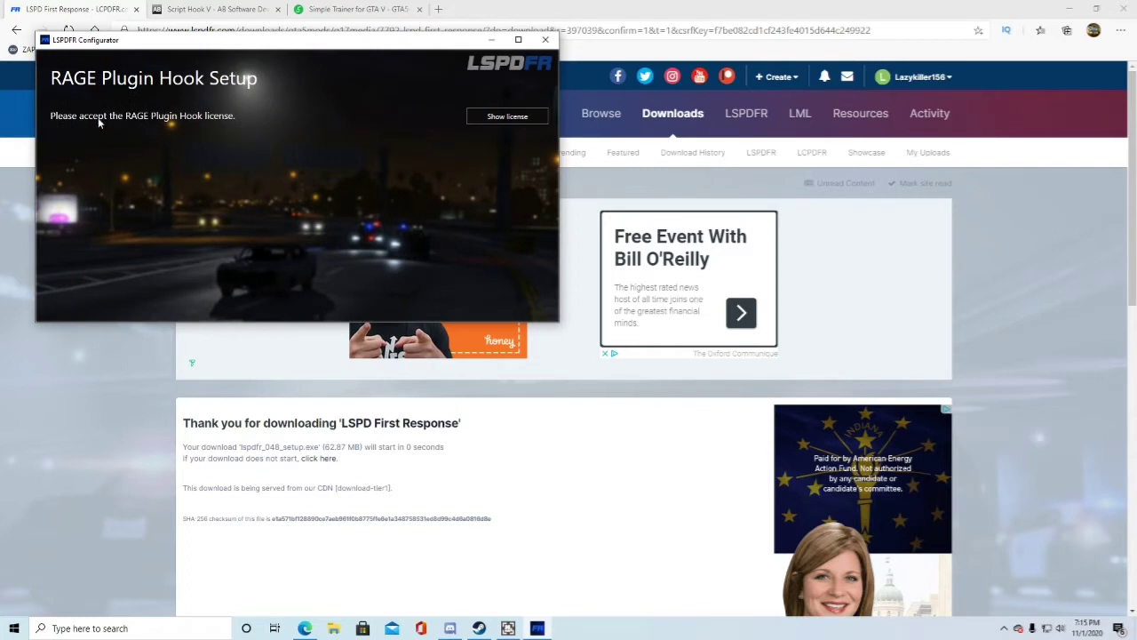
left_click(496, 119)
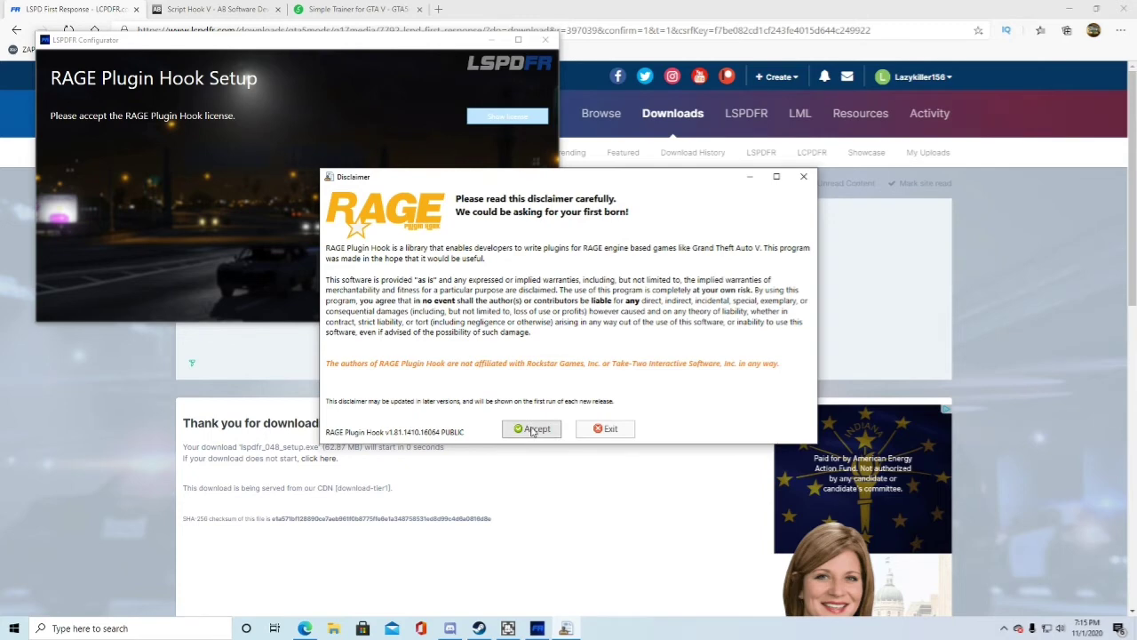
left_click(532, 429)
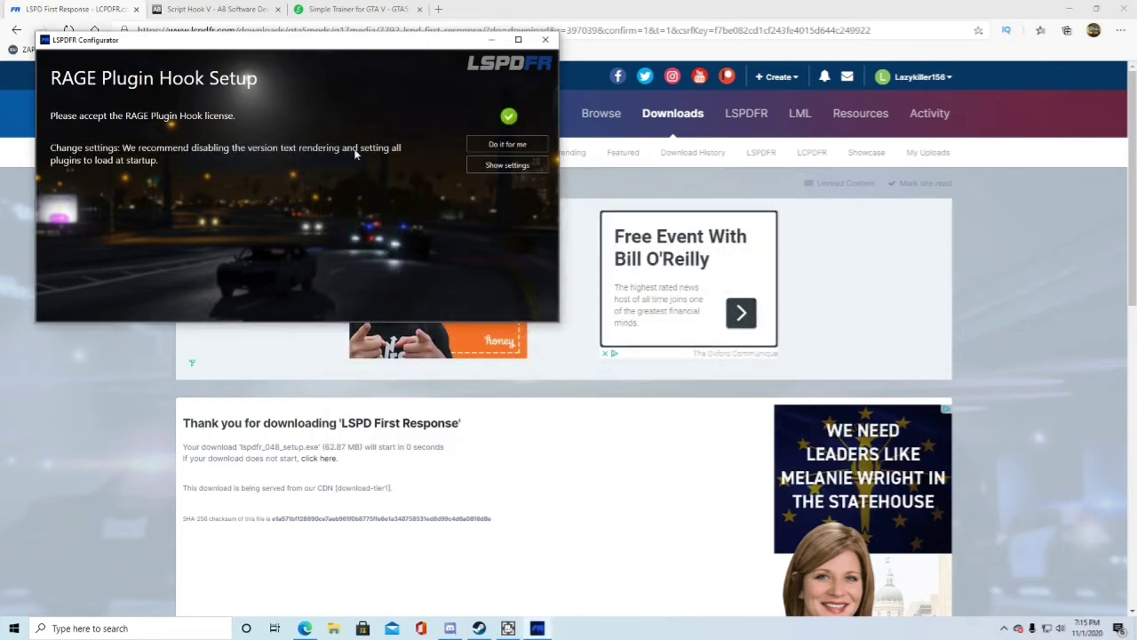
left_click(542, 145)
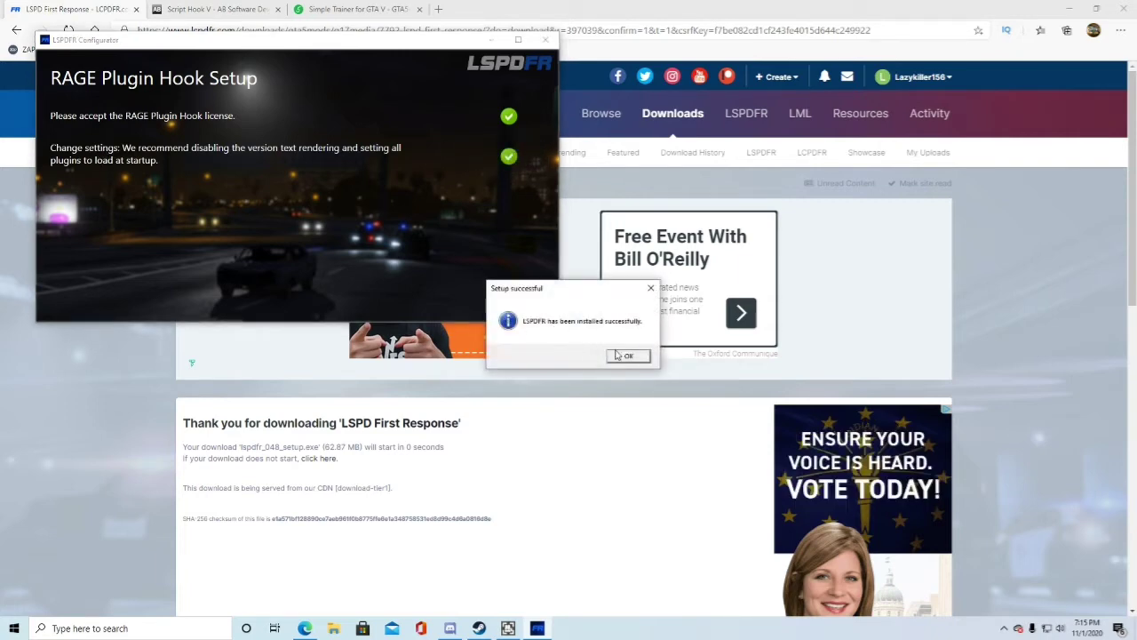
left_click(625, 356)
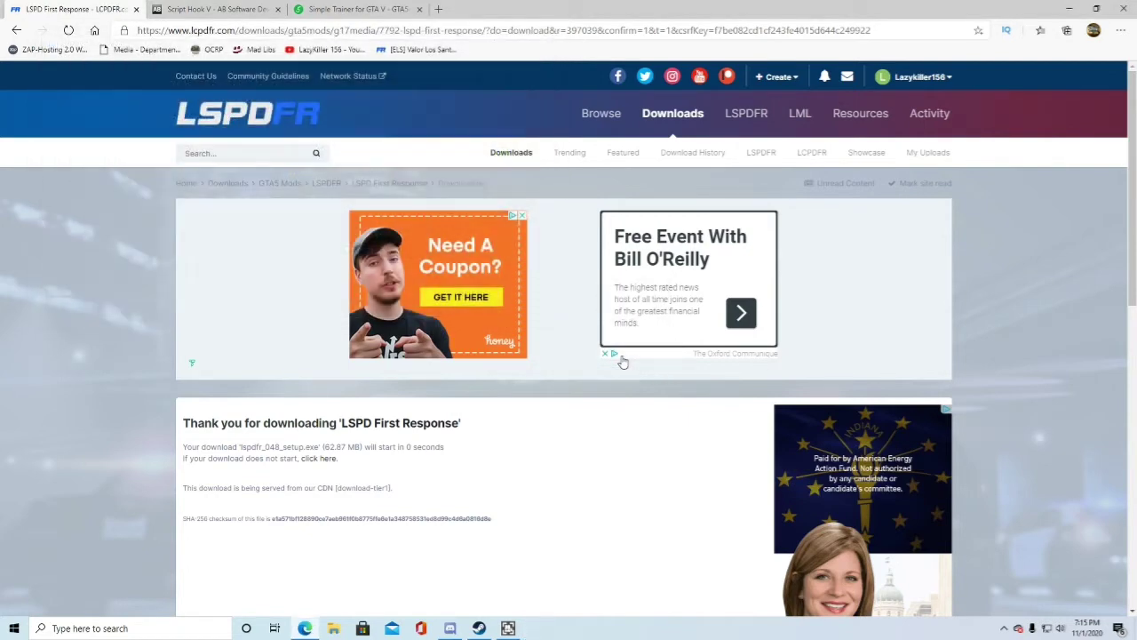
Step: Minimize the browser and open the Grand Theft Auto V folder under C:\Program Files (x86)\Steam\steamapps\common in File Explorer
left_click(1068, 9)
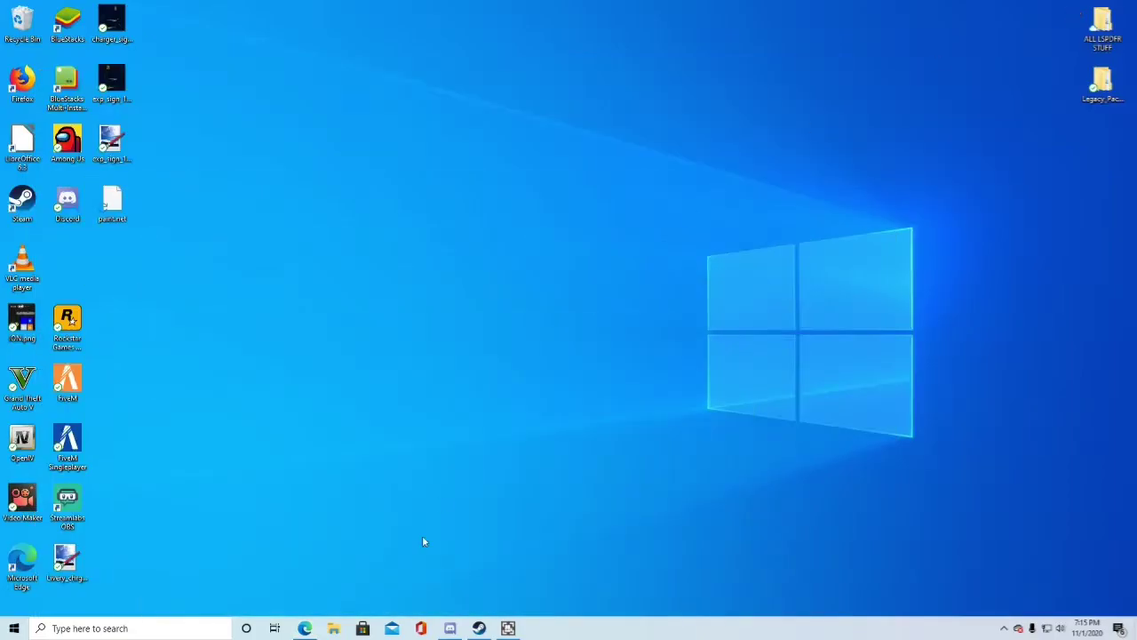
left_click(333, 628)
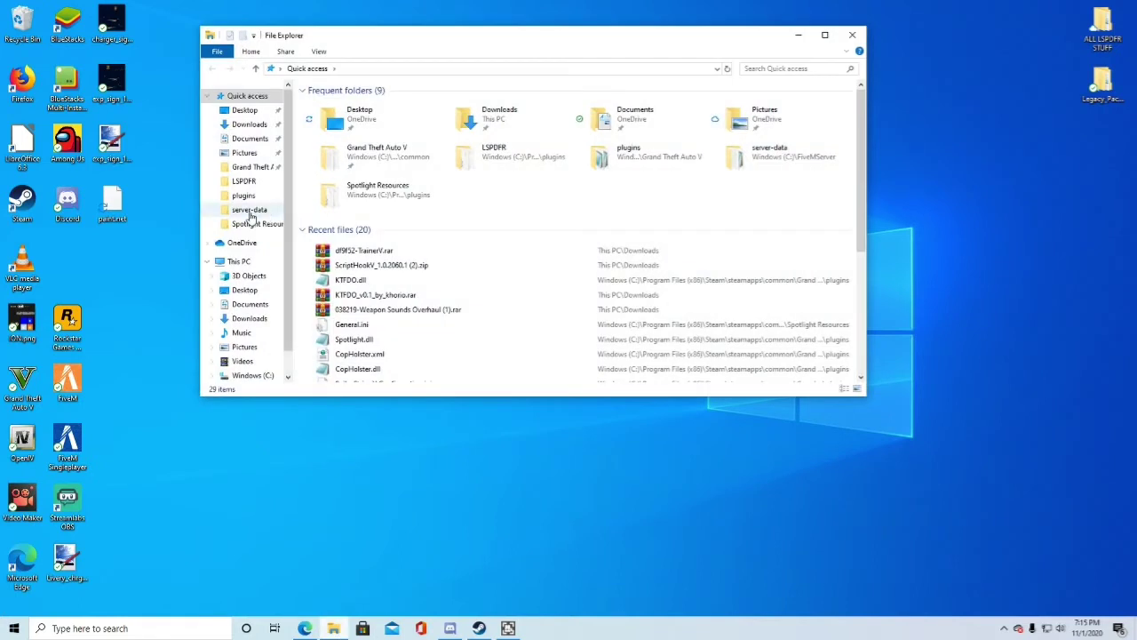
scroll(238, 232, "down", 1)
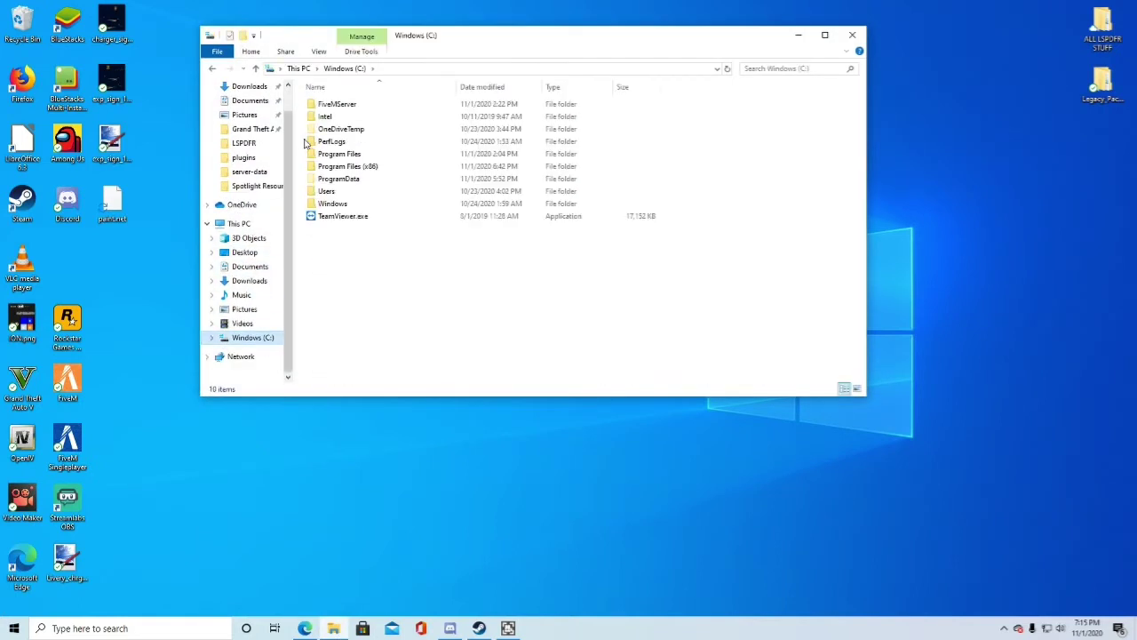
double_click(363, 169)
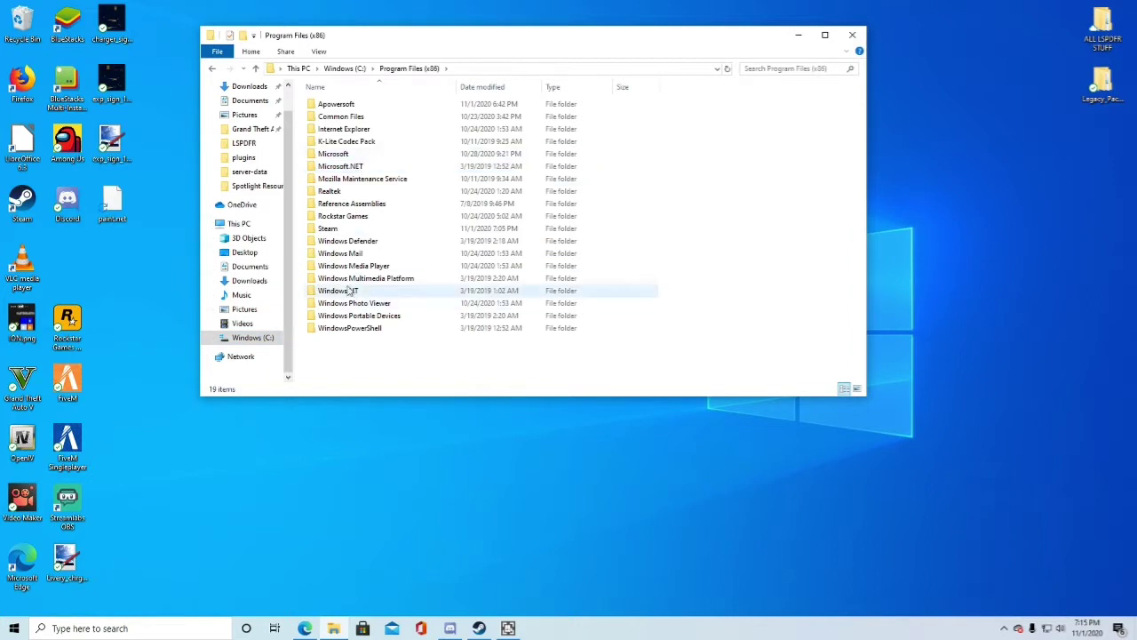
double_click(336, 229)
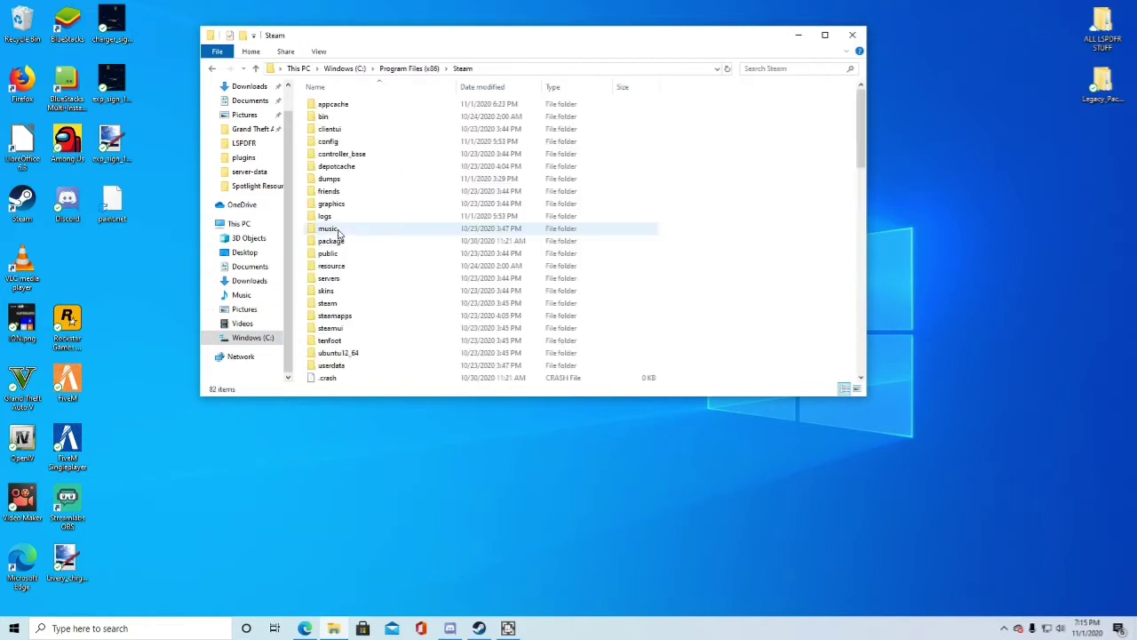
double_click(343, 316)
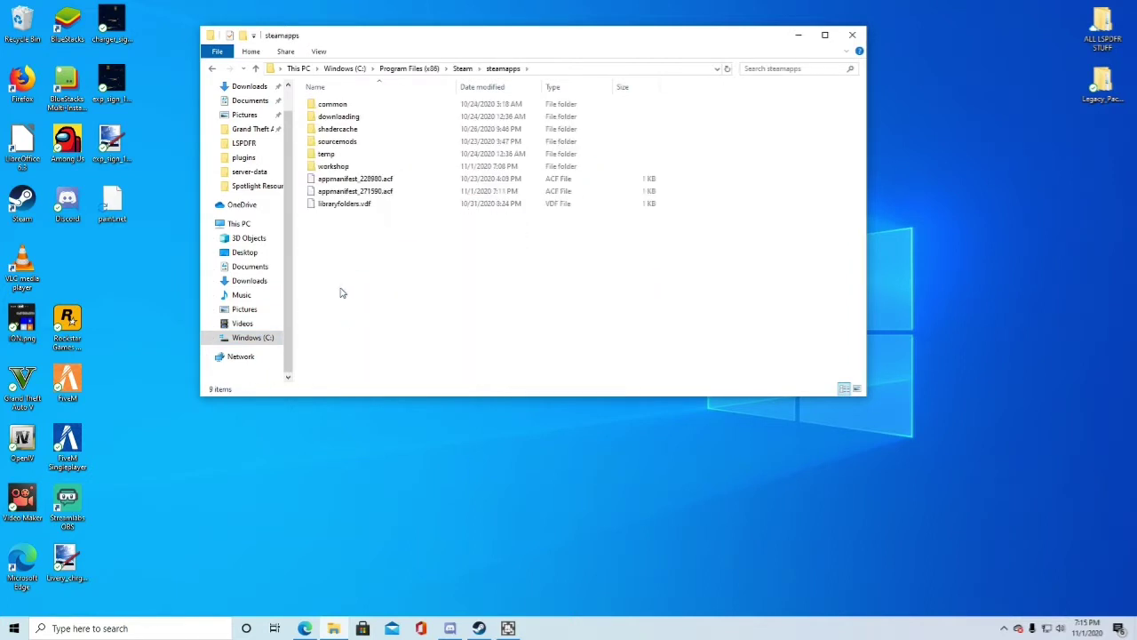
double_click(335, 105)
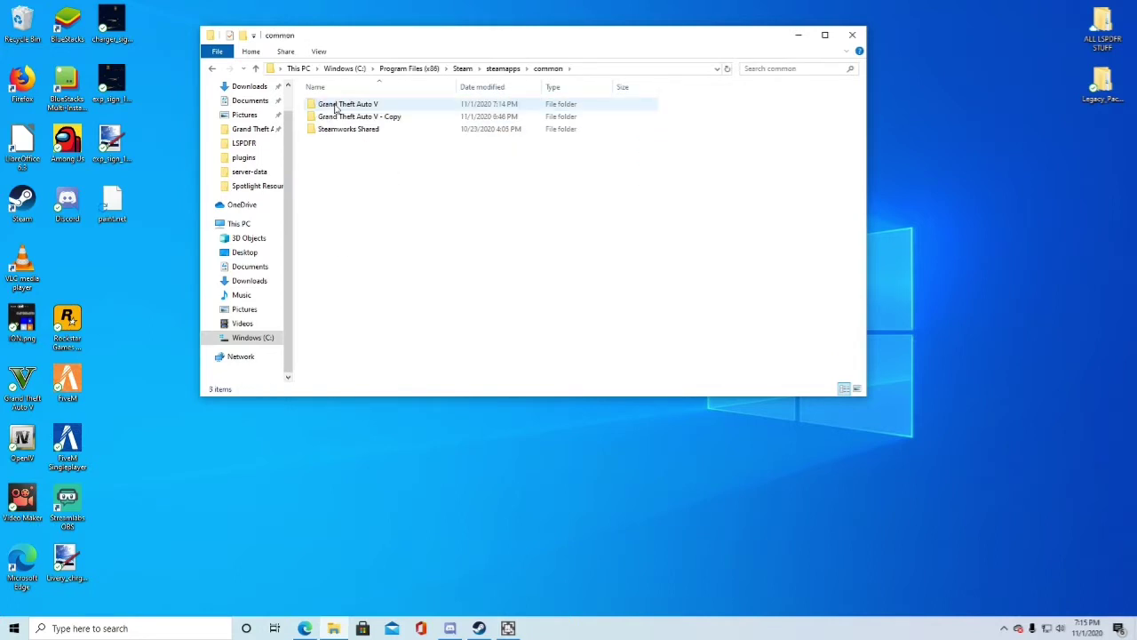
double_click(336, 106)
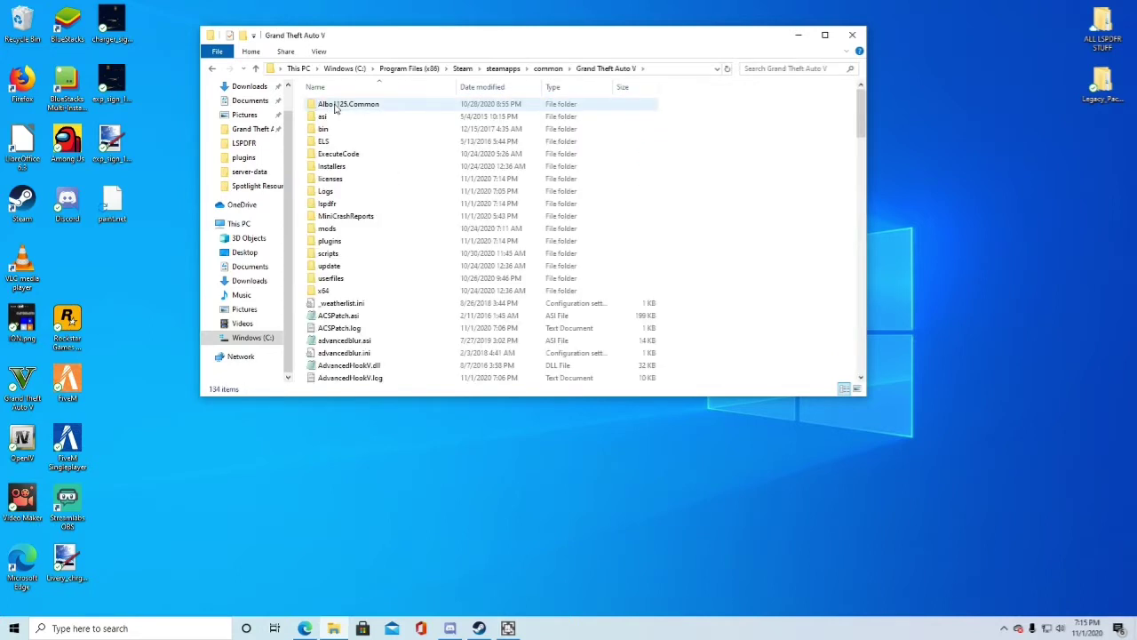
scroll(337, 245, "down", 3)
scroll(336, 243, "up", 3)
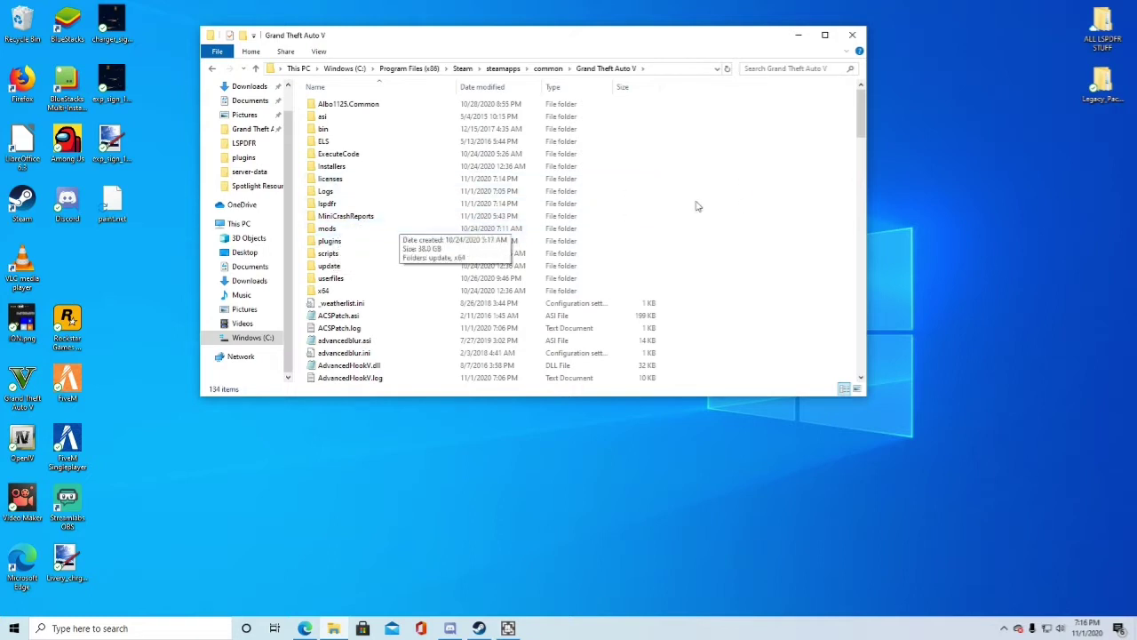
Step: Create a new folder named mod in the Grand Theft Auto V folder, and delete it again
right_click(774, 189)
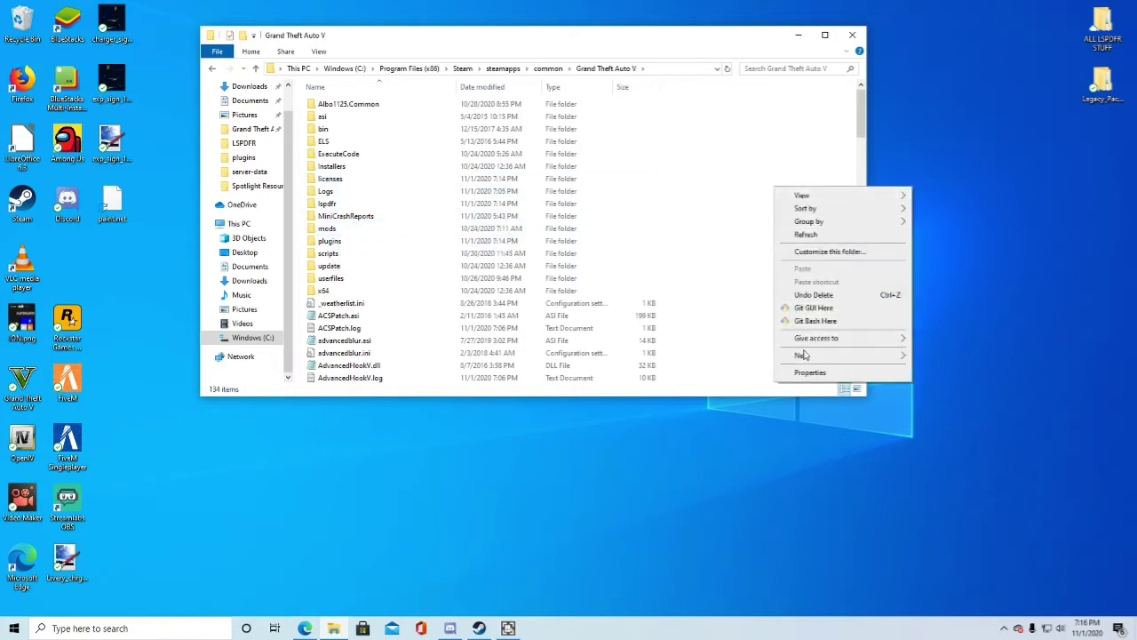
mouse_move(803, 356)
left_click(931, 357)
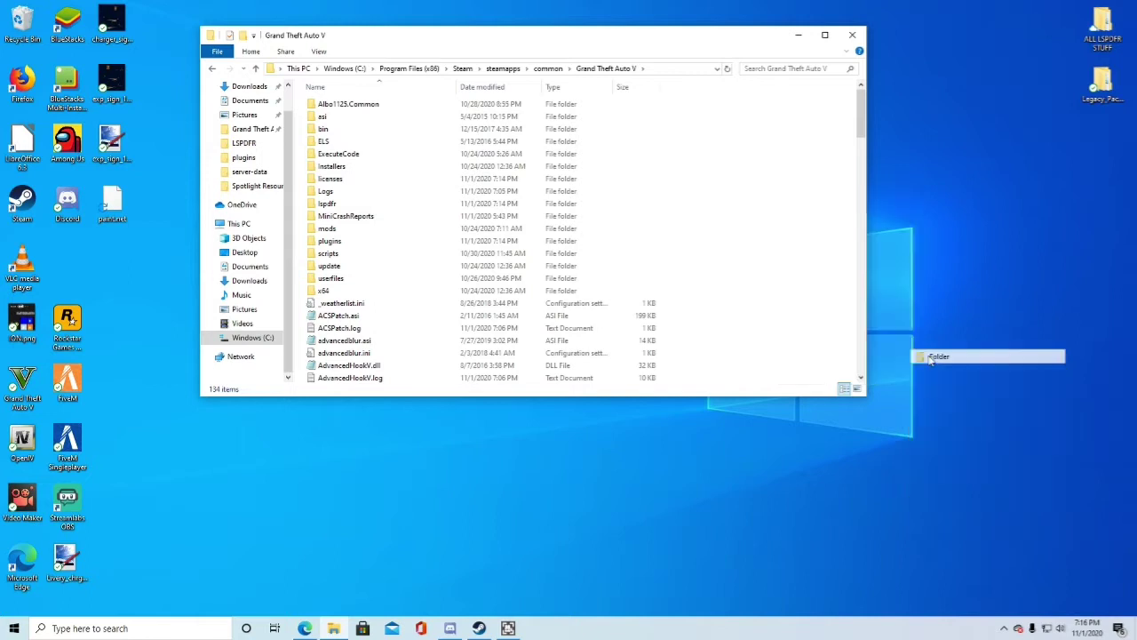
type("mod")
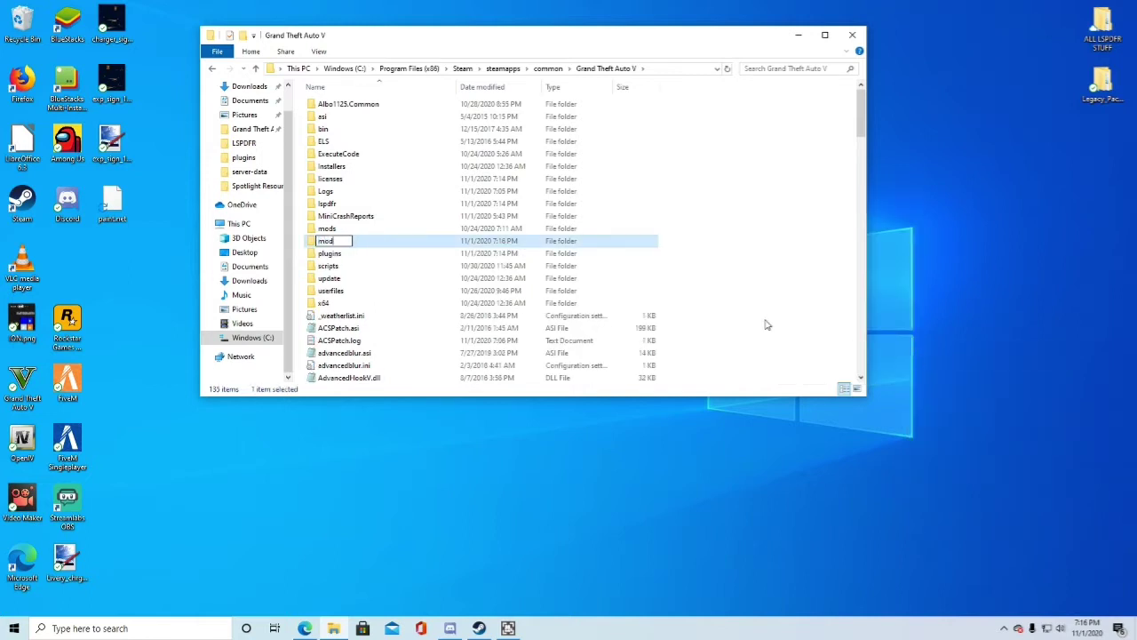
right_click(381, 246)
left_click(412, 554)
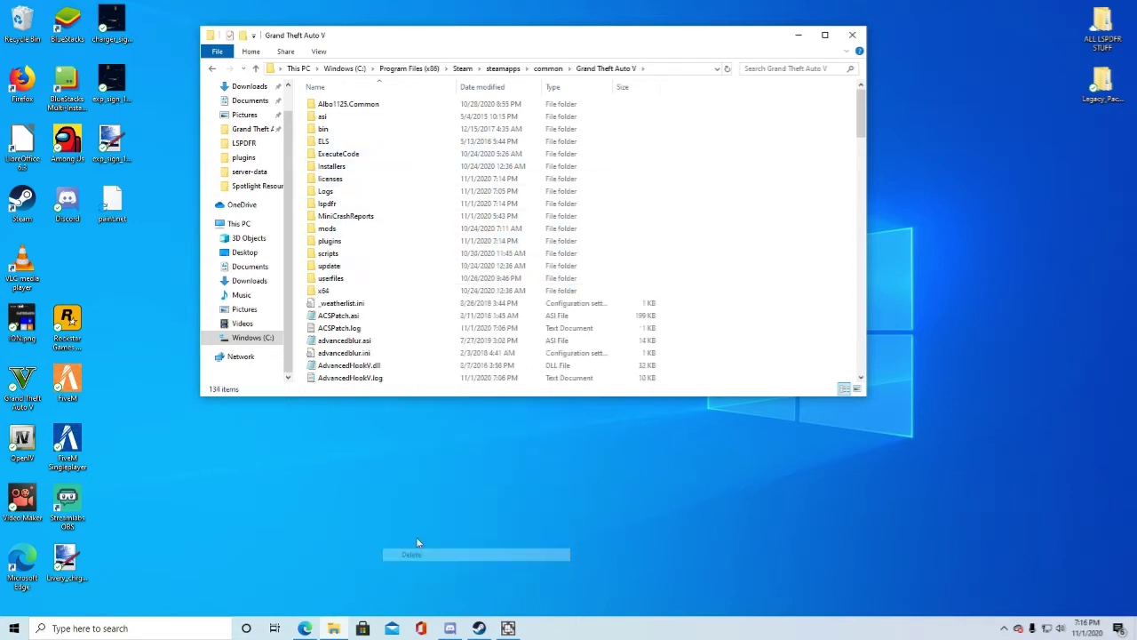
Step: Look inside the mods folder for the copied game folders, and return to the Grand Theft Auto V folder
right_click(336, 269)
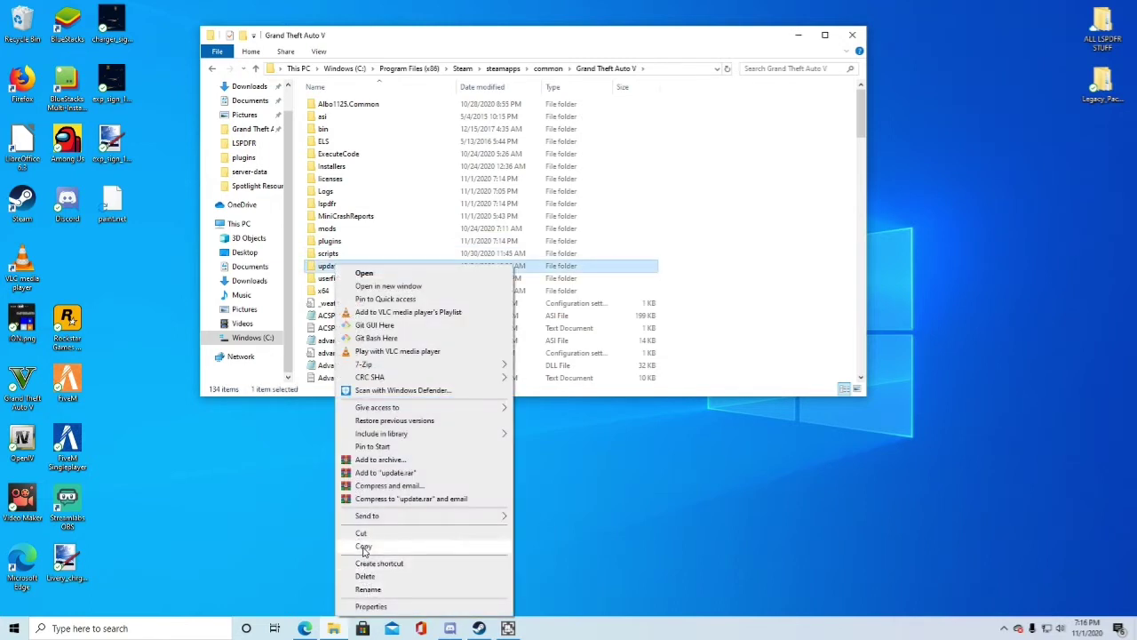
left_click(327, 234)
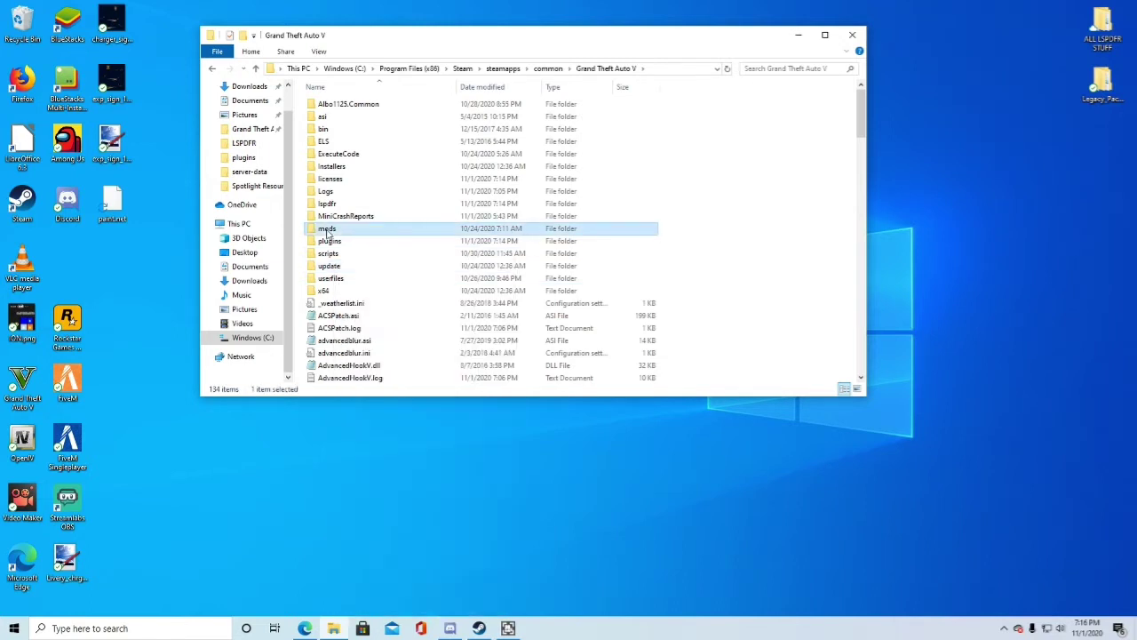
double_click(326, 234)
right_click(345, 251)
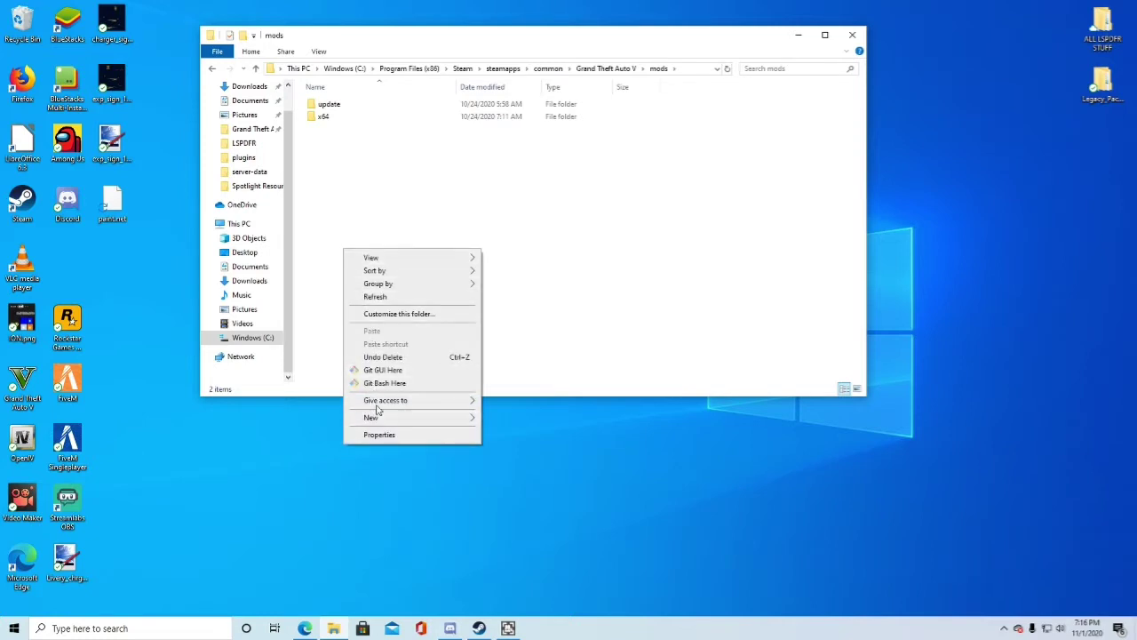
left_click(559, 284)
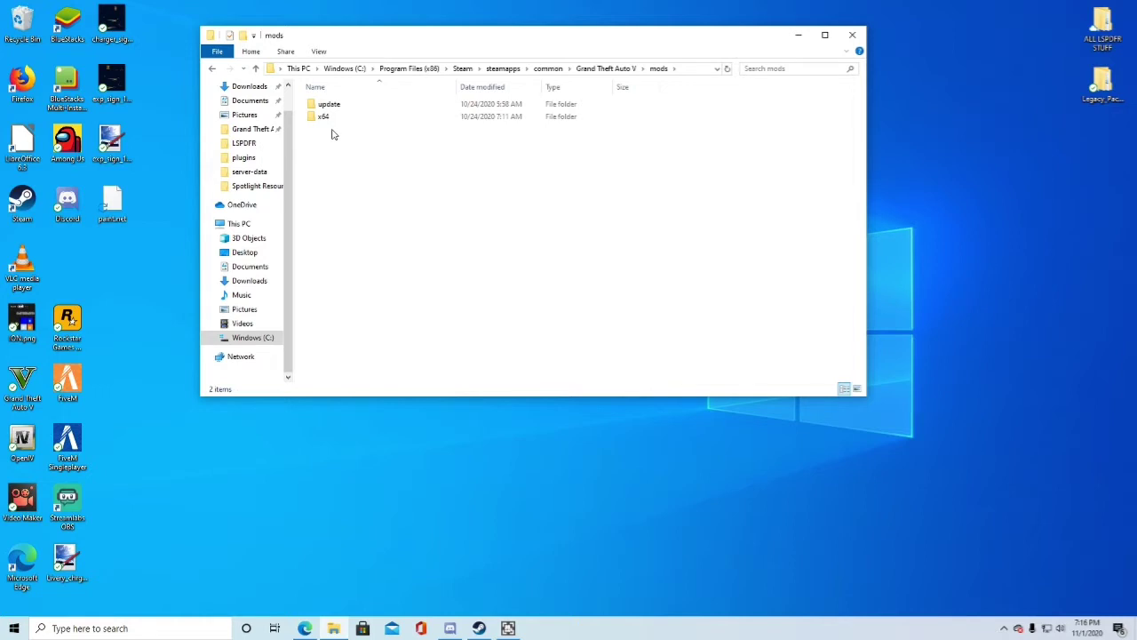
left_click(257, 69)
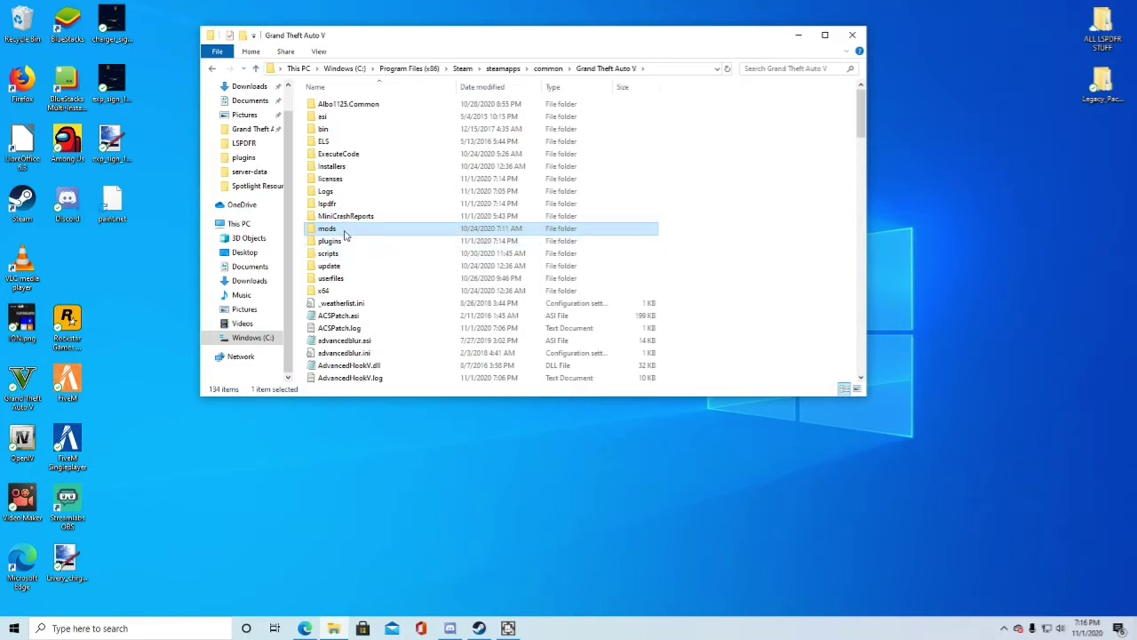
Step: Create a shortcut to RAGEPluginHook.exe and move it to the desktop
scroll(373, 226, "down", 6)
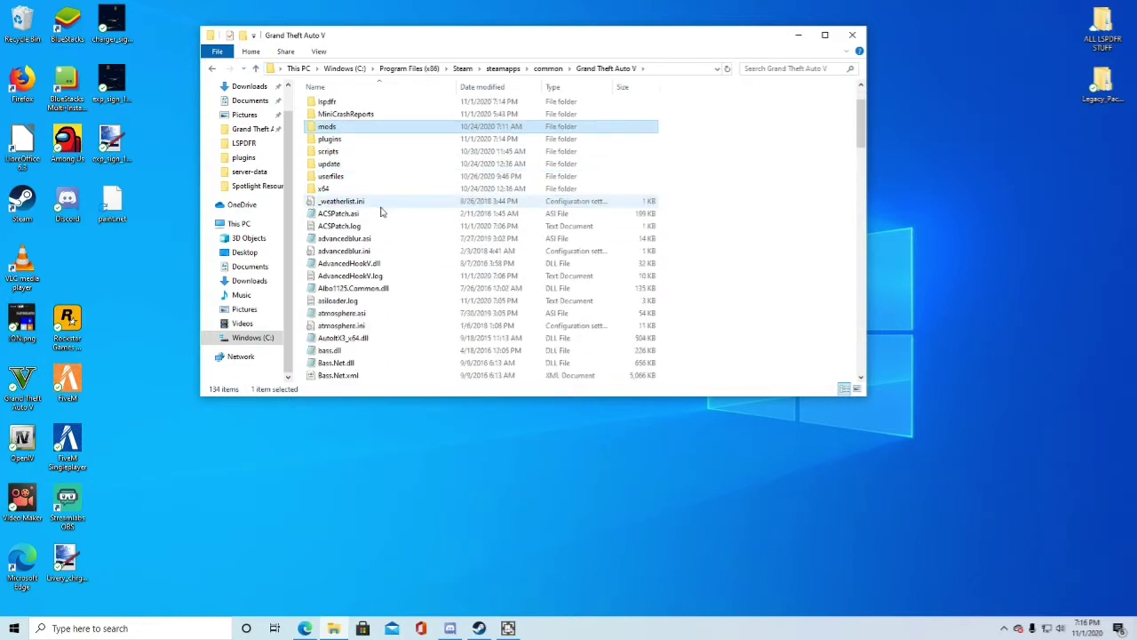
scroll(381, 211, "up", 3)
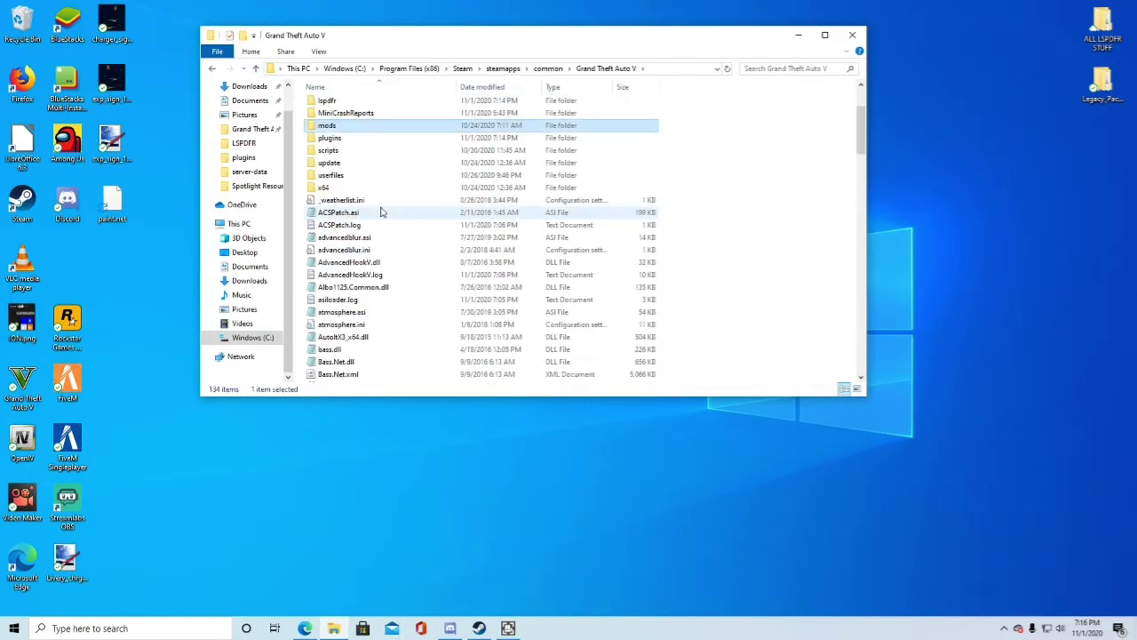
scroll(381, 209, "down", 7)
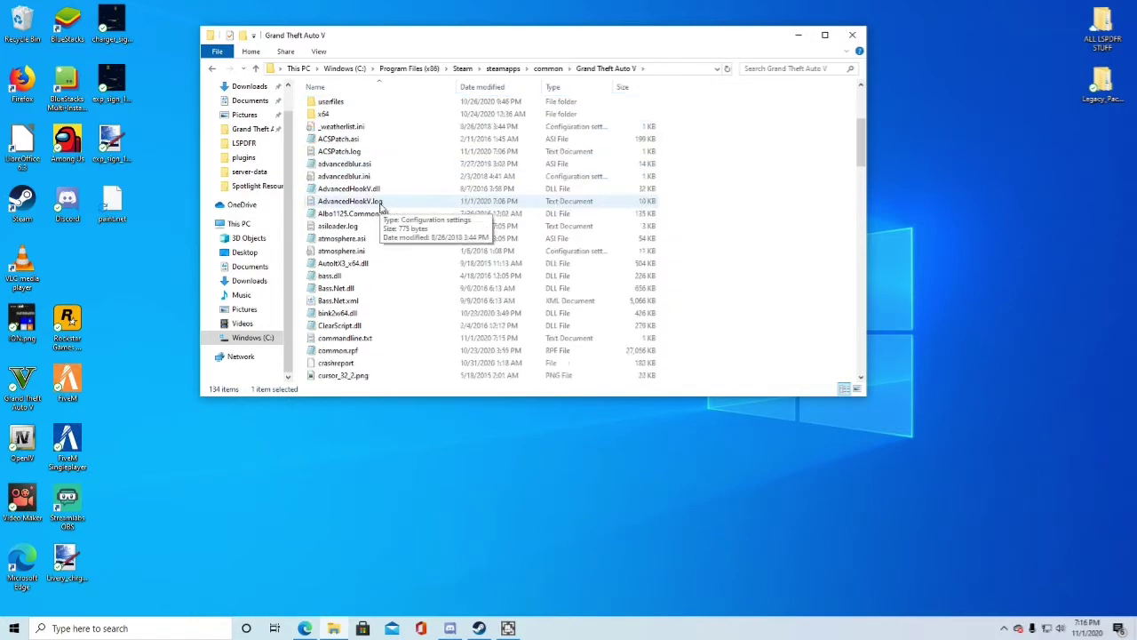
scroll(381, 207, "down", 11)
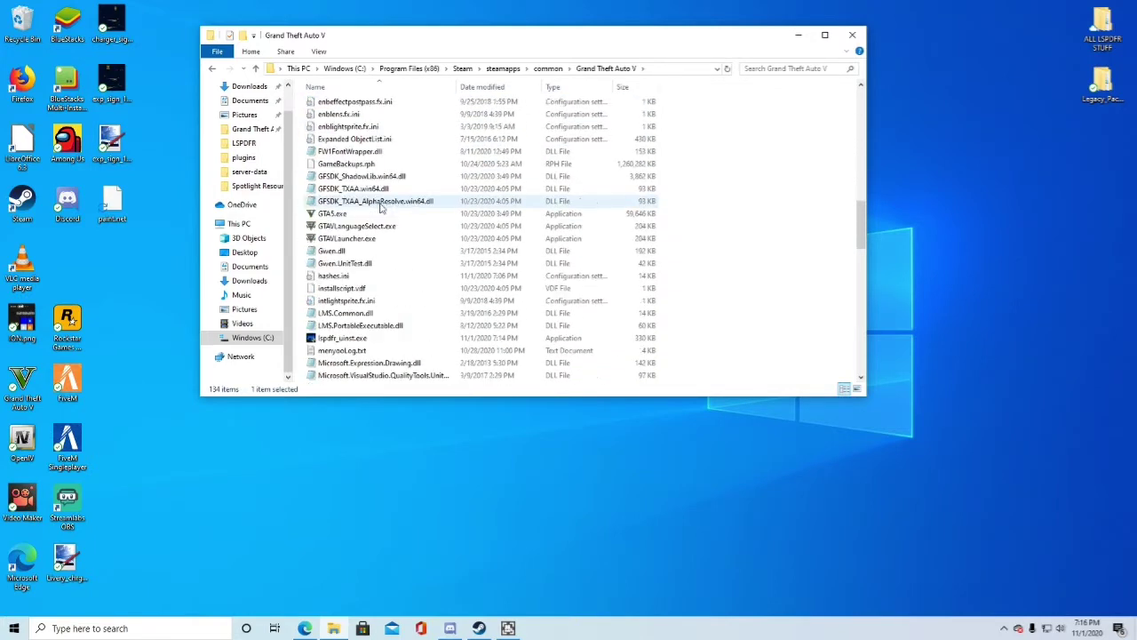
scroll(381, 207, "down", 6)
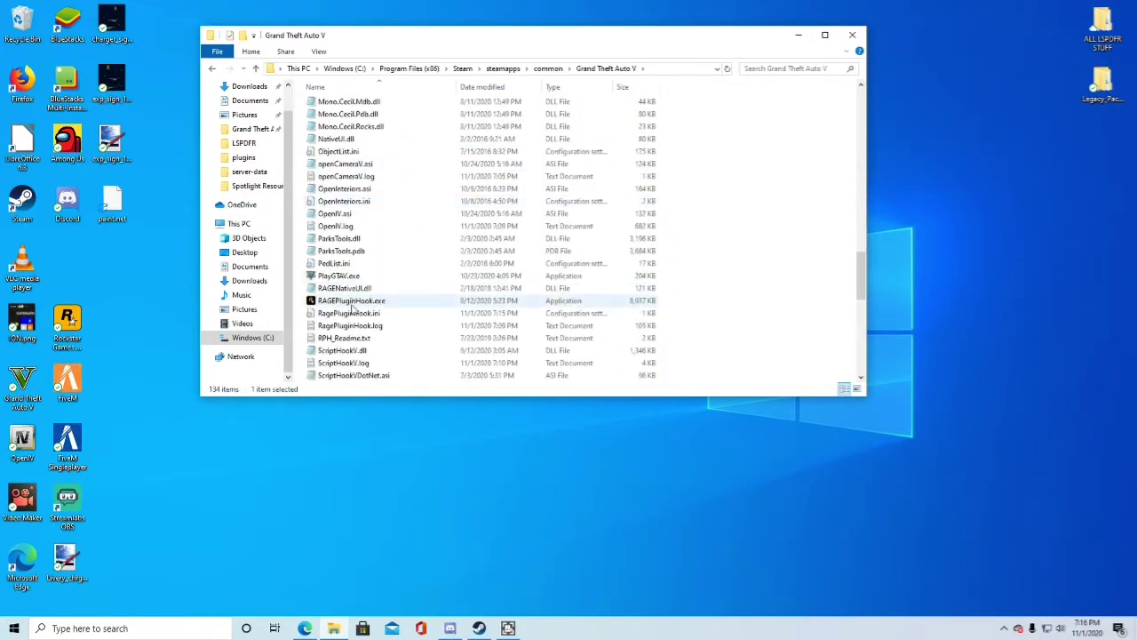
right_click(354, 302)
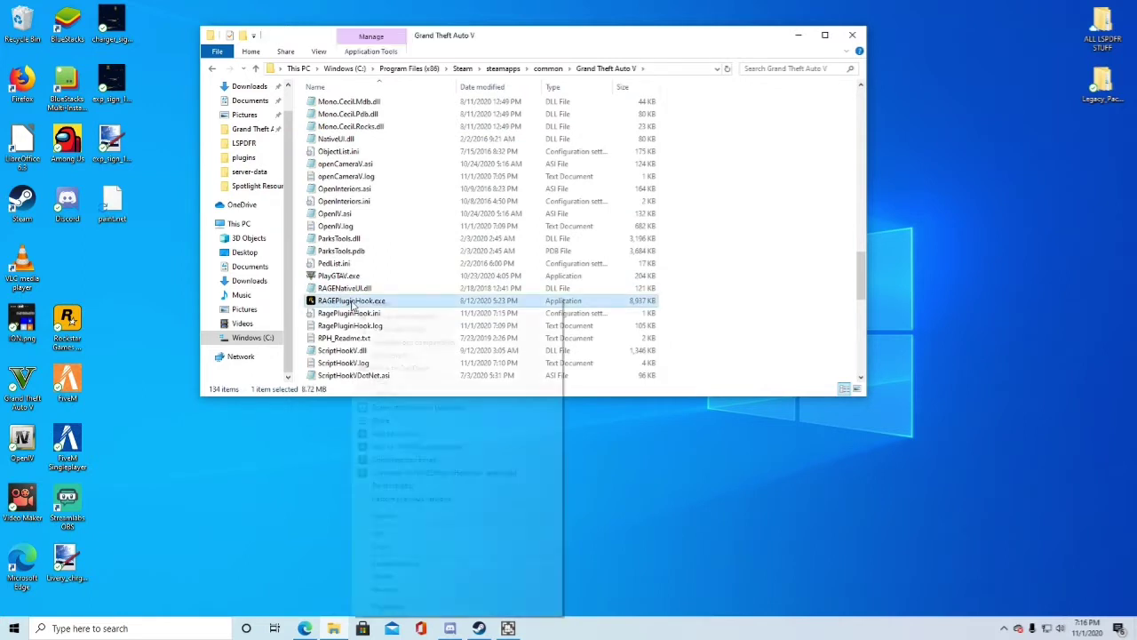
left_click(396, 563)
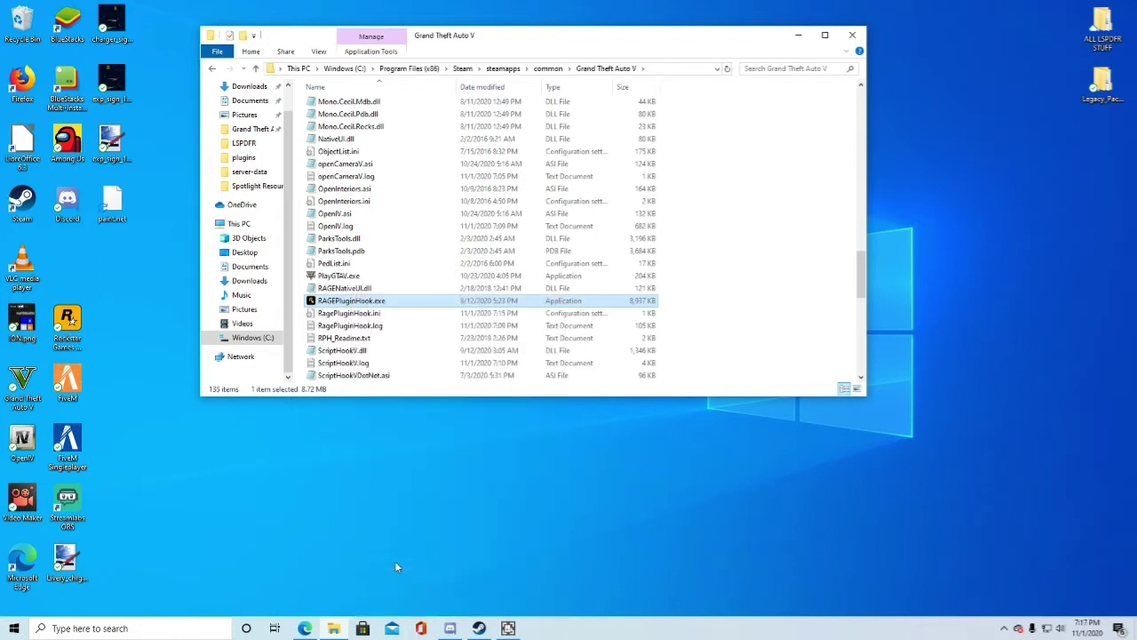
left_click_drag(349, 318, 62, 265)
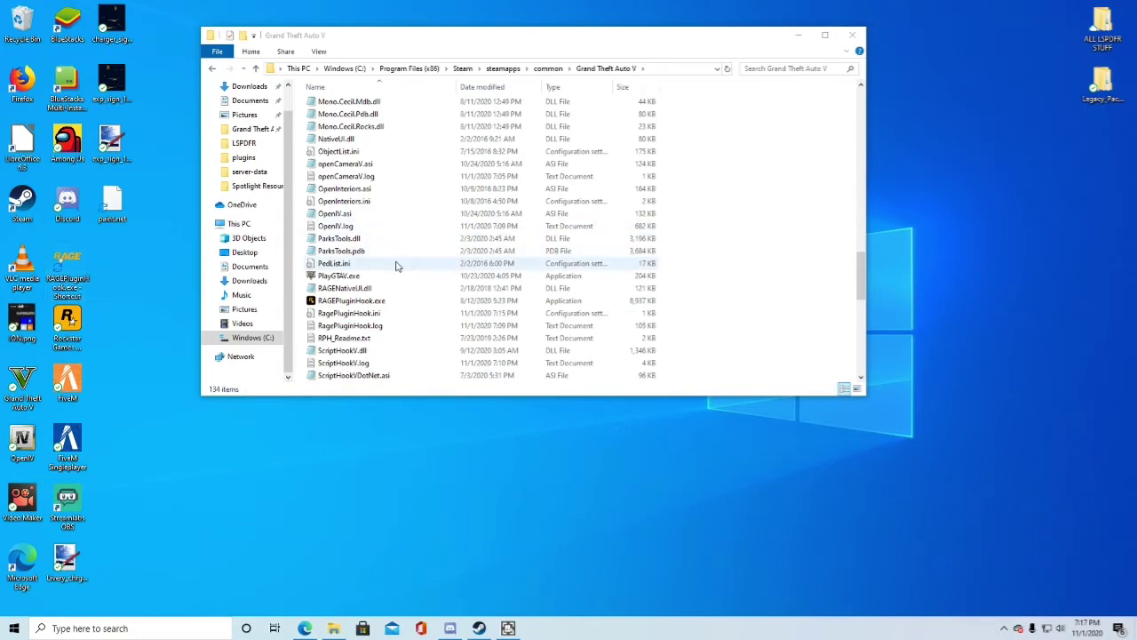
Step: Minimize the game folder window, switch to the Edge browser, and close the LSPD First Response download page
scroll(376, 287, "up", 20)
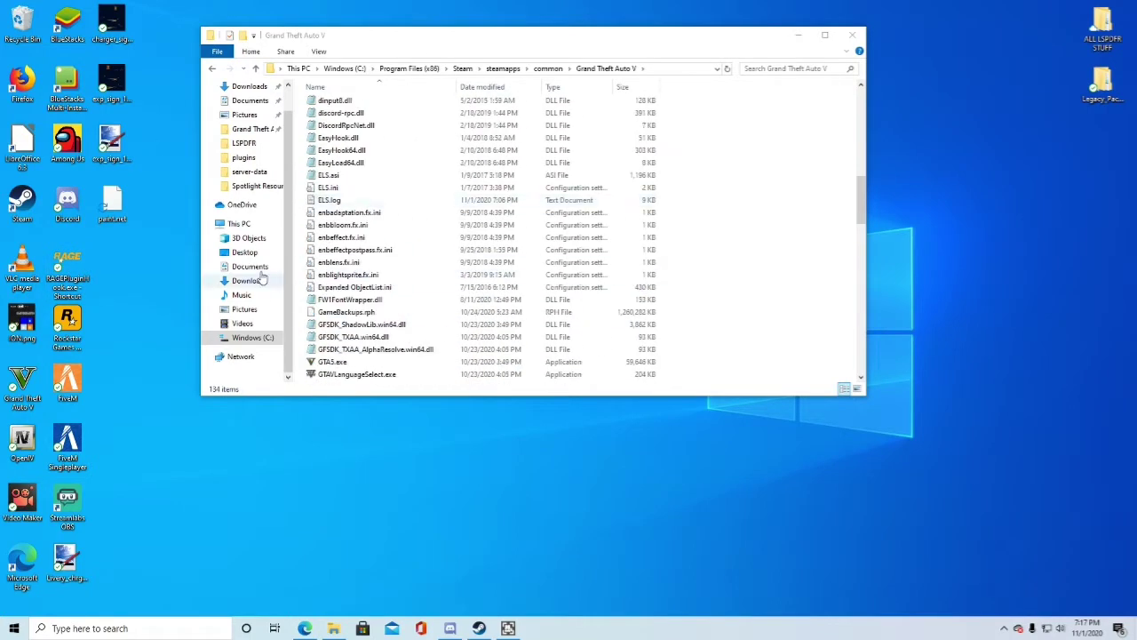
left_click(798, 35)
left_click(305, 628)
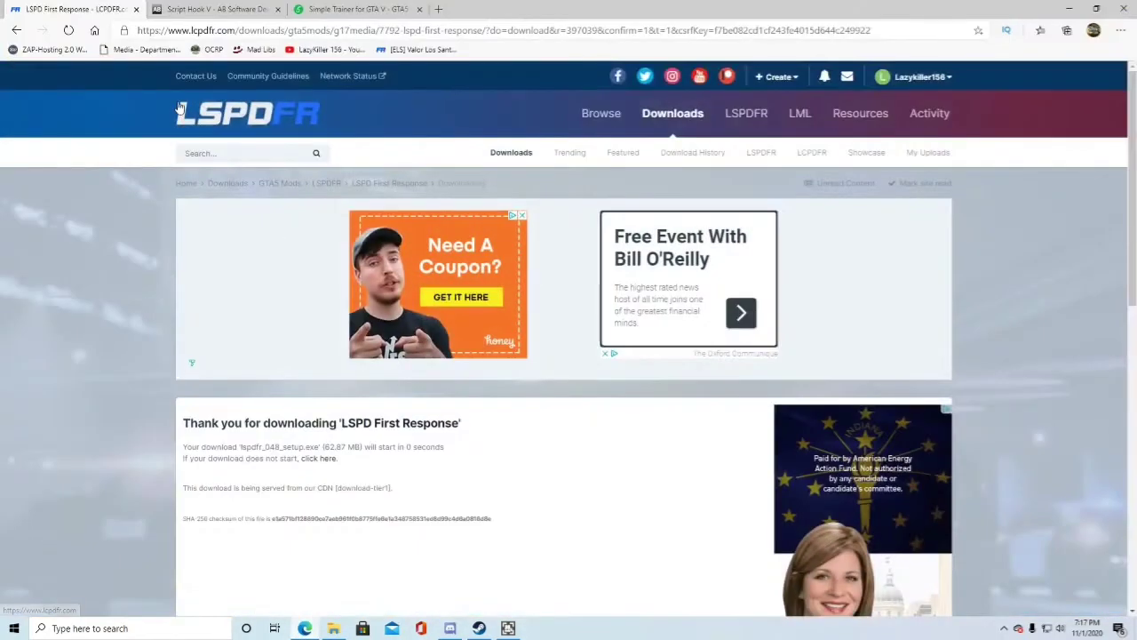
left_click(136, 9)
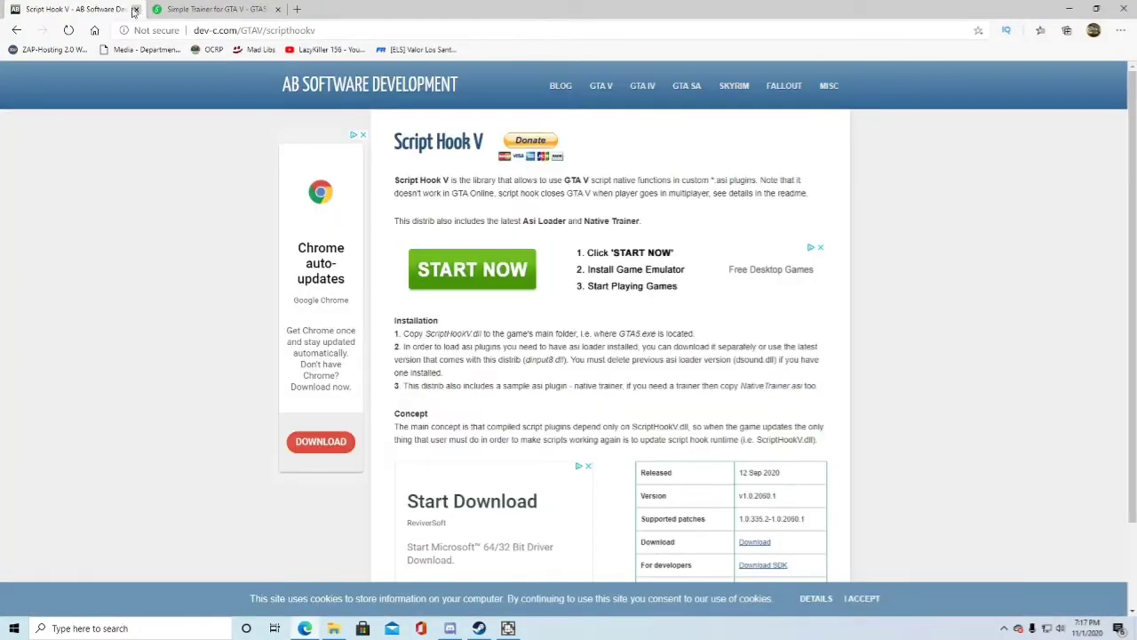
Step: Download Script Hook V v1.0.2060.1, open the downloaded ZIP archive, and minimize the browser behind it
scroll(628, 299, "down", 1)
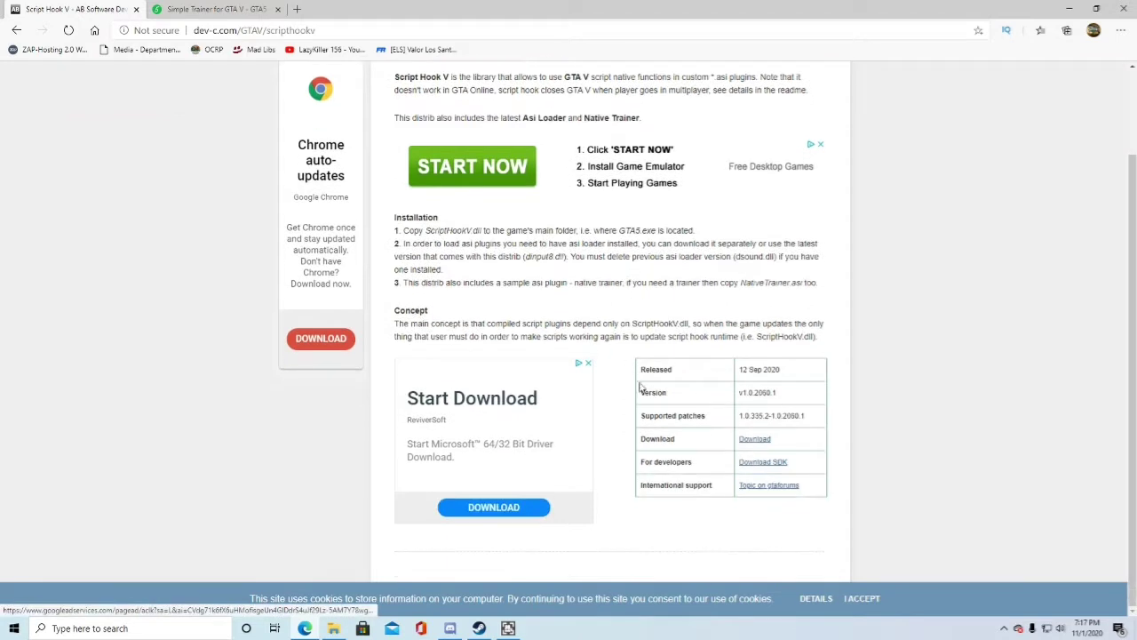
scroll(454, 273, "up", 1)
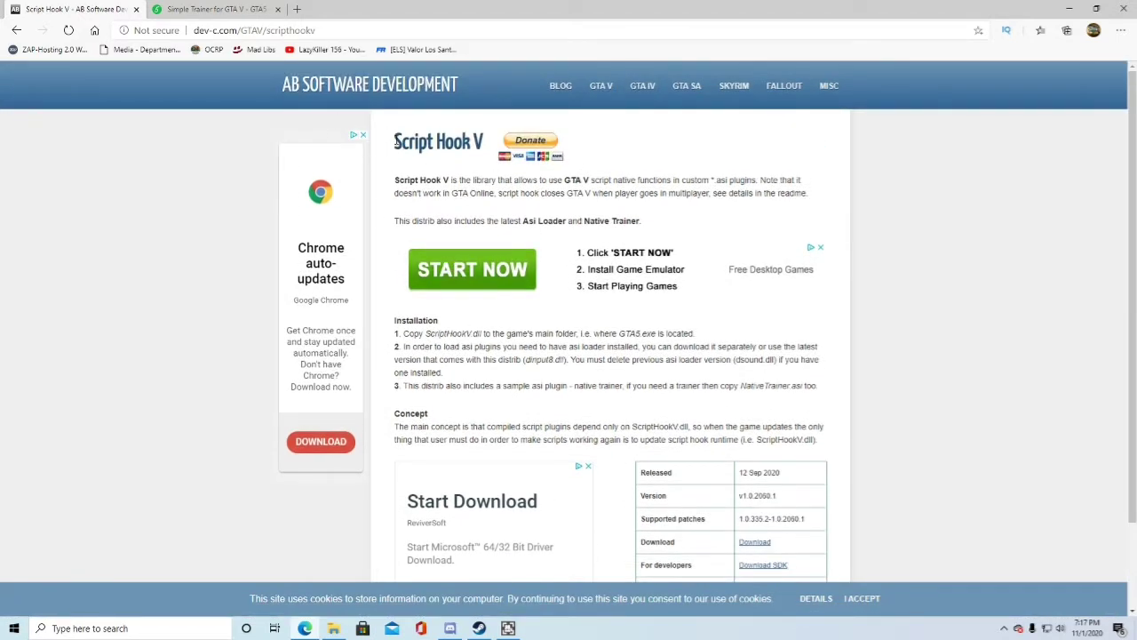
scroll(431, 192, "down", 2)
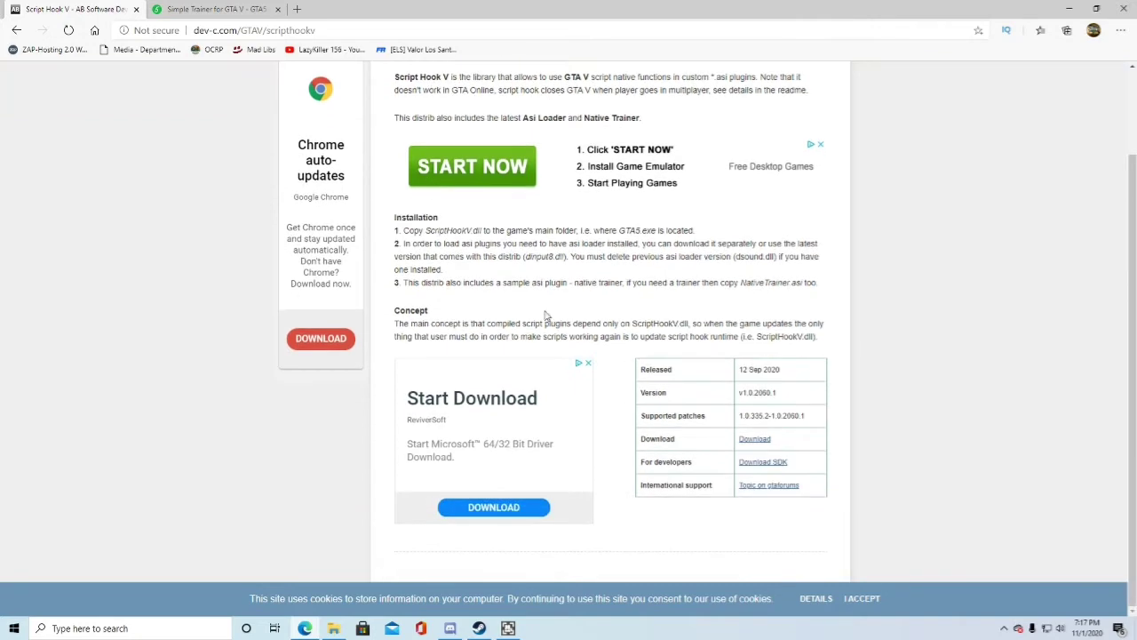
left_click(756, 439)
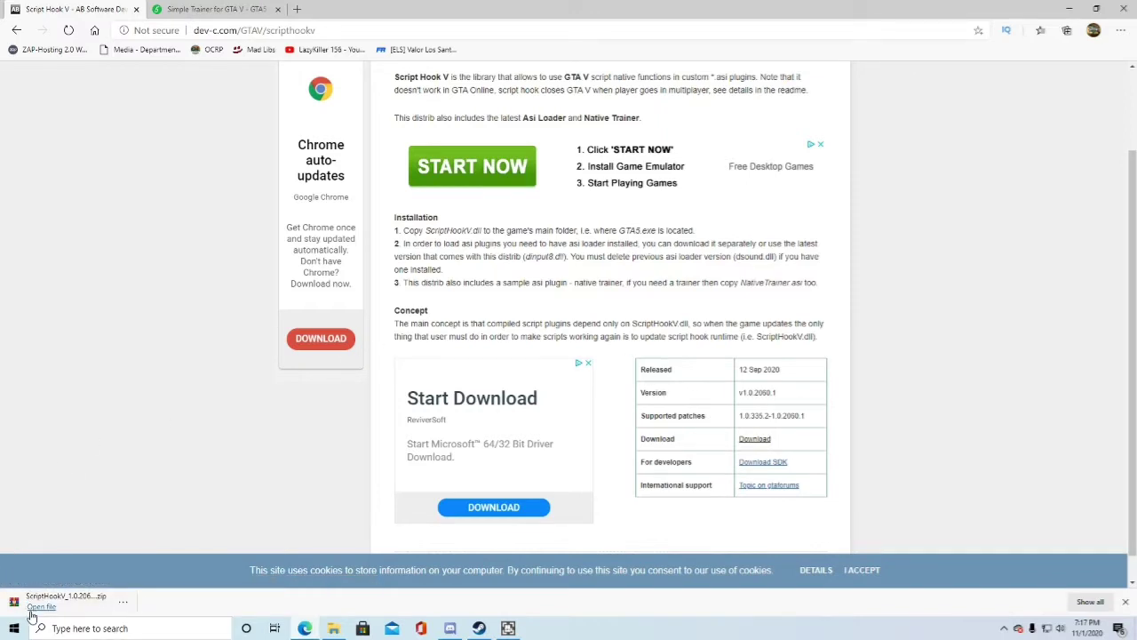
left_click(33, 610)
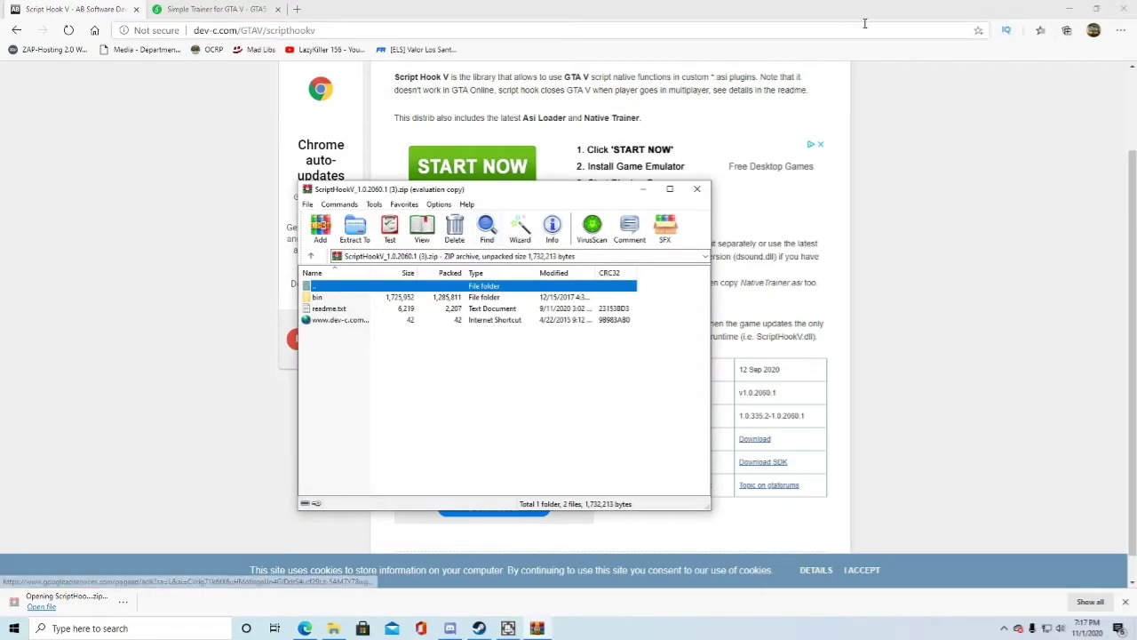
left_click(1062, 13)
left_click(1067, 10)
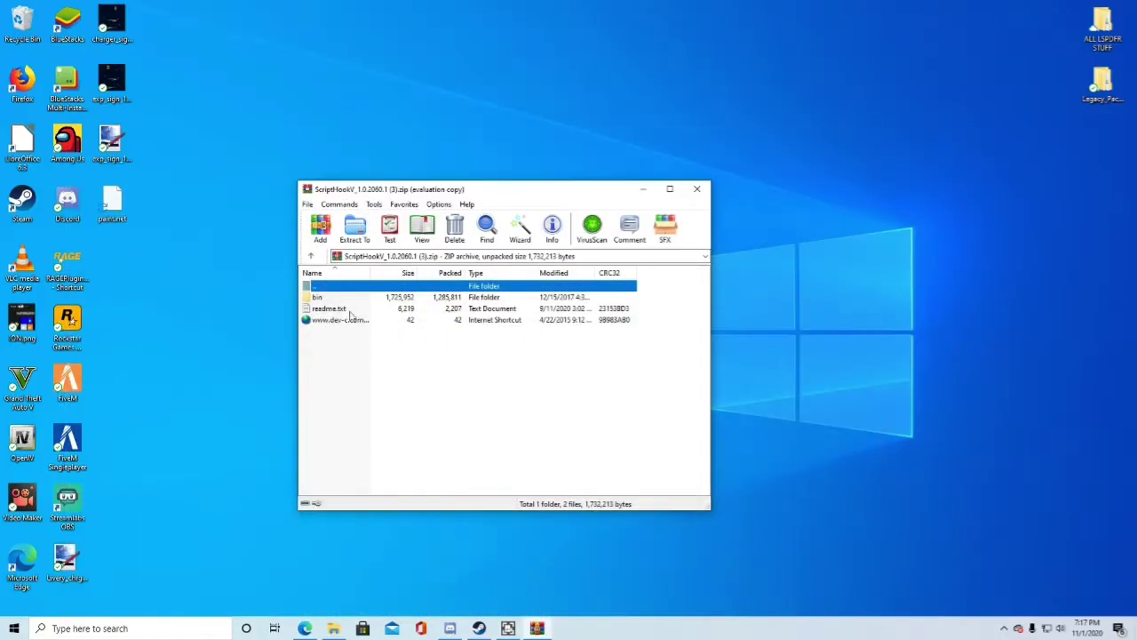
Step: Extract the bin folder from the Script Hook V archive to the desktop, close the archive, and bring back the Grand Theft Auto V folder window
left_click_drag(318, 297, 425, 130)
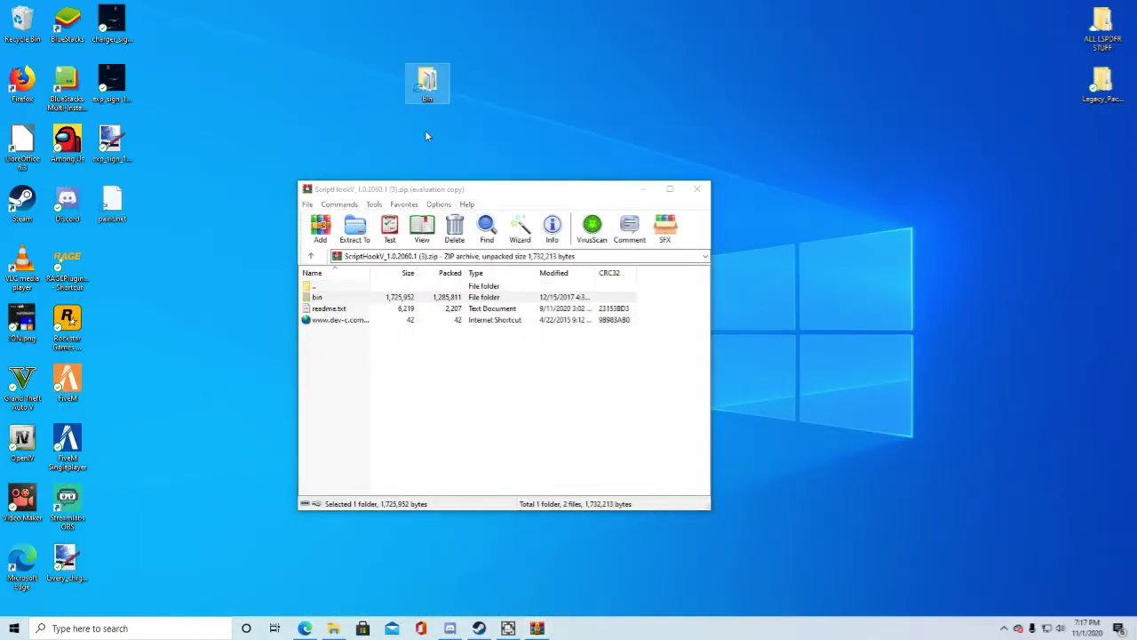
left_click(697, 189)
left_click(333, 628)
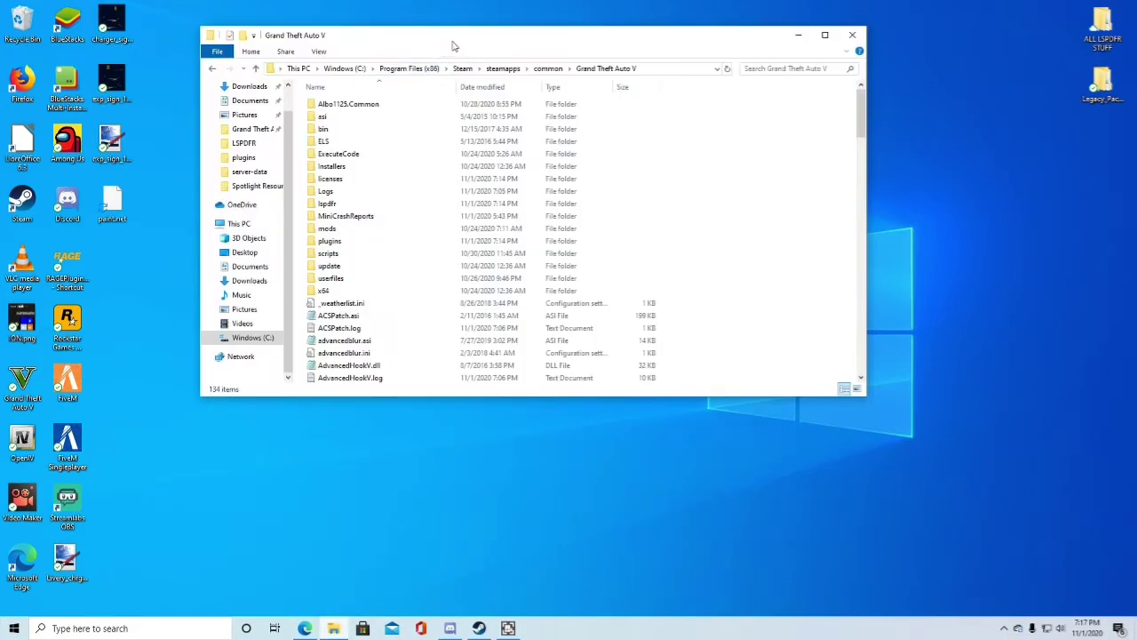
Step: Move the game folder window clear of the extracted bin folder, look inside the game's own bin folder, and return to Grand Theft Auto V
left_click_drag(451, 42, 456, 197)
left_click_drag(427, 82, 656, 142)
left_click(334, 283)
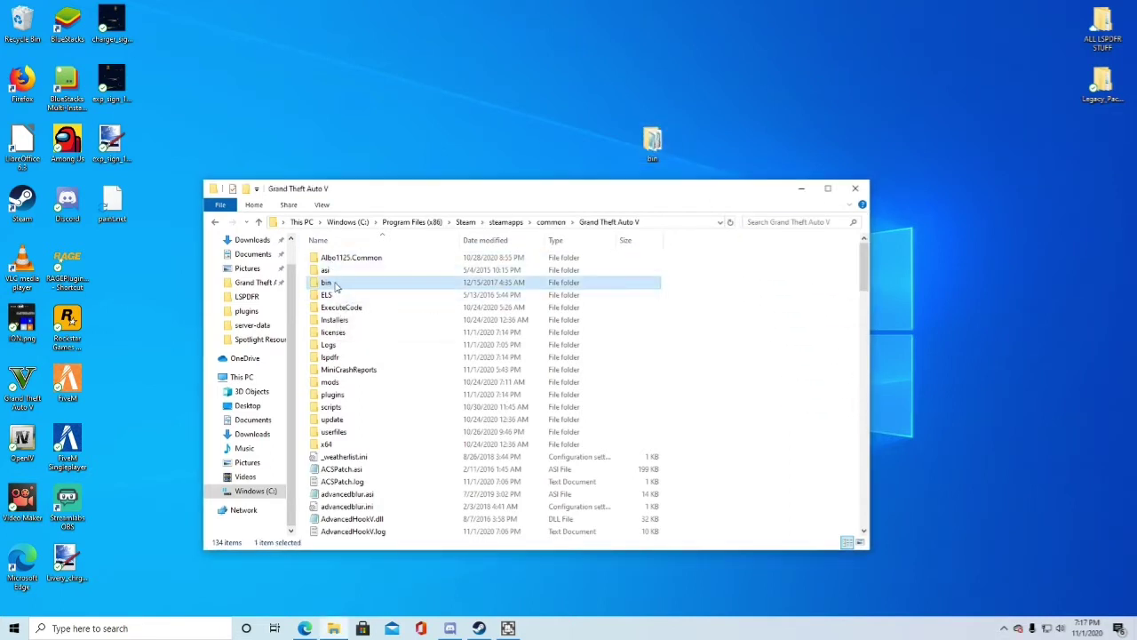
double_click(335, 283)
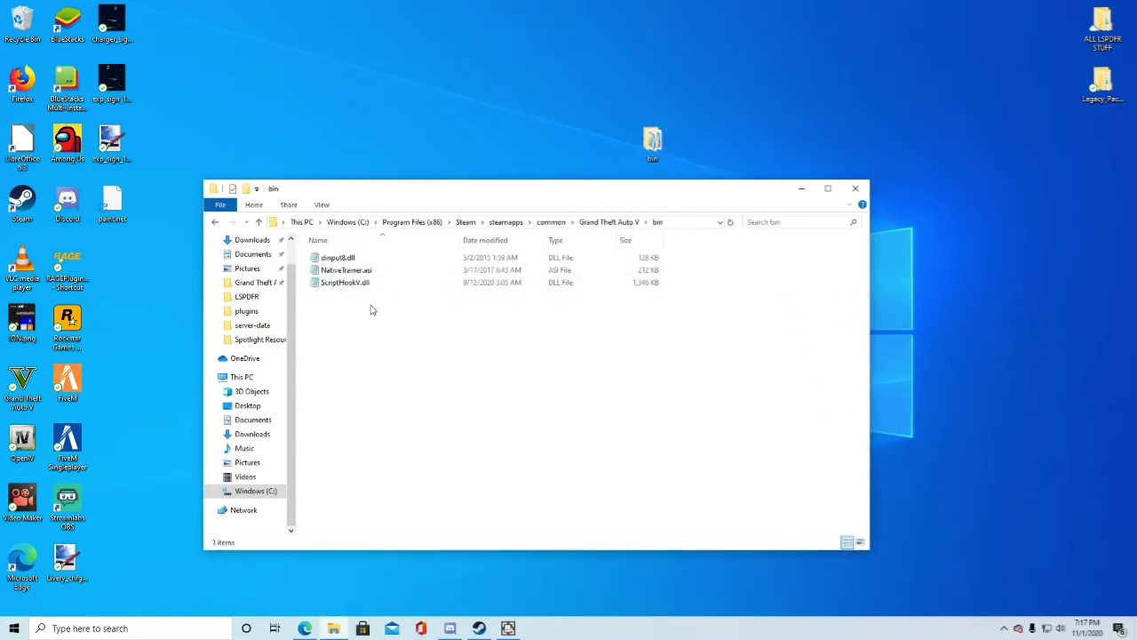
left_click(258, 221)
Step: Delete the extracted bin folder from the desktop and select the bin folder inside Grand Theft Auto V
right_click(659, 145)
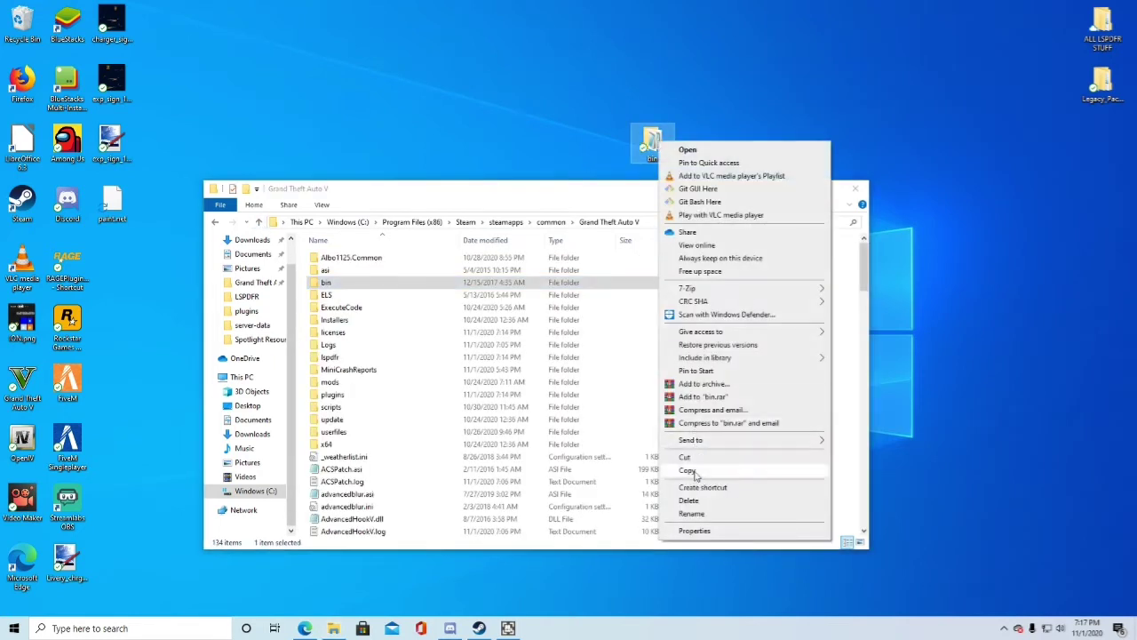
left_click(686, 500)
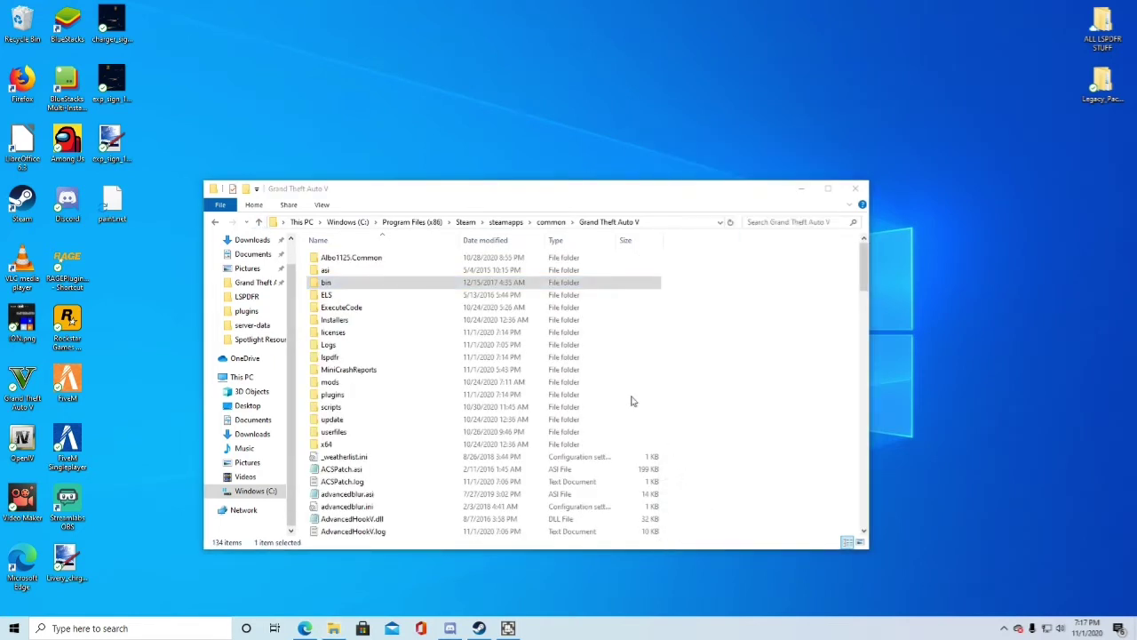
left_click(333, 284)
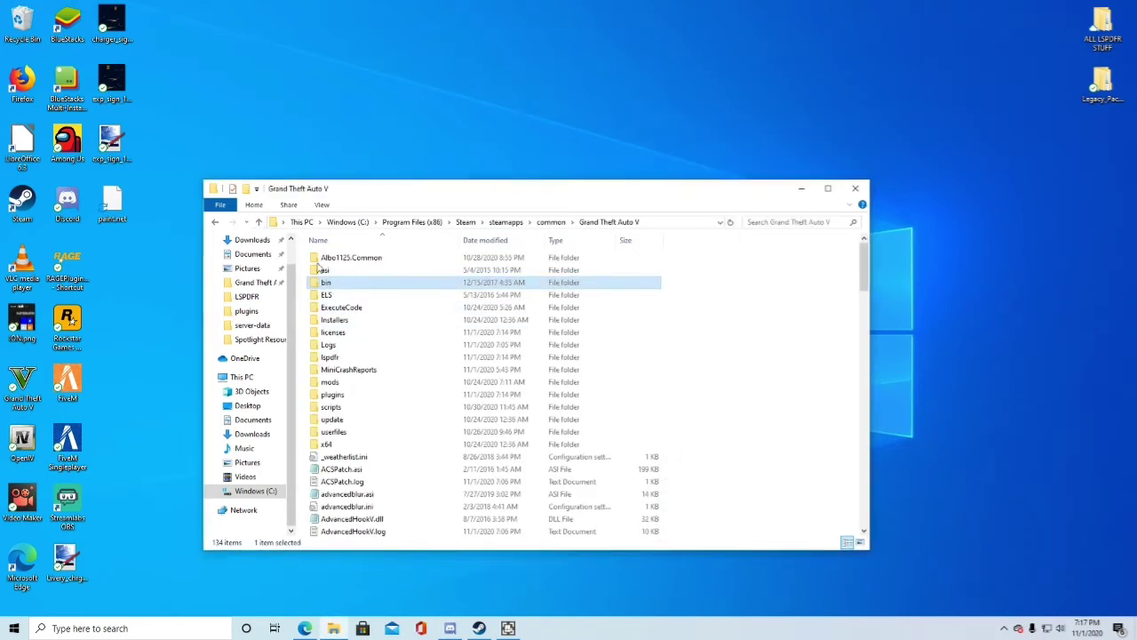
Step: Switch to the Edge browser, close the Script Hook V page, and download Simple Trainer for GTA V 11.9
left_click(305, 628)
left_click(136, 10)
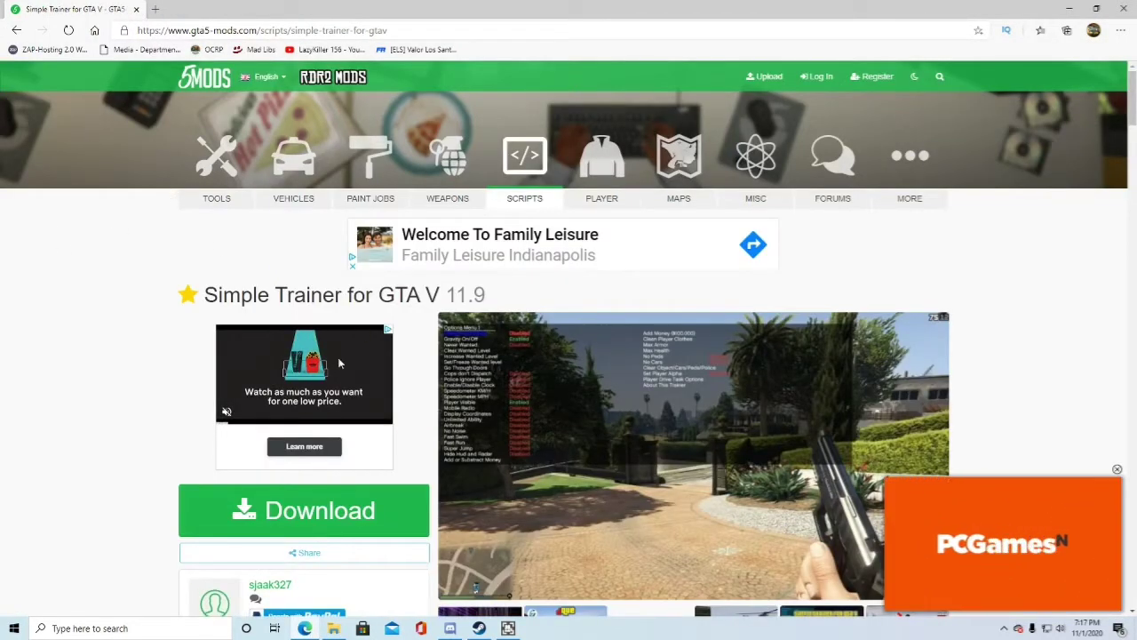
scroll(250, 339, "down", 3)
left_click(249, 267)
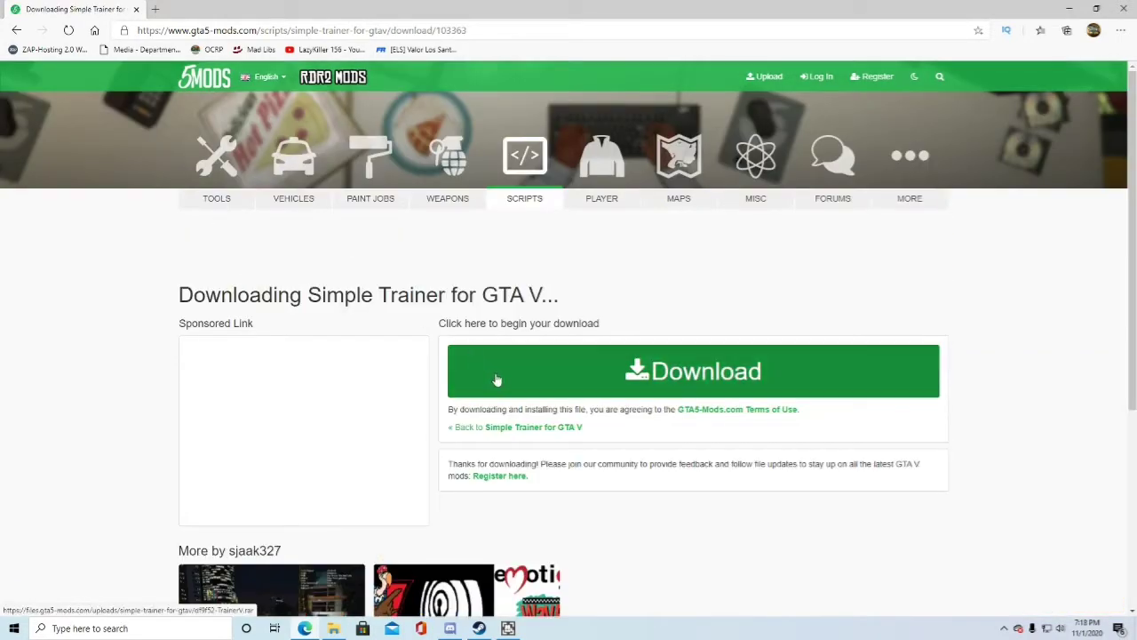
left_click(496, 380)
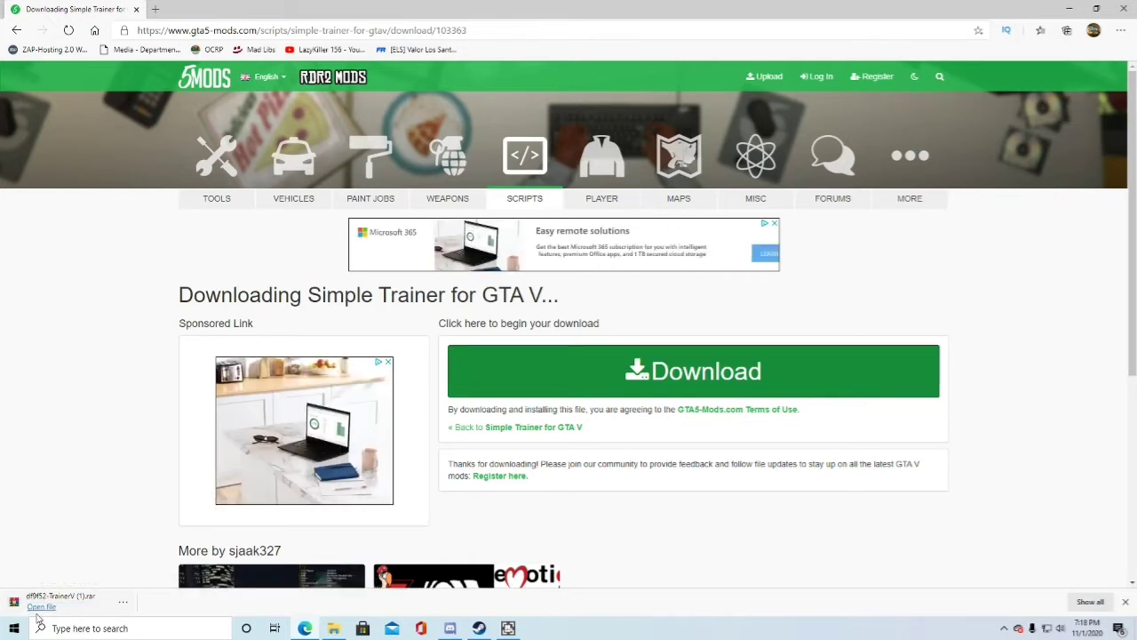
Step: Open the downloaded TrainerV RAR archive and minimize the browser behind it
left_click(40, 607)
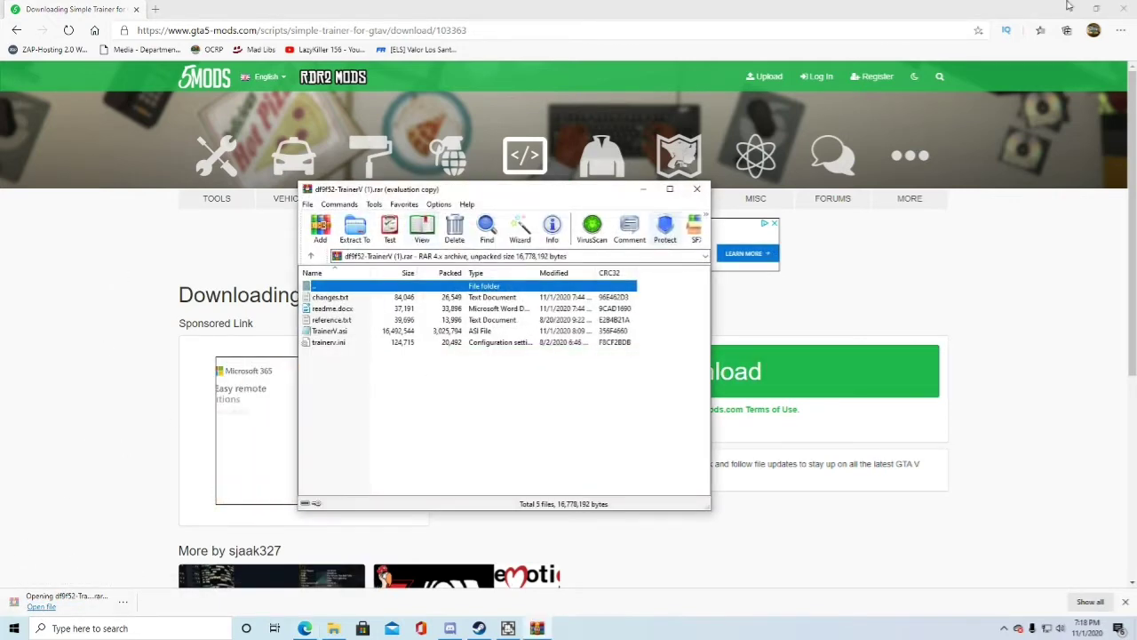
left_click(1058, 10)
left_click(1069, 10)
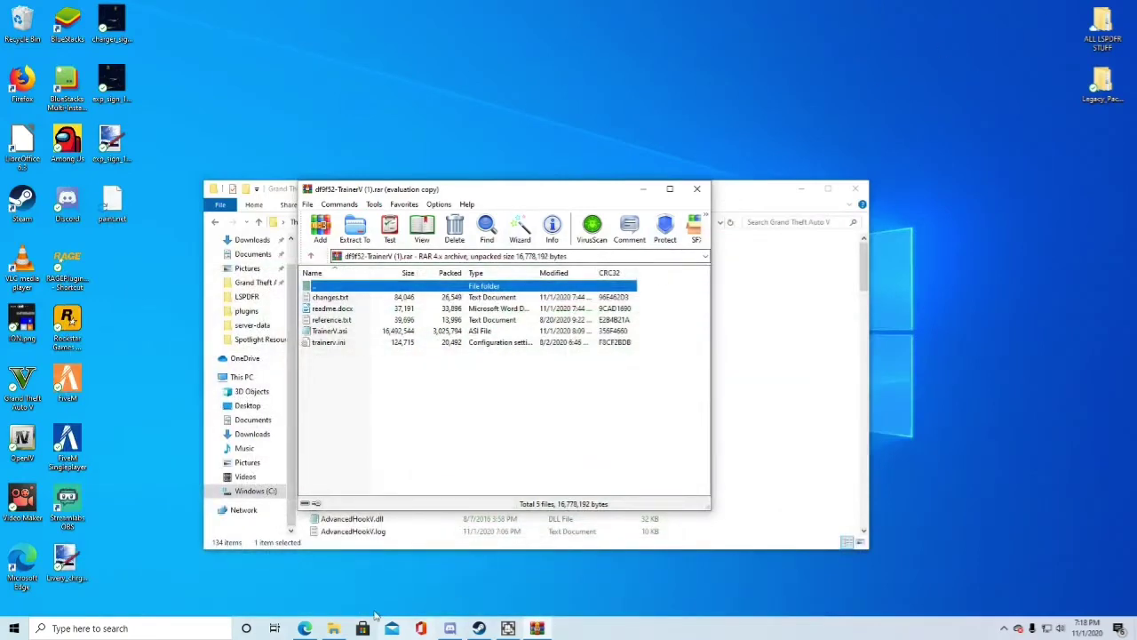
left_click(305, 628)
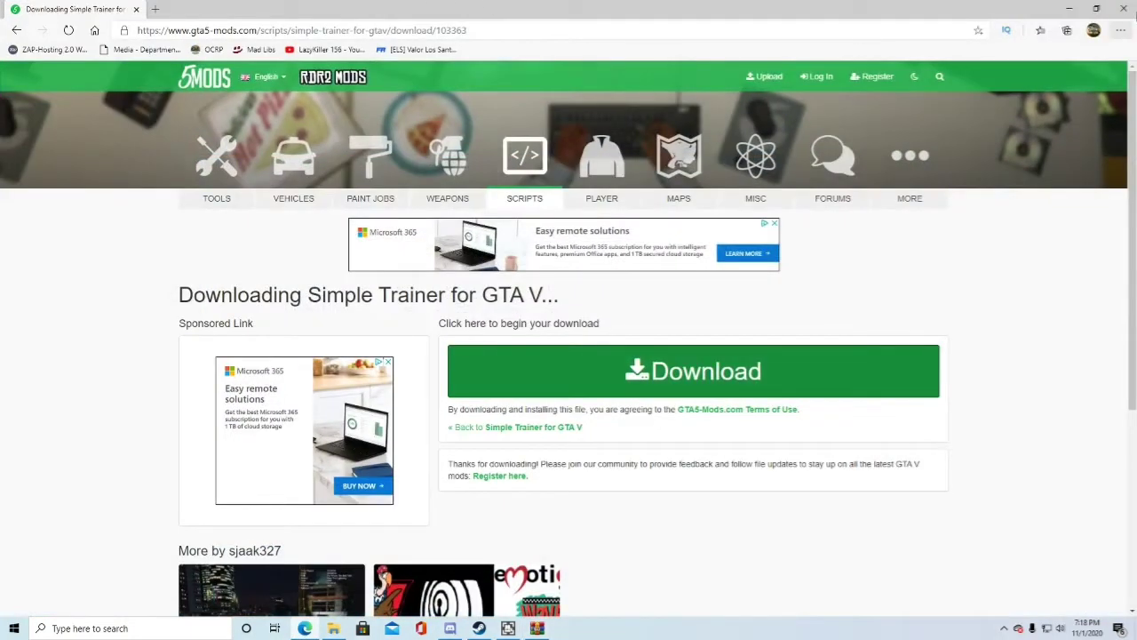
left_click(1069, 10)
Step: Arrange the Grand Theft Auto V folder window and the TrainerV archive window side by side, resizing the folder window to fit
left_click_drag(481, 189, 340, 169)
left_click_drag(872, 165, 996, 99)
left_click(625, 177)
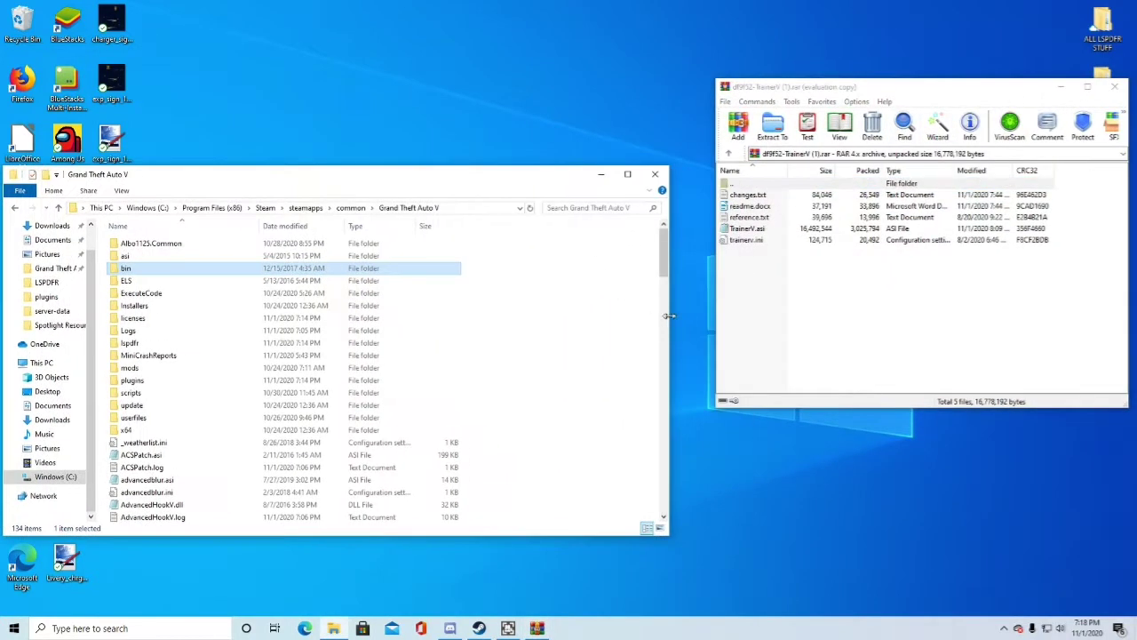
left_click_drag(661, 316, 509, 316)
left_click_drag(267, 174, 371, 126)
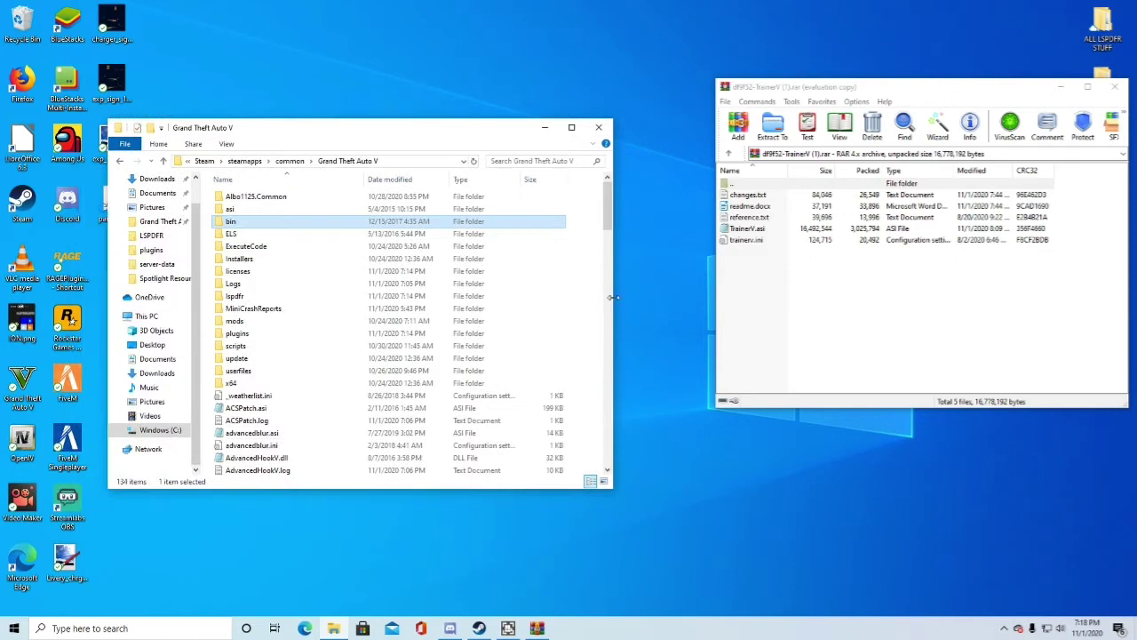
left_click_drag(610, 297, 672, 297)
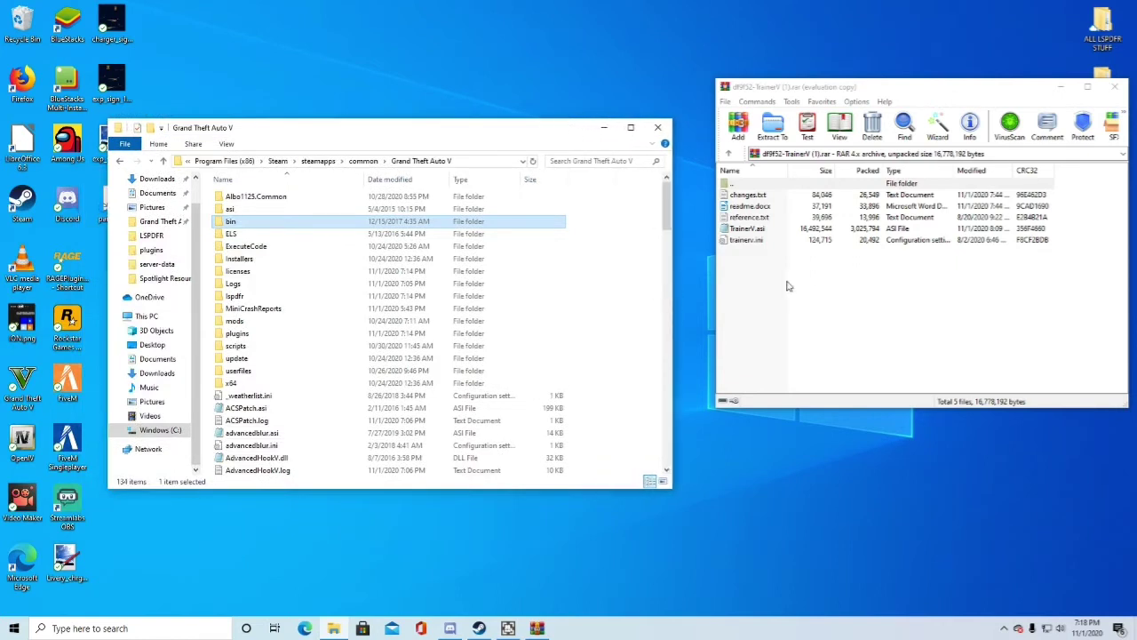
Step: Try to copy TrainerV.asi and trainerv.ini from the archive into the Grand Theft Auto V folder, and close the archive
left_click(748, 242)
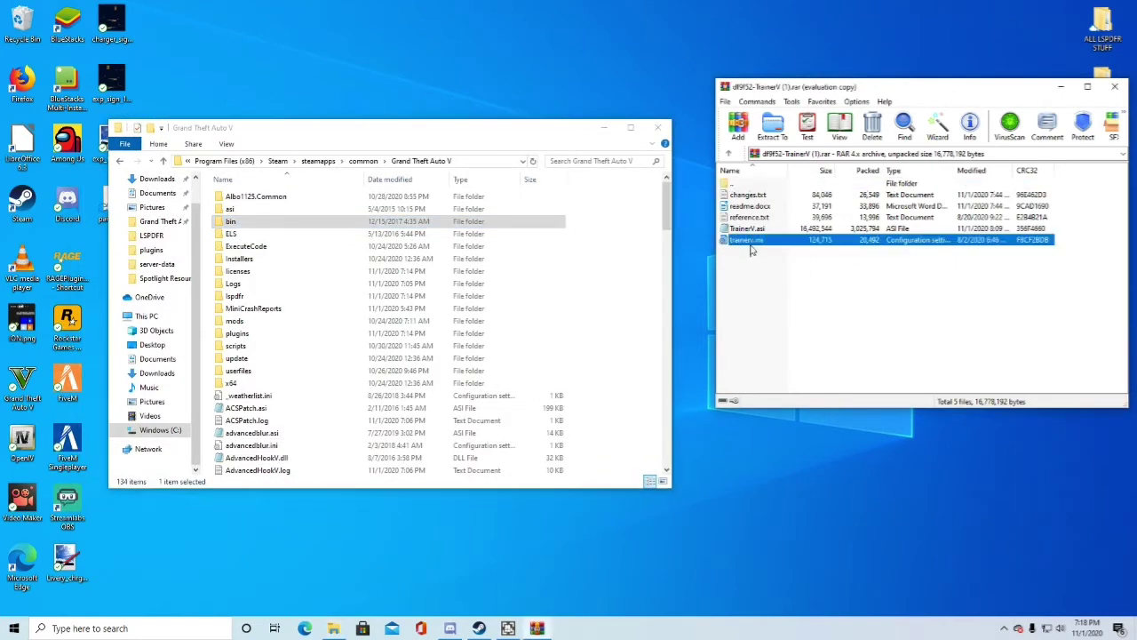
left_click(749, 231, "ctrl")
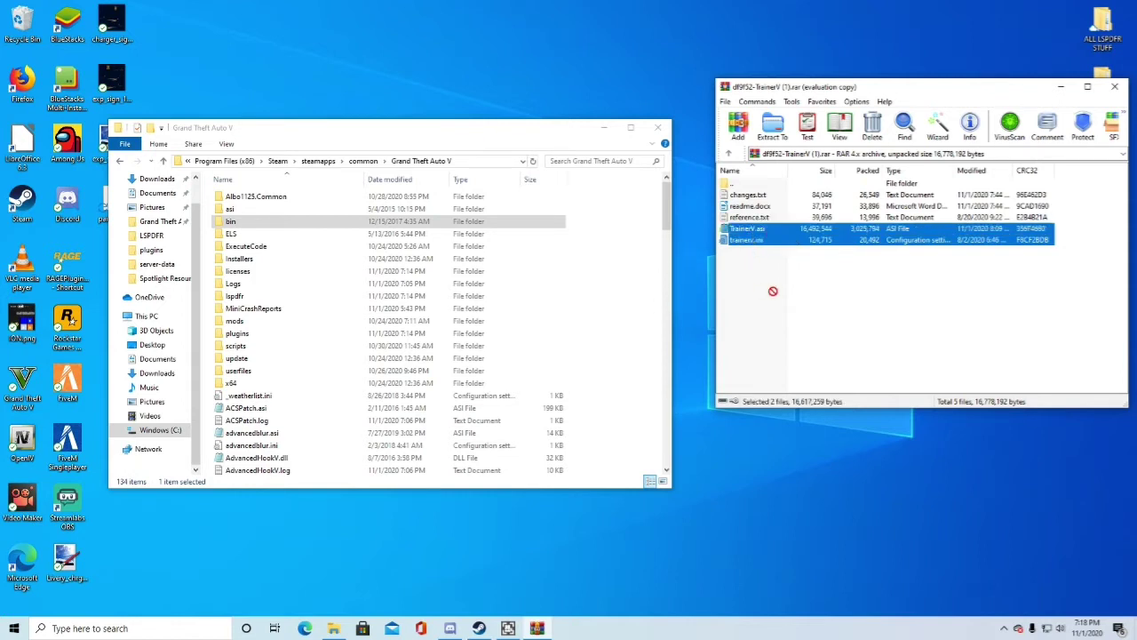
left_click_drag(772, 291, 584, 112)
scroll(275, 399, "down", 5)
scroll(277, 390, "up", 6)
key("Escape")
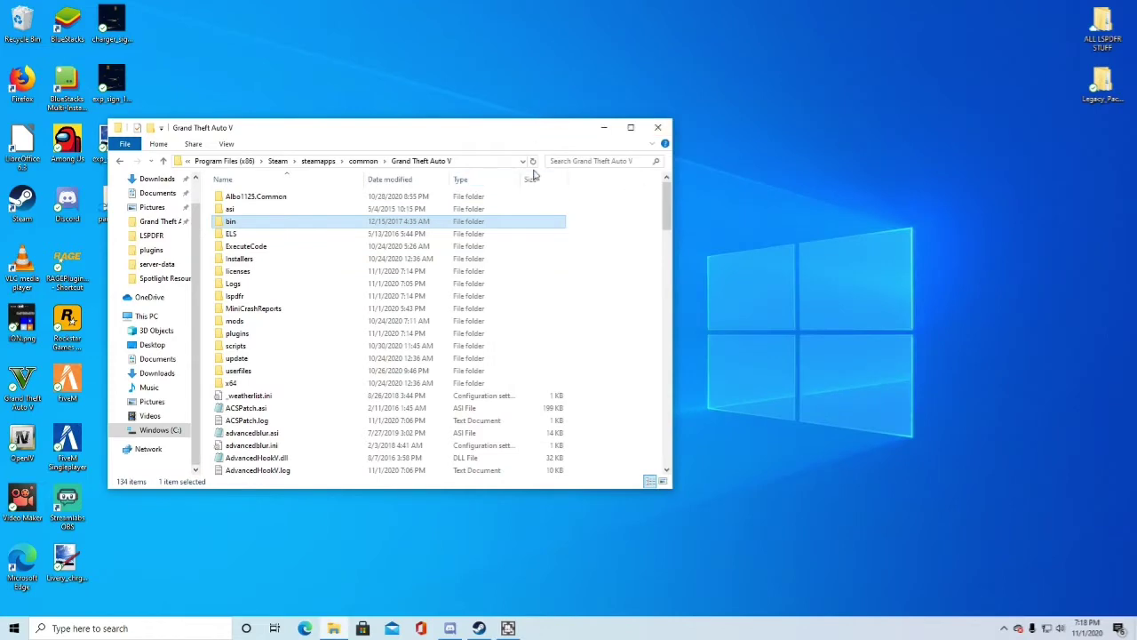
Step: Close the Grand Theft Auto V folder window and open the RAGE Plugin Hook settings from the desktop shortcut
left_click_drag(352, 134, 431, 192)
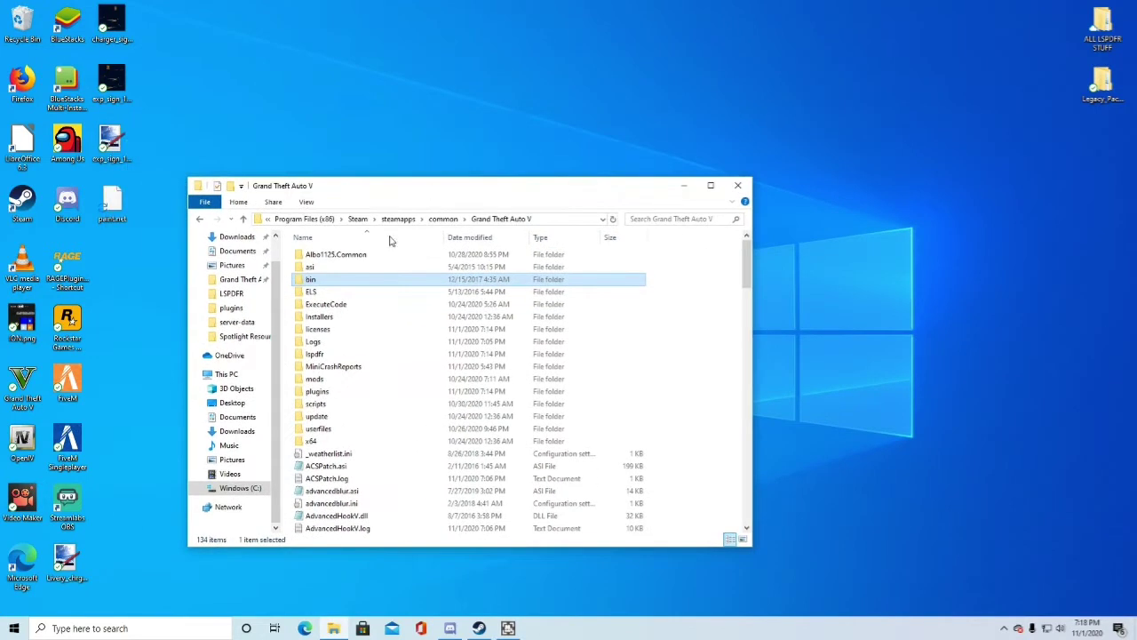
left_click(740, 186)
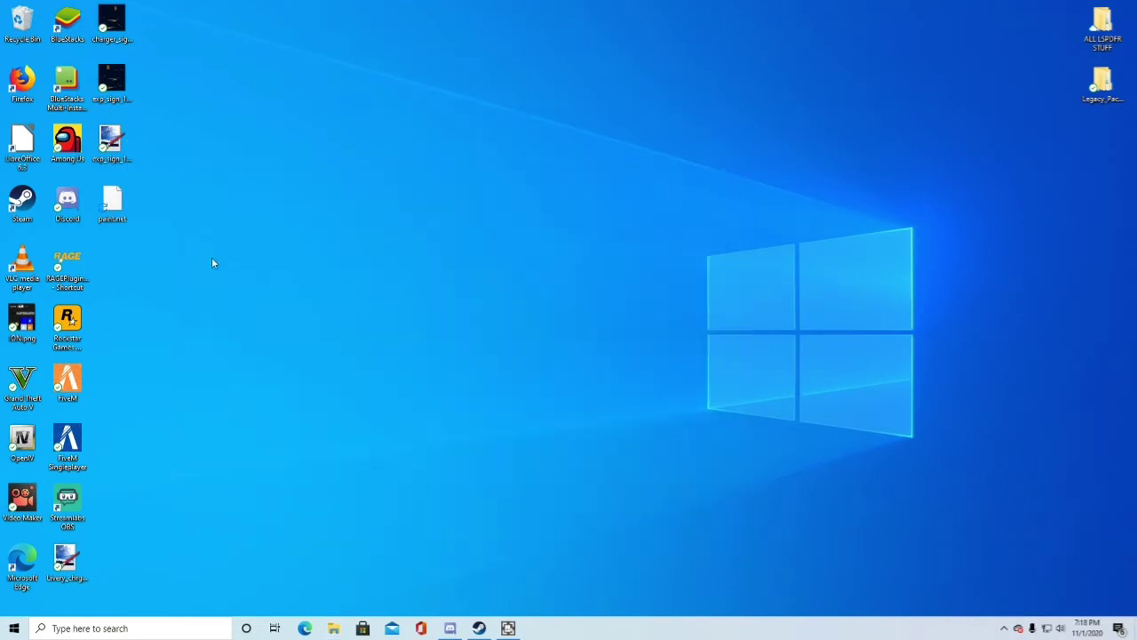
left_click(70, 265)
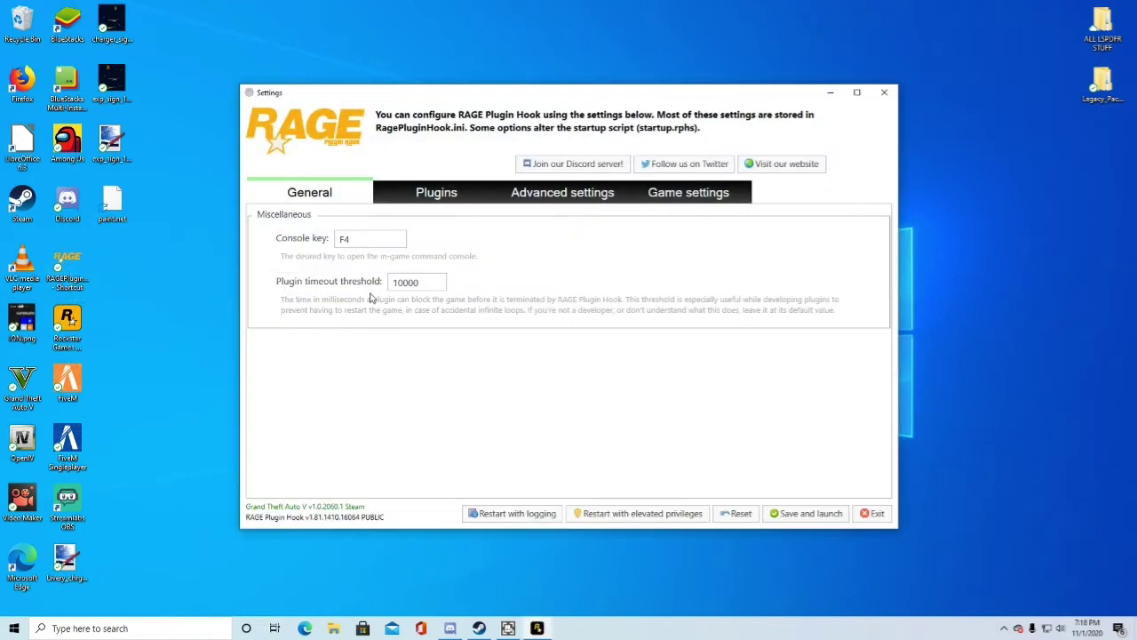
Step: Set the plugin timeout threshold to 50000, look at the plugin startup list, and return to the general settings
key("BackSpace")
type("5")
left_click(438, 199)
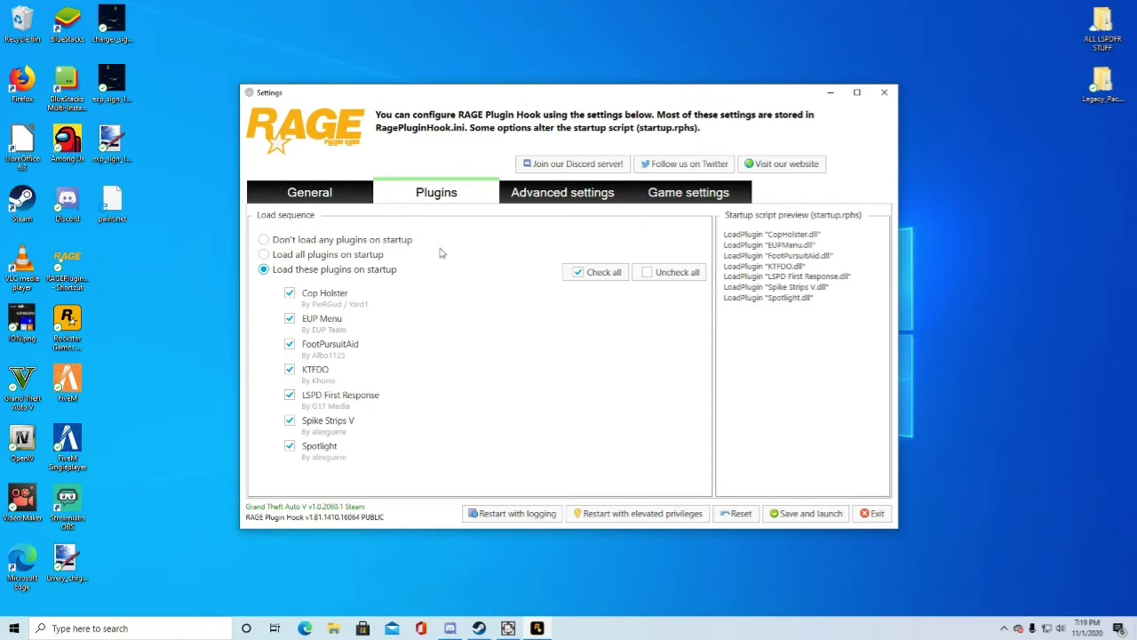
left_click(337, 193)
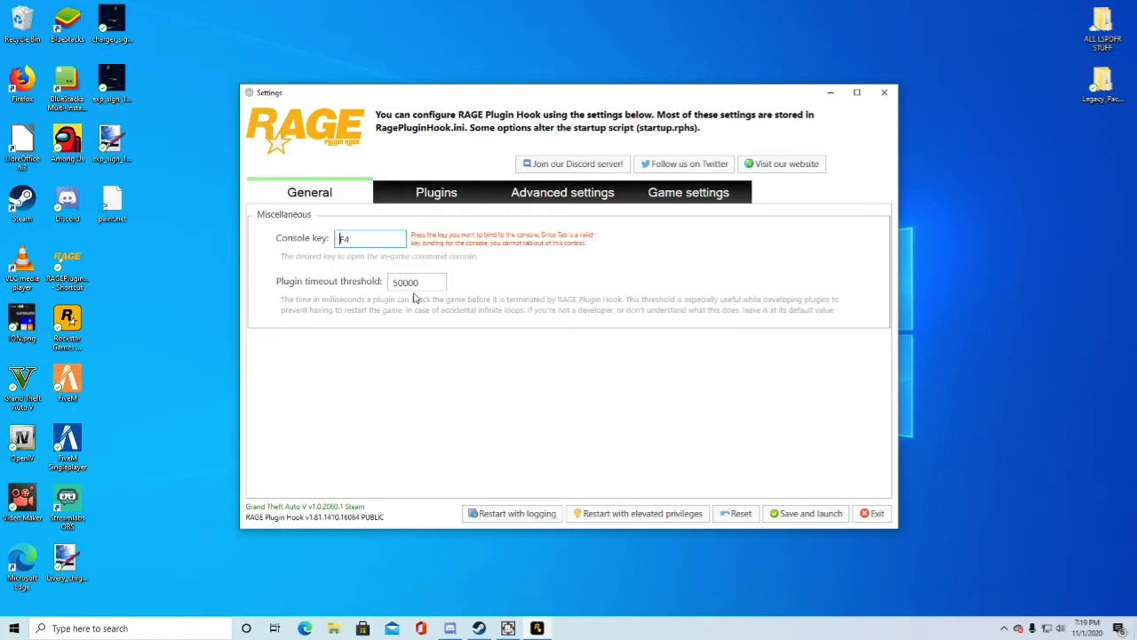
Step: Review the plugins set to load on startup, save the settings and launch the game, acknowledging the settings notice
left_click(409, 203)
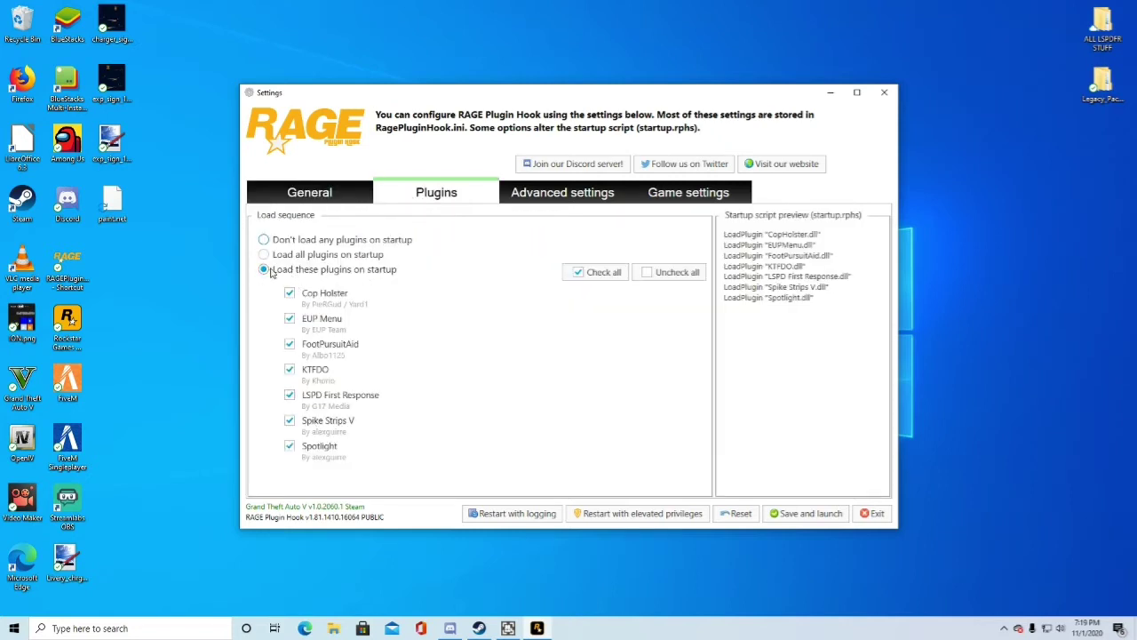
left_click(801, 514)
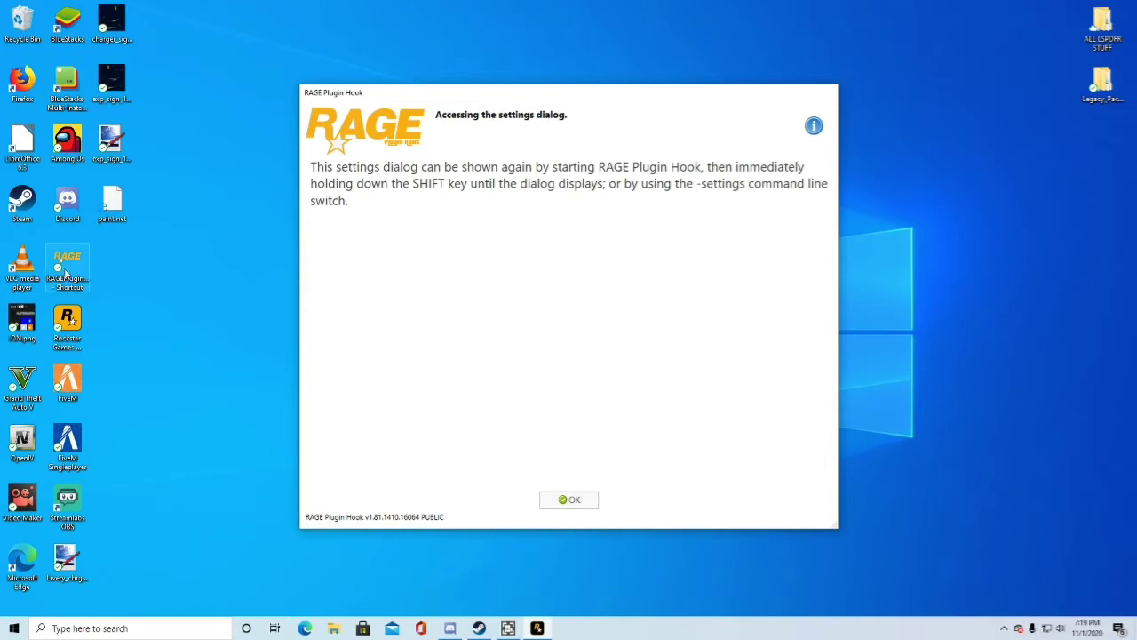
left_click(572, 501)
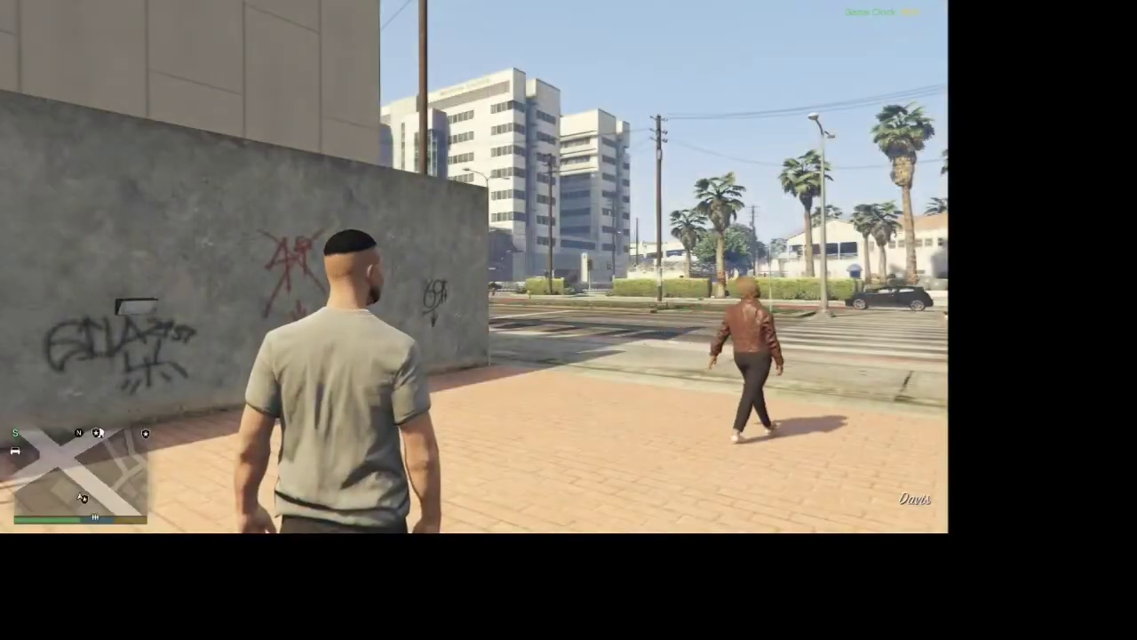
Step: Go on duty at the Davis Sheriff Station and open the Police Locker, dismissing the Albo1125.Common error messages
key("w")
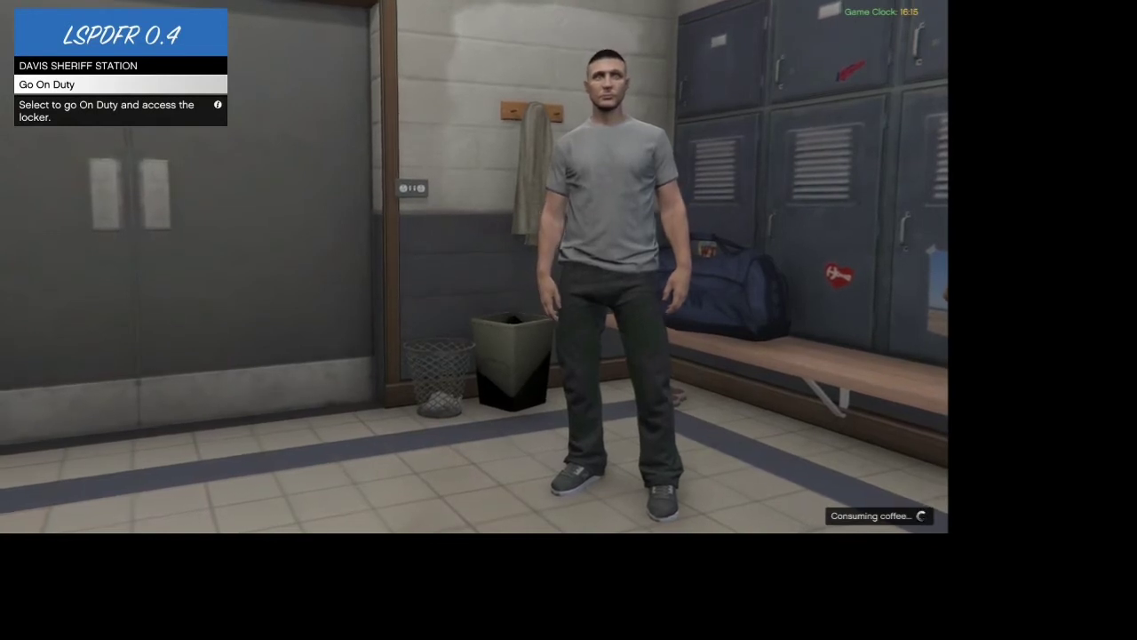
key("Return")
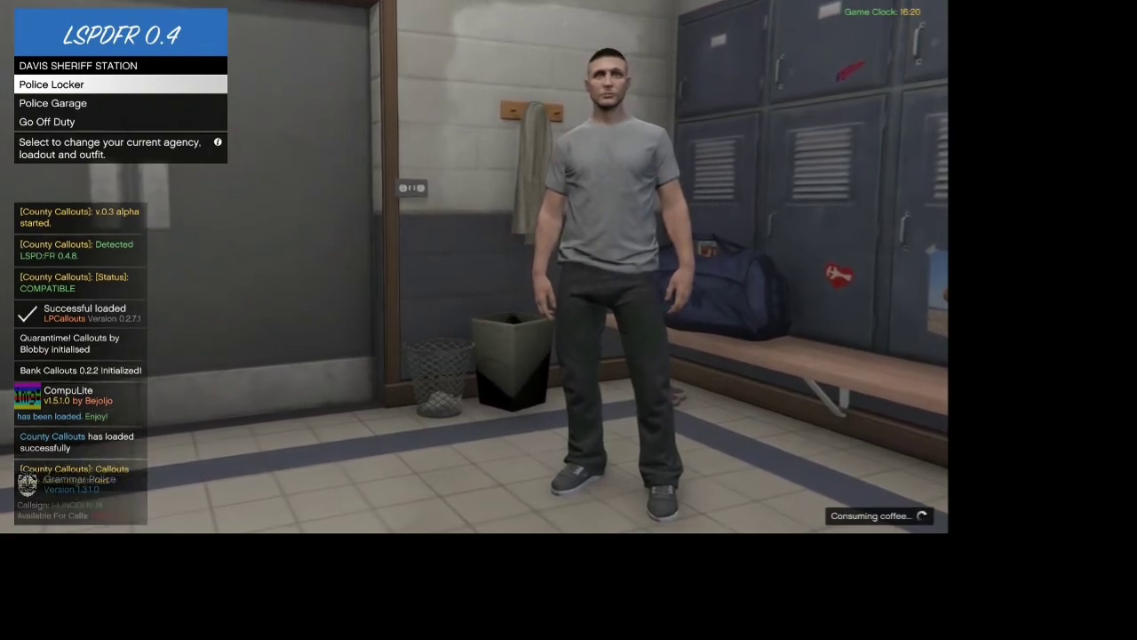
key("Return")
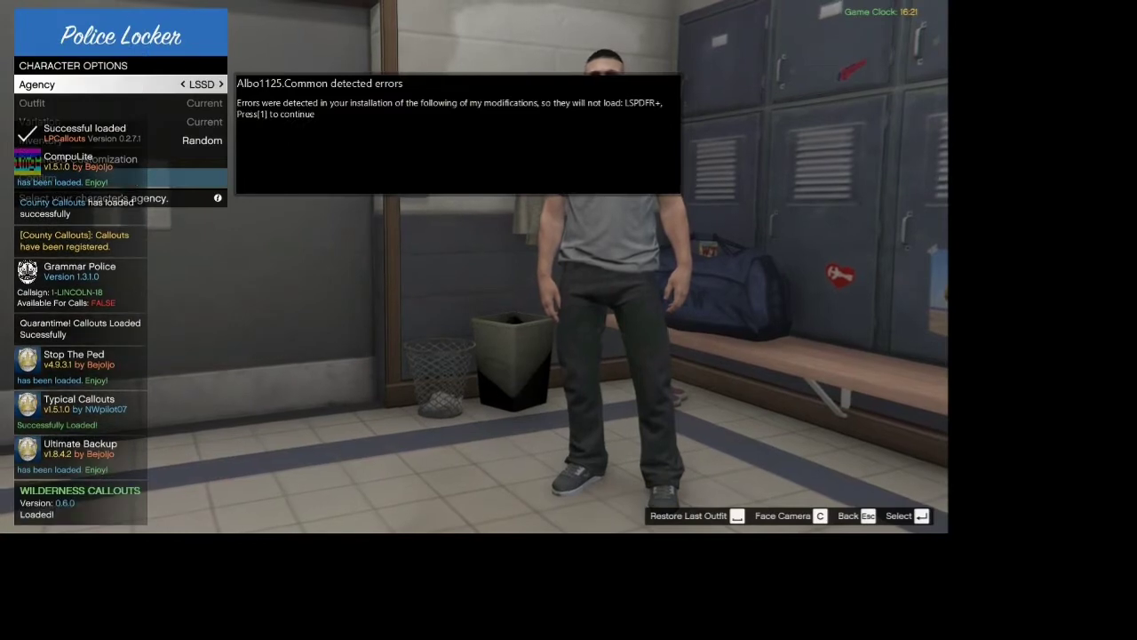
key("1")
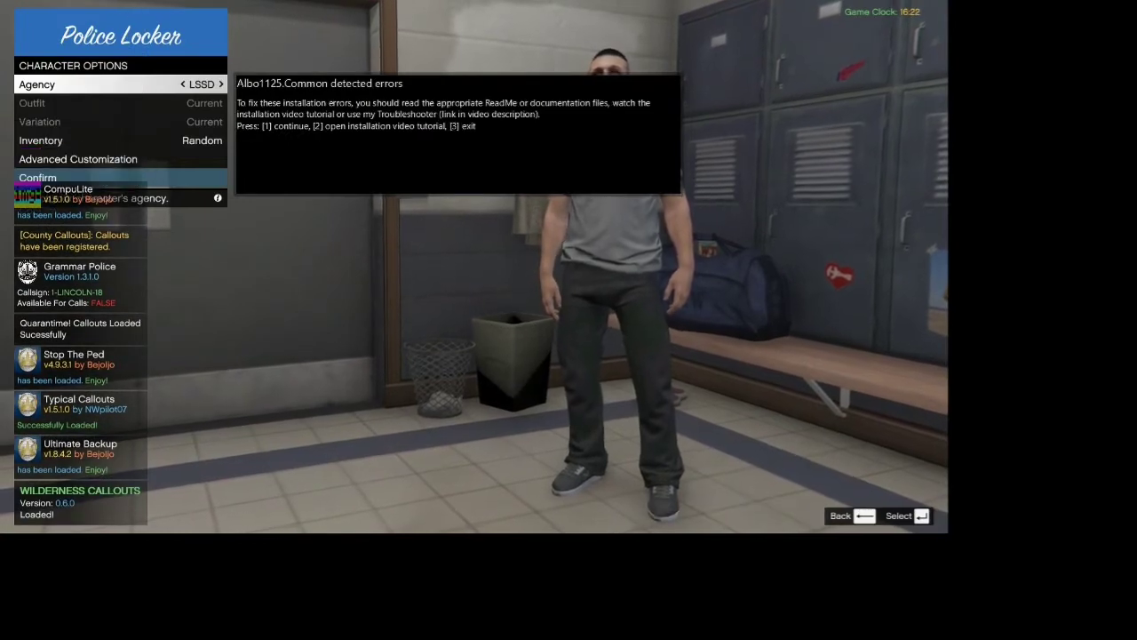
key("1")
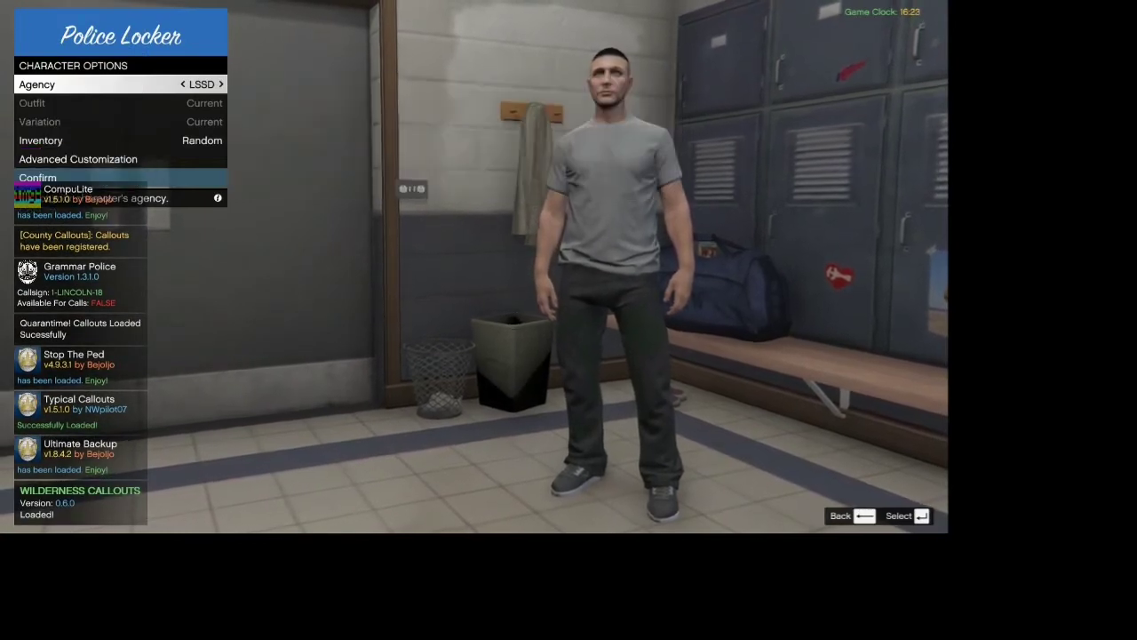
Step: Cycle through the available agencies for the character and choose LSPD
key("Right")
key("Right")
key("Right")
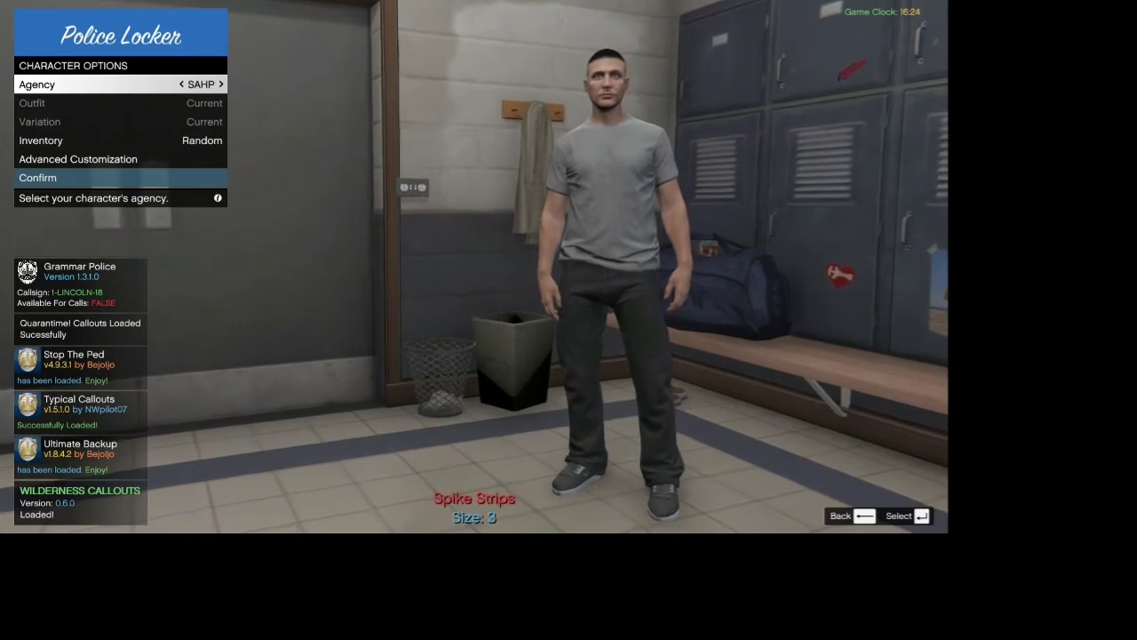
key("Right")
key("Right")
key("Right")
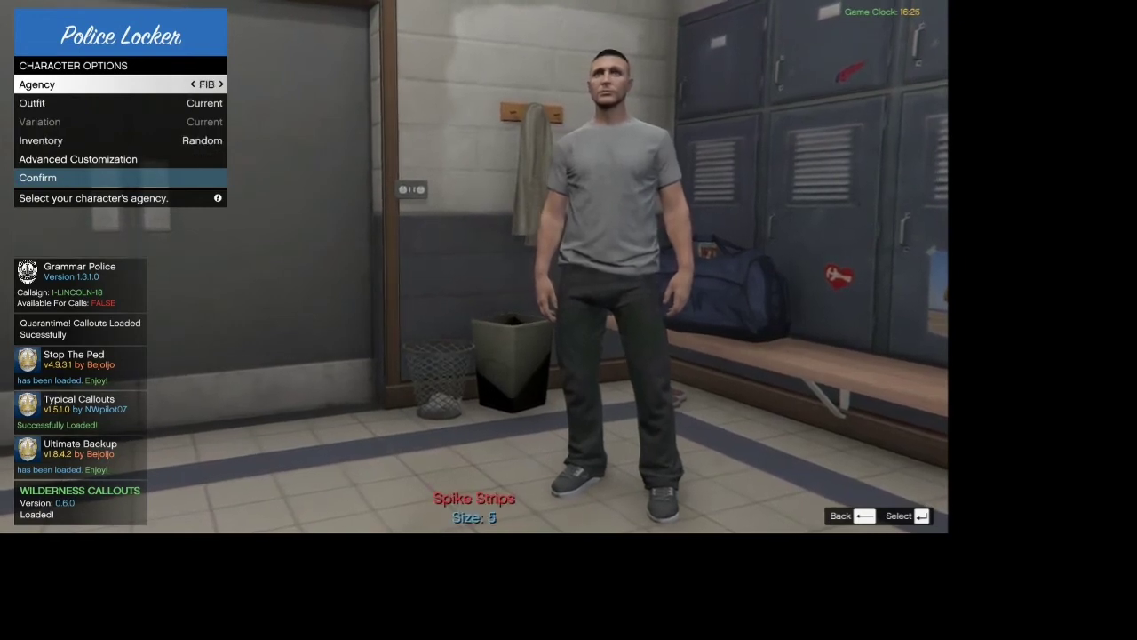
key("Right")
key("Right")
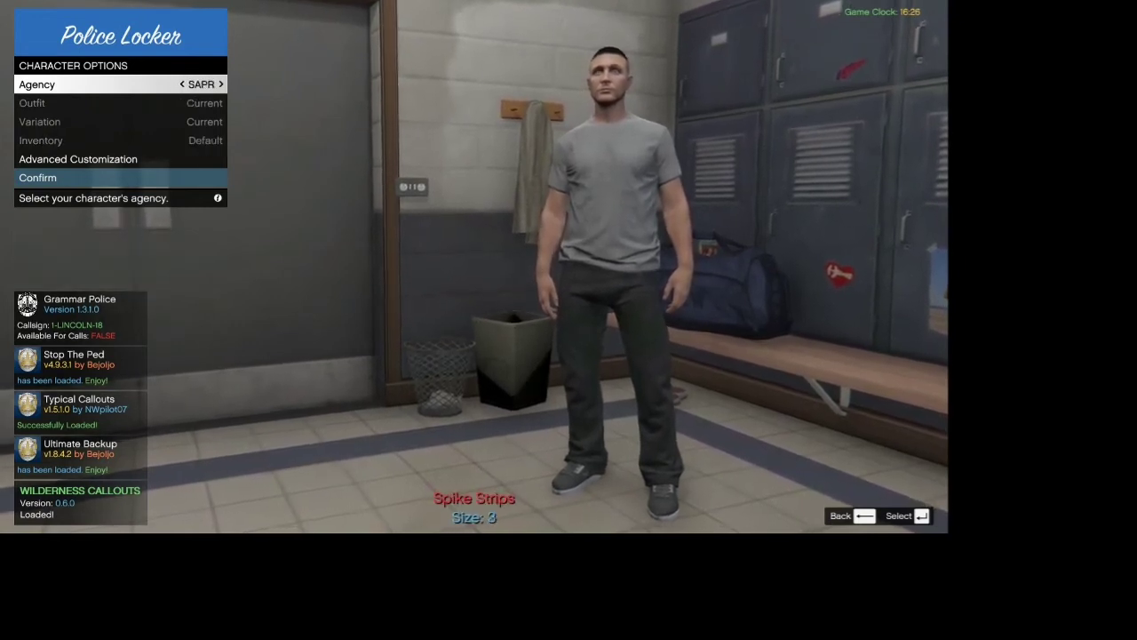
Step: Dress the character in The Cop outfit, keeping the variation and inventory random, and confirm the character options
key("Down")
key("Right")
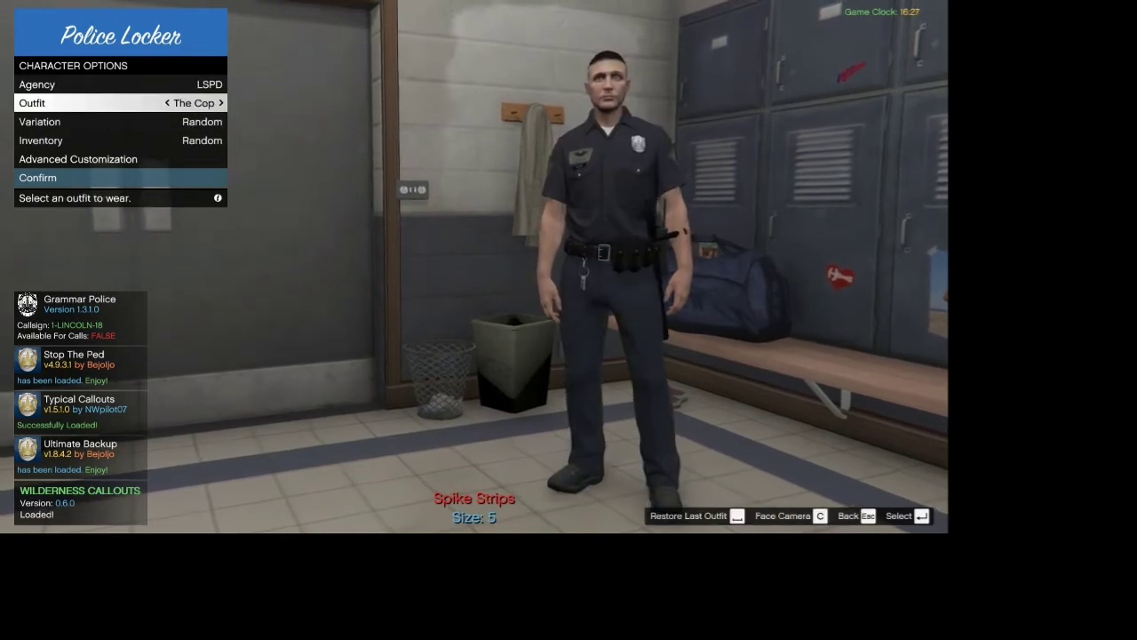
key("Down")
key("Down")
key("Down")
key("Down")
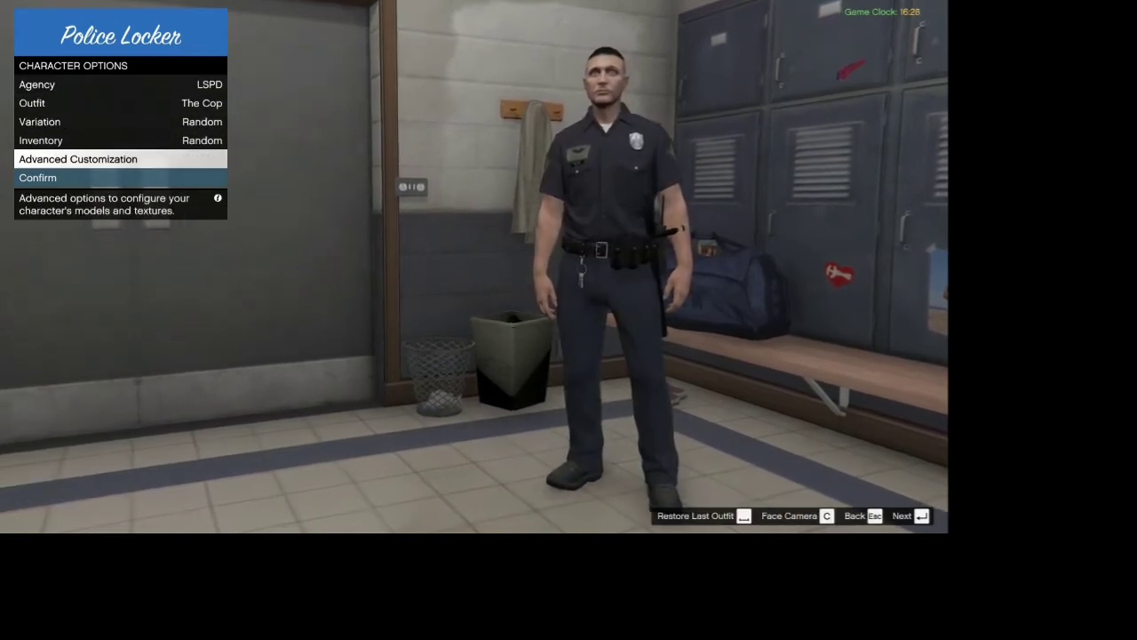
key("Return")
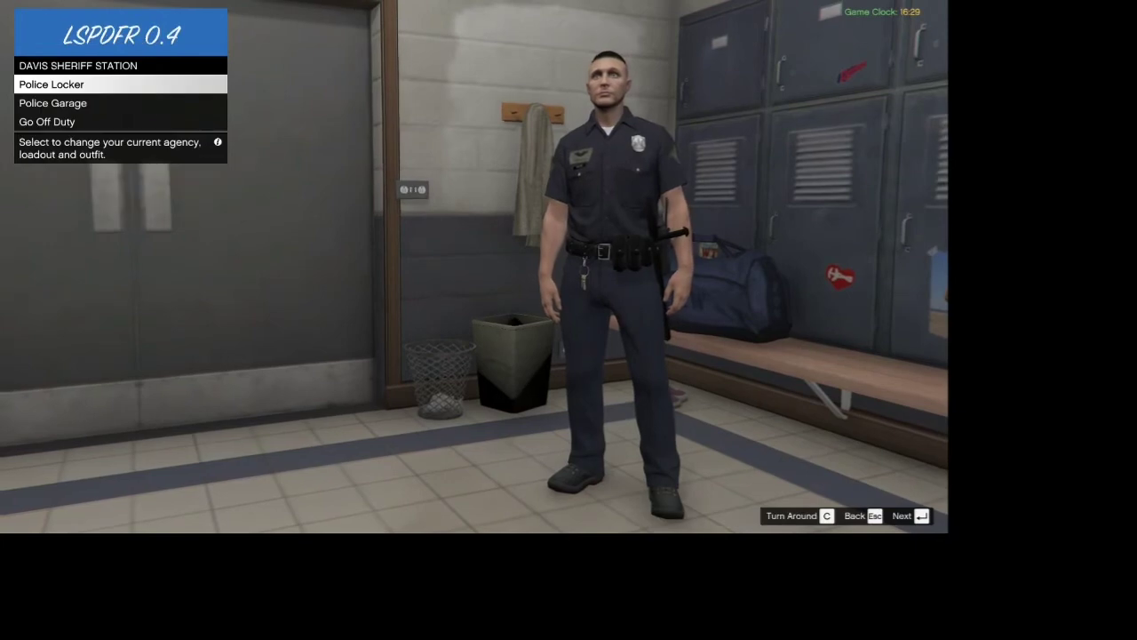
Step: Enter the Police Garage and set the vehicle agency to LSSD
key("Down")
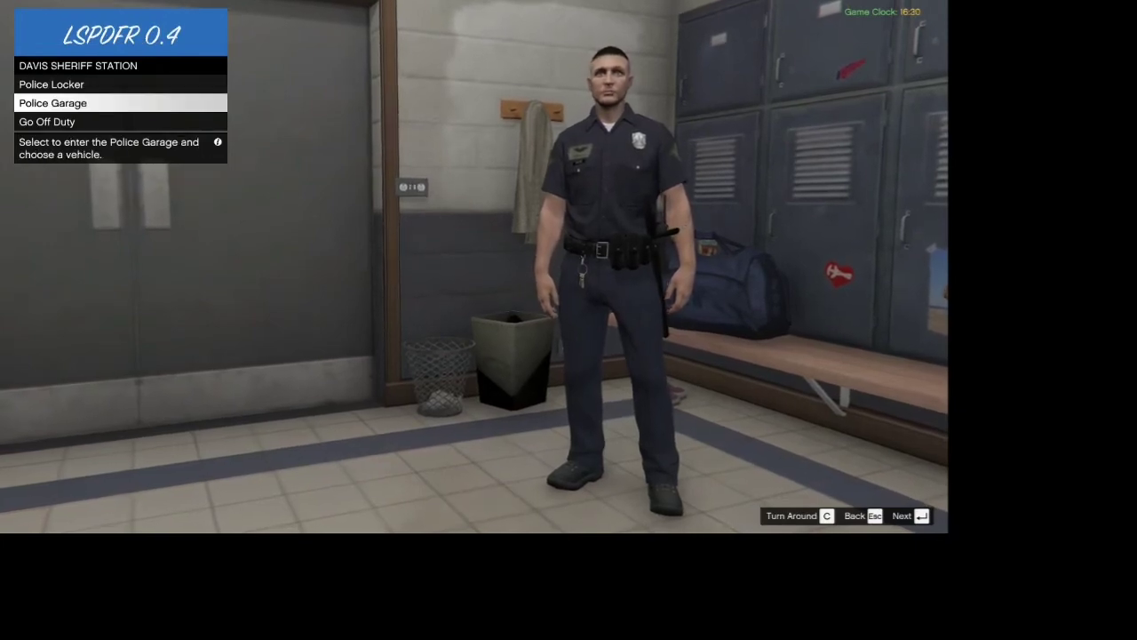
key("Return")
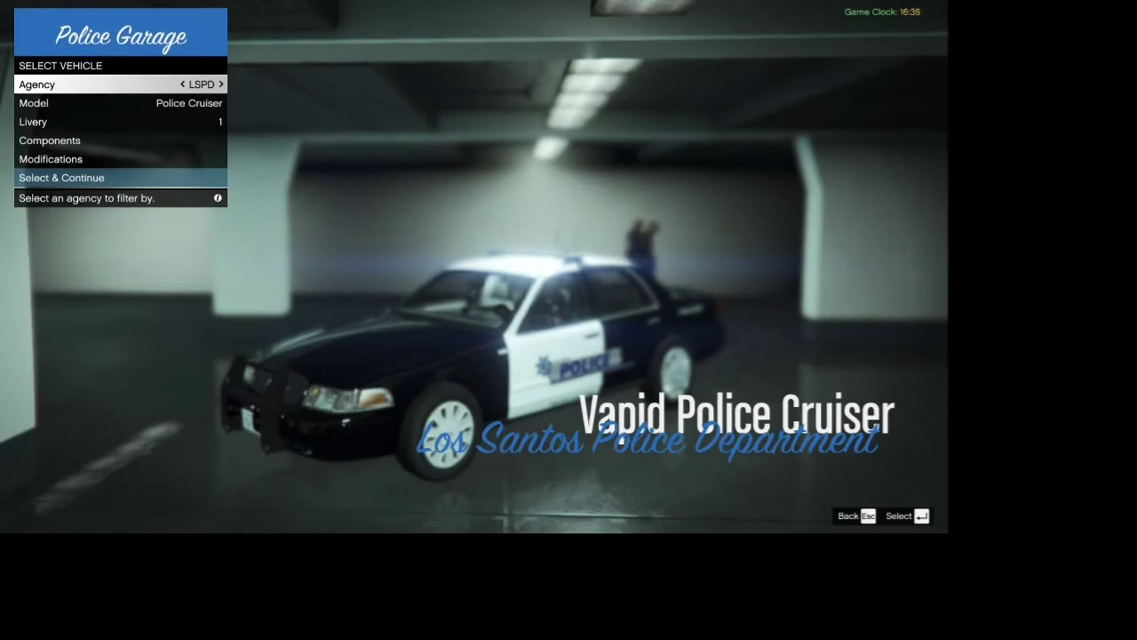
key("Down")
key("Right")
key("Right")
key("Right")
key("Escape")
key("e")
key("Up")
key("Right")
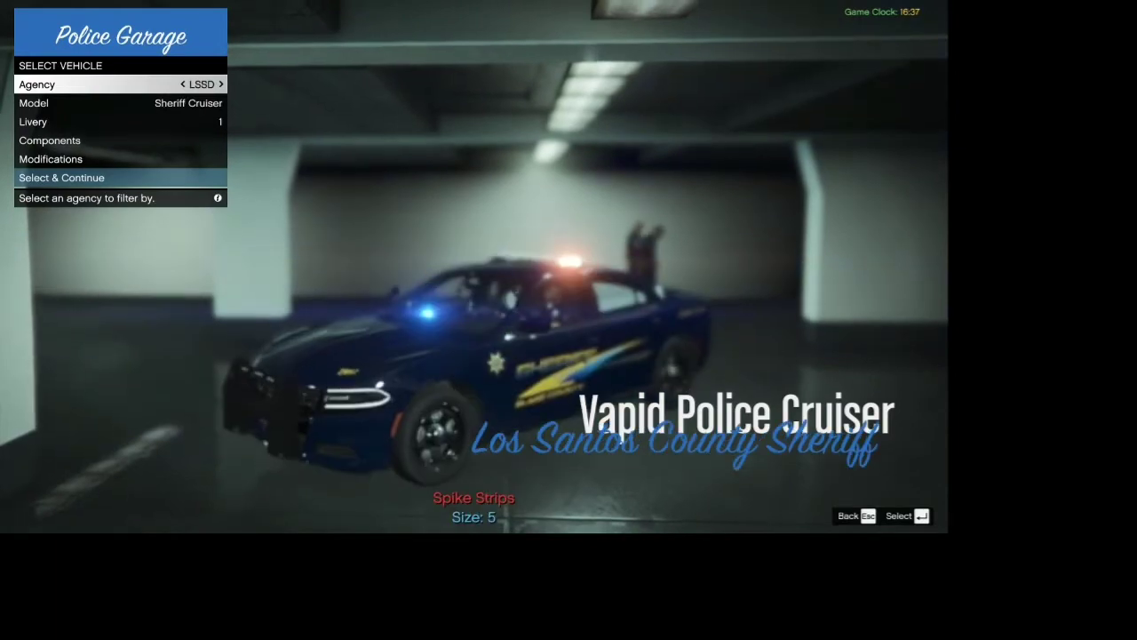
Step: Accept the Sheriff Cruiser with livery 1 and continue out of the garage in it
key("Down")
key("Up")
key("Down")
key("Down")
key("Down")
key("Down")
key("Down")
key("Return")
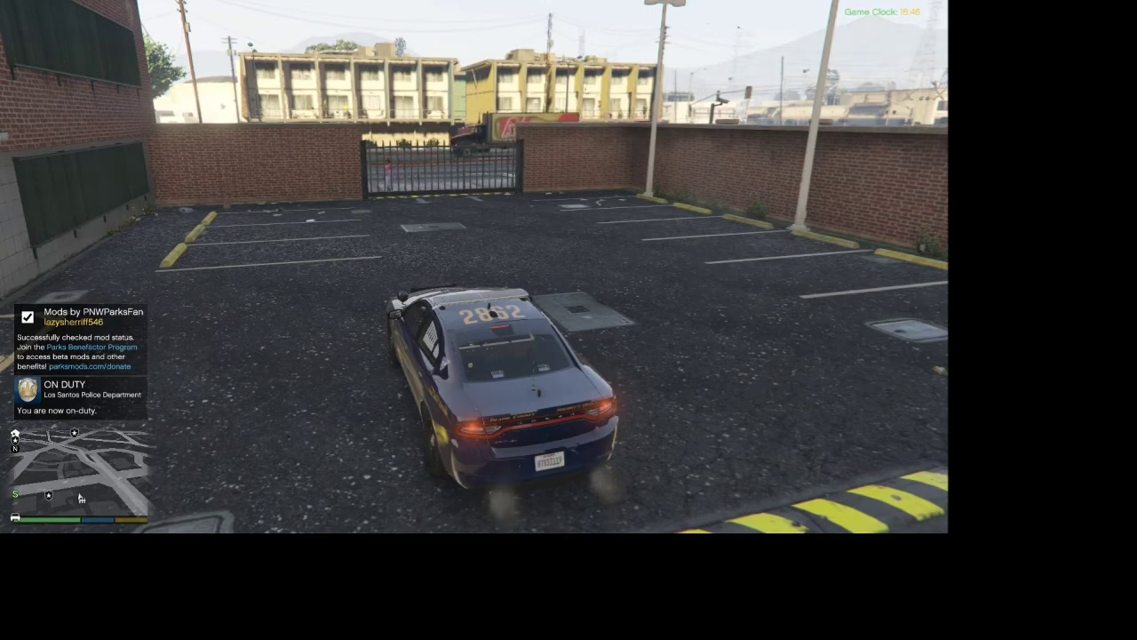
Step: Drive the sheriff cruiser across the station lot to the exit gate and reverse it back into a parking bay
key("w")
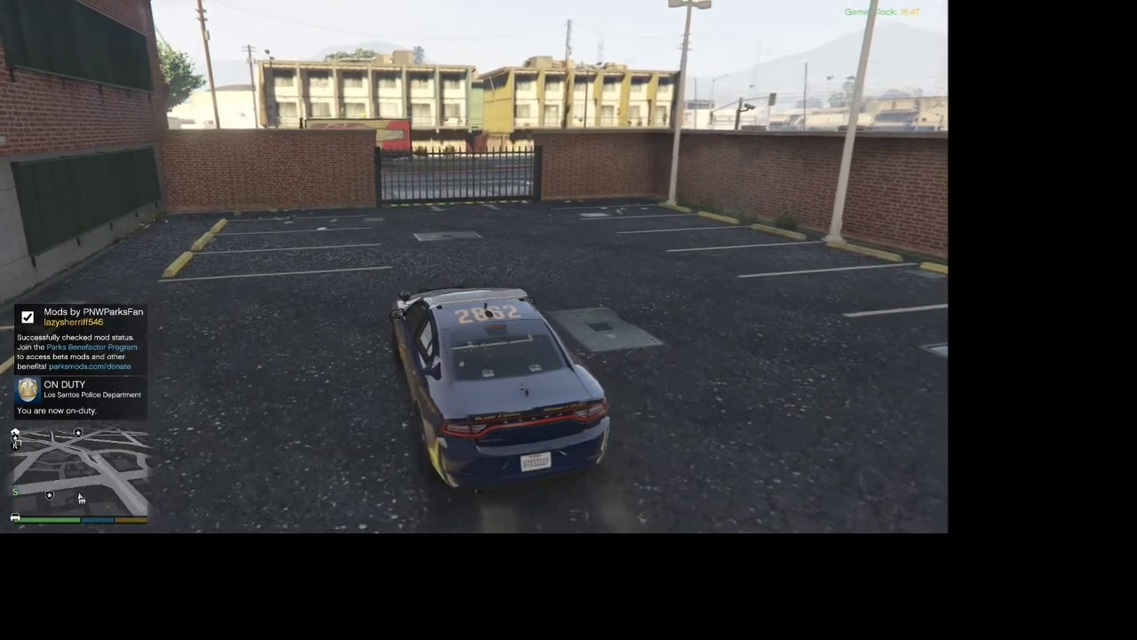
key("d")
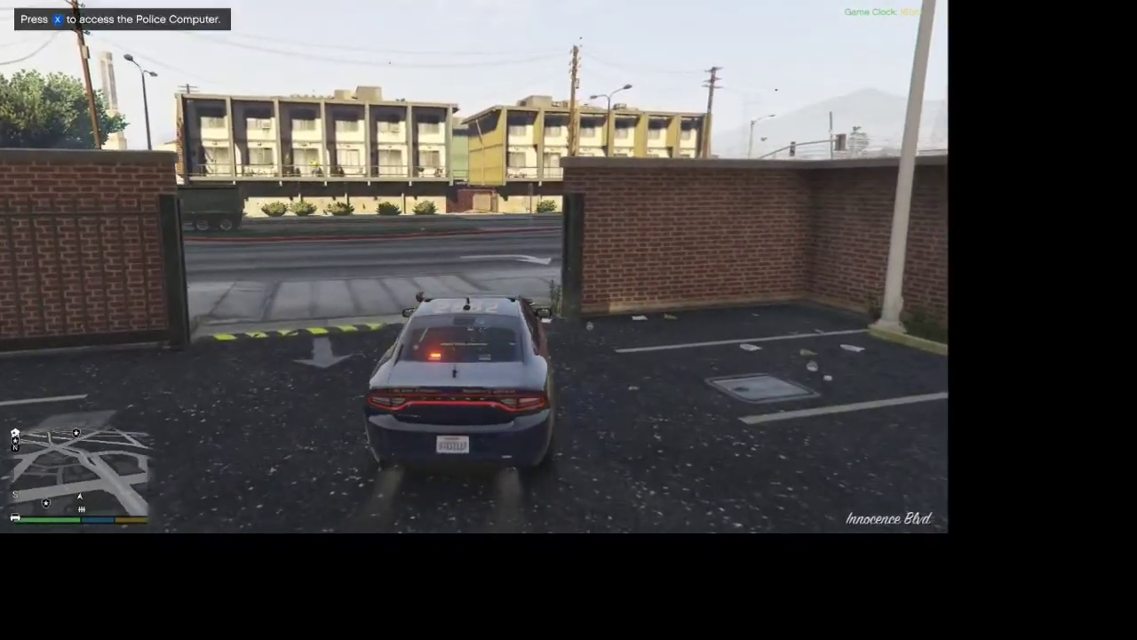
key("d")
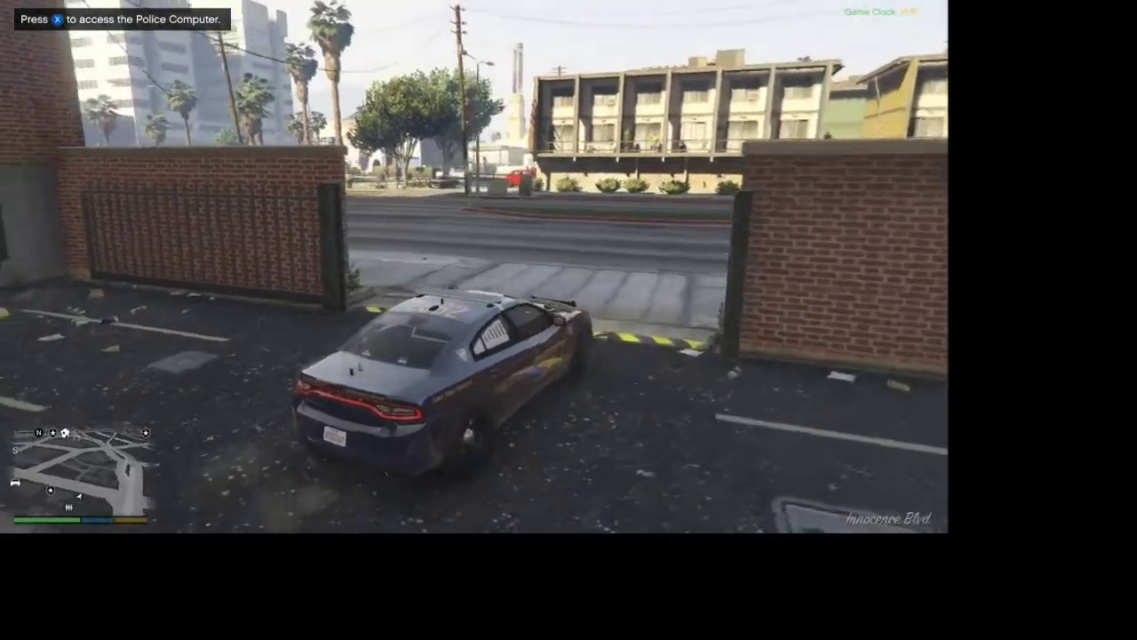
key("d")
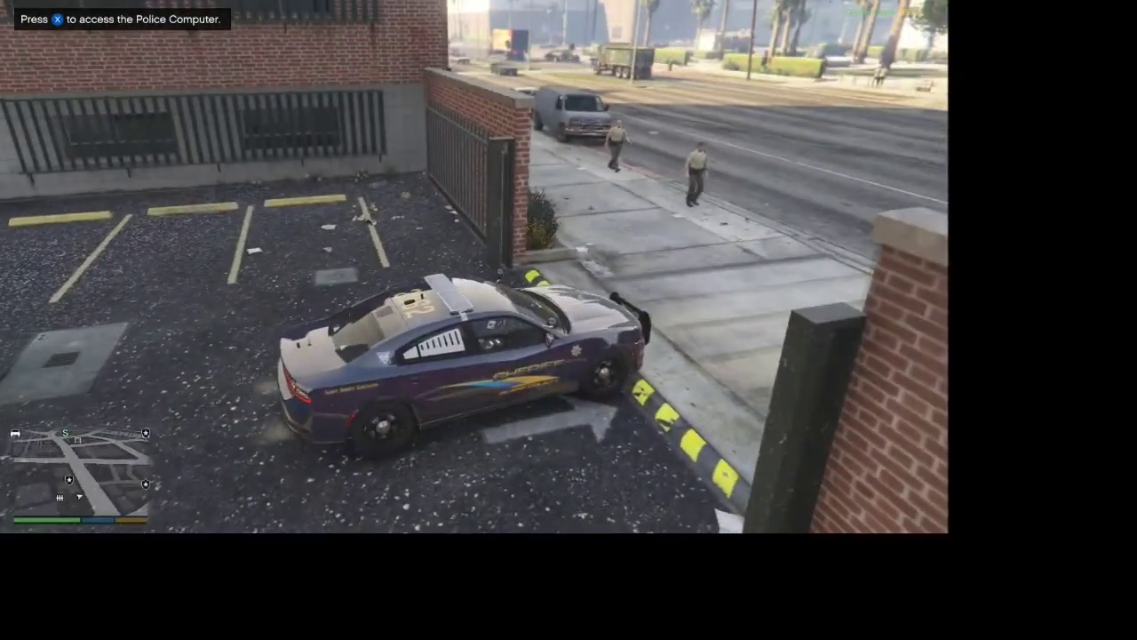
key("s")
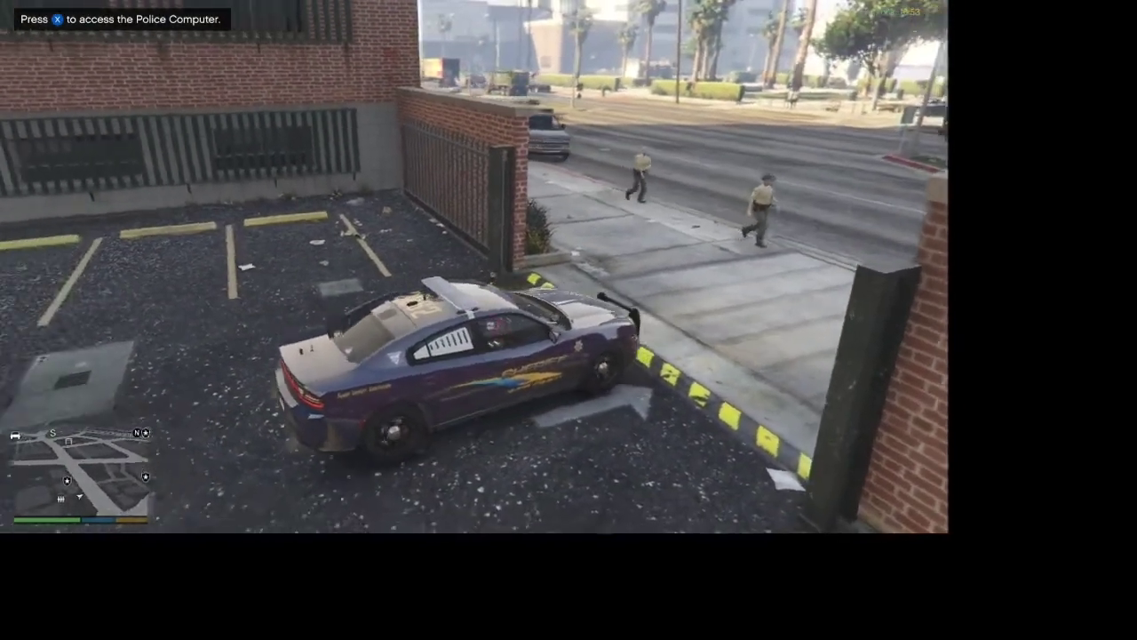
key("s")
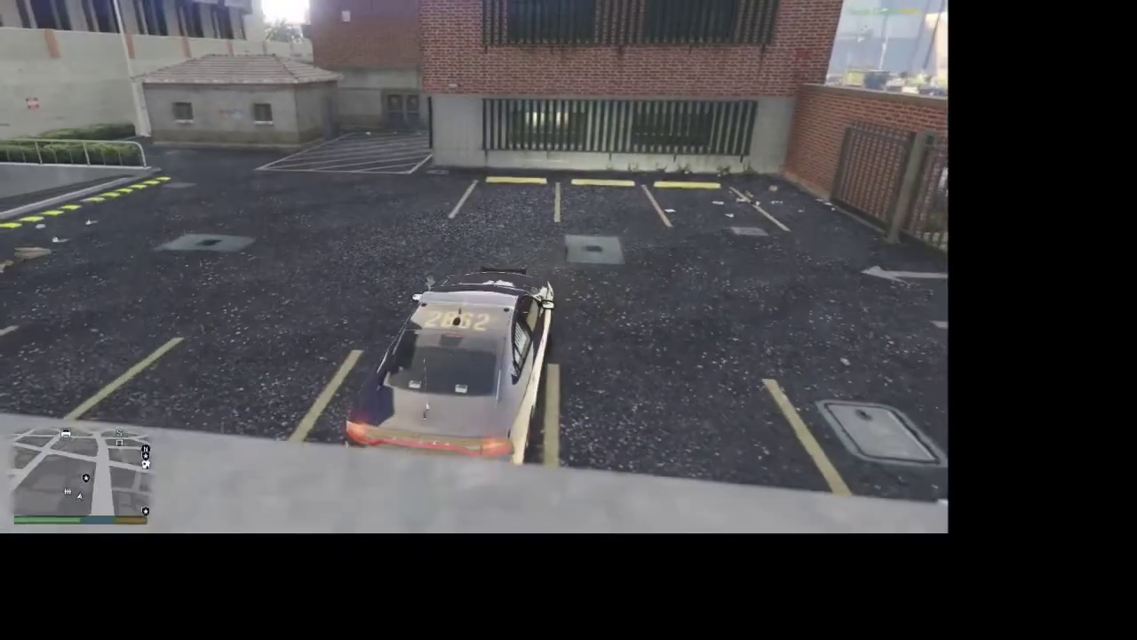
key("s")
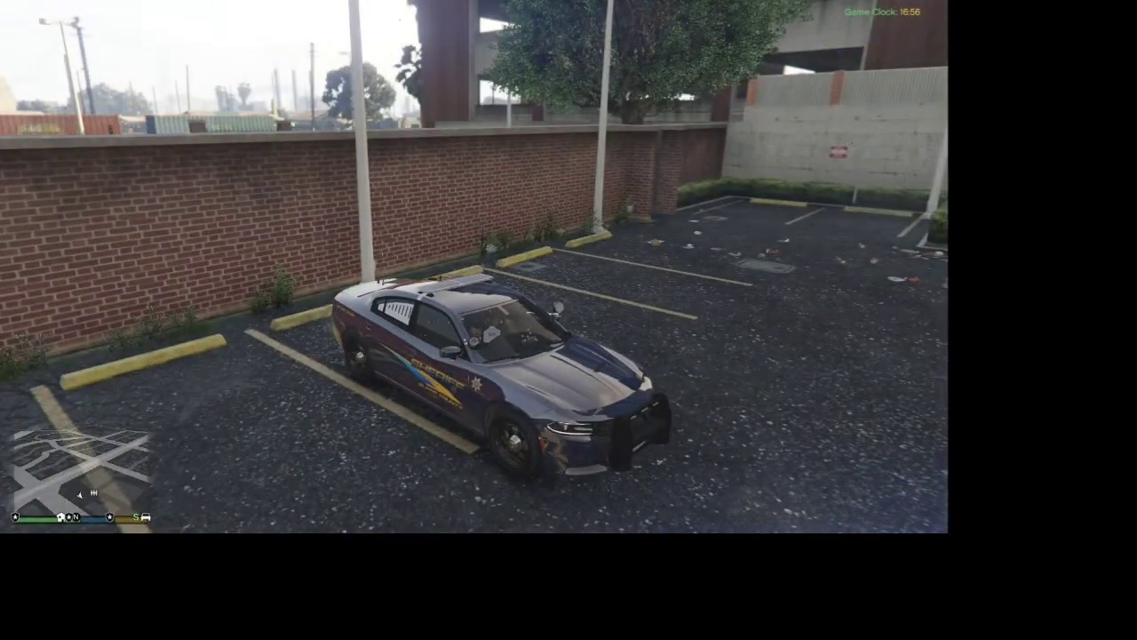
Step: Open the Police Backup options, cycle through the response types including Transport, and return to Code 3
key("b")
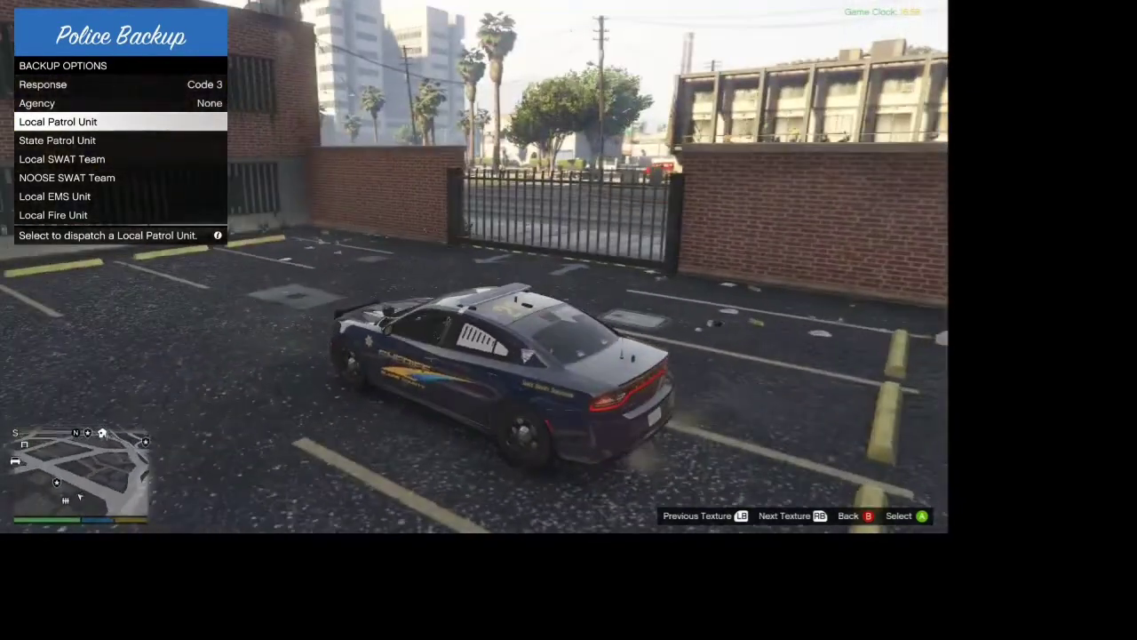
key("Up")
key("Up")
key("Right")
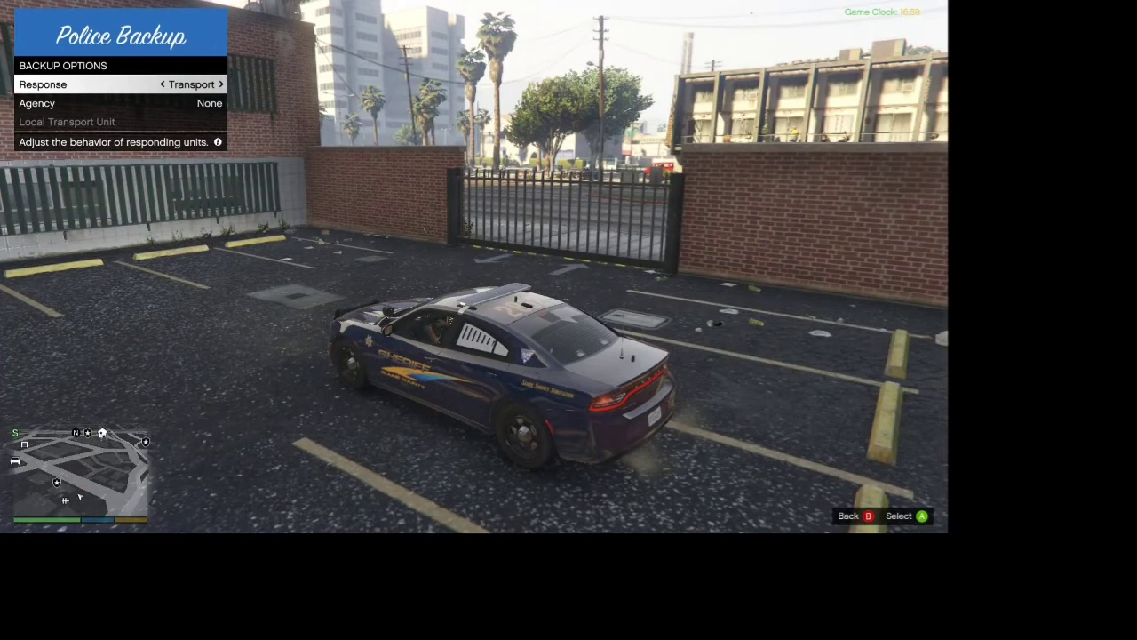
key("Left")
key("Right")
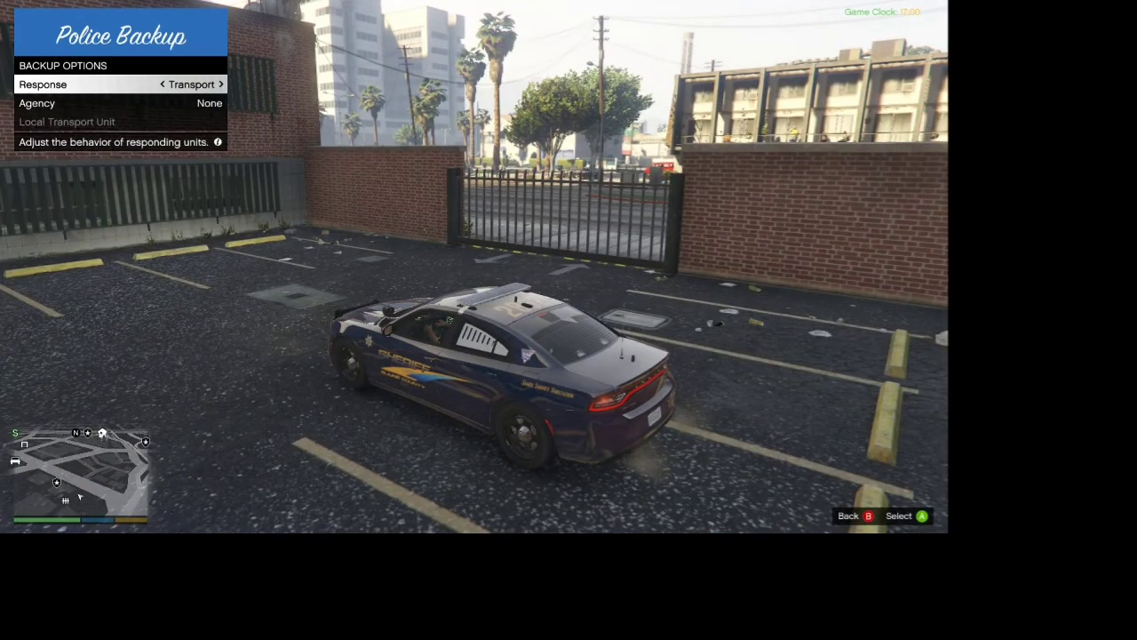
key("Right")
key("Down")
key("Down")
key("Down")
key("Up")
key("Up")
key("Up")
key("Right")
key("Down")
key("Down")
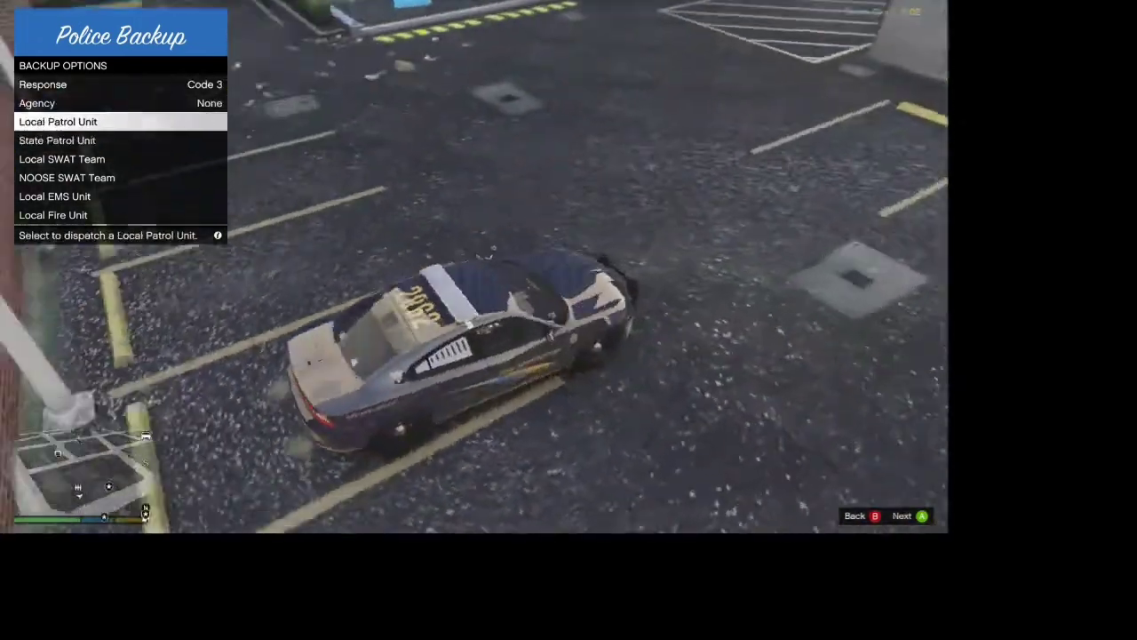
Step: Look through the Code 3 backup units, from State Patrol to Local Fire, and go back to the agency choice
key("Down")
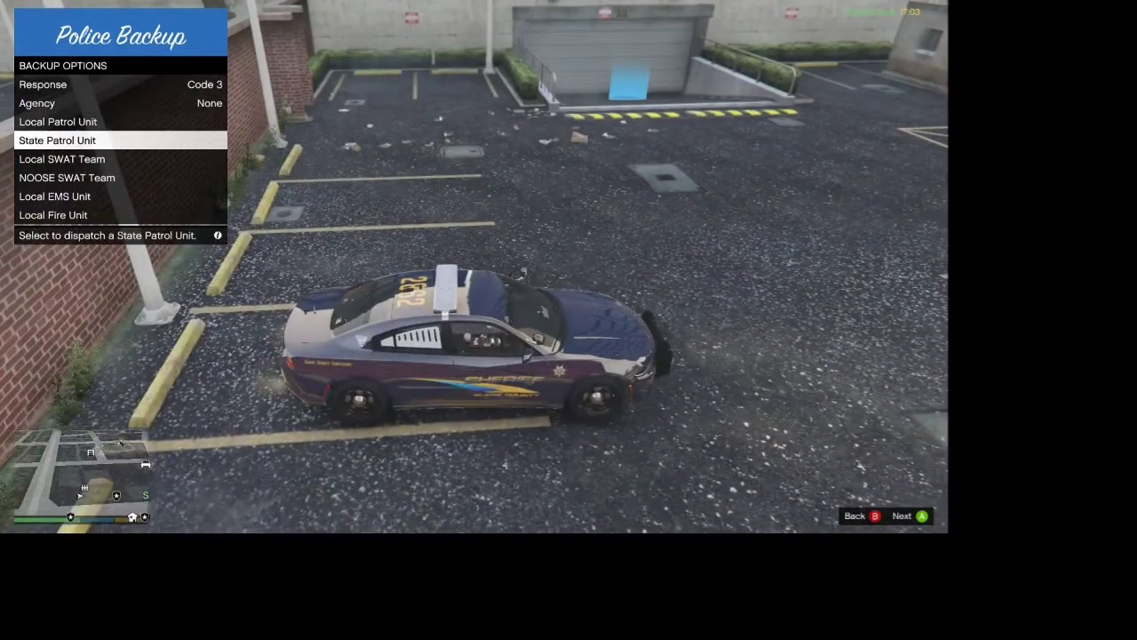
key("Down")
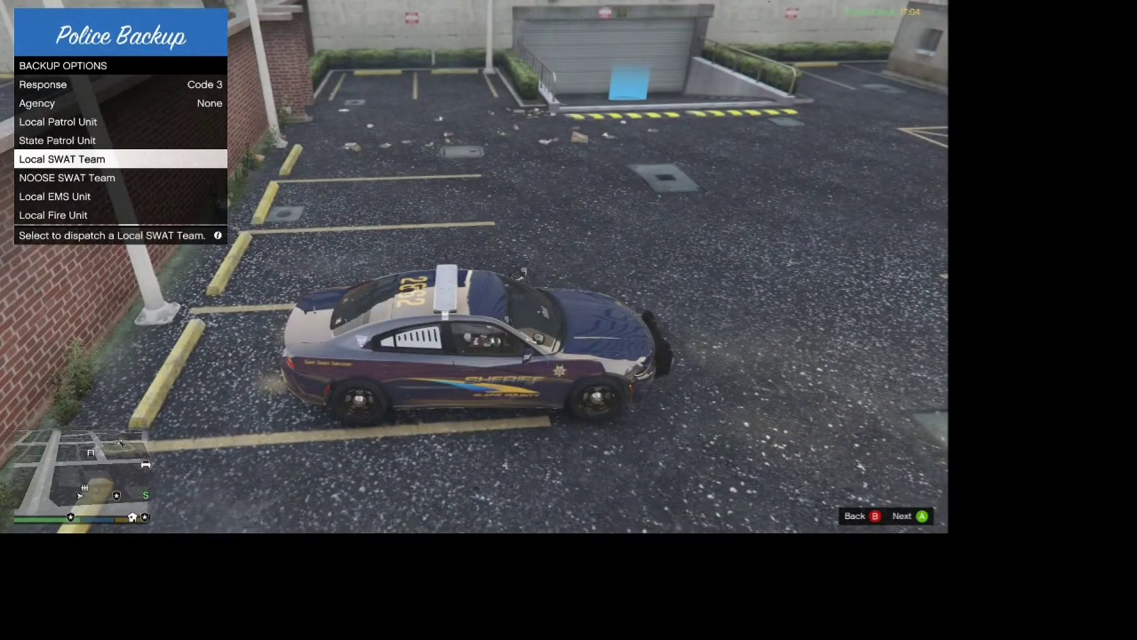
key("Down")
key("Down")
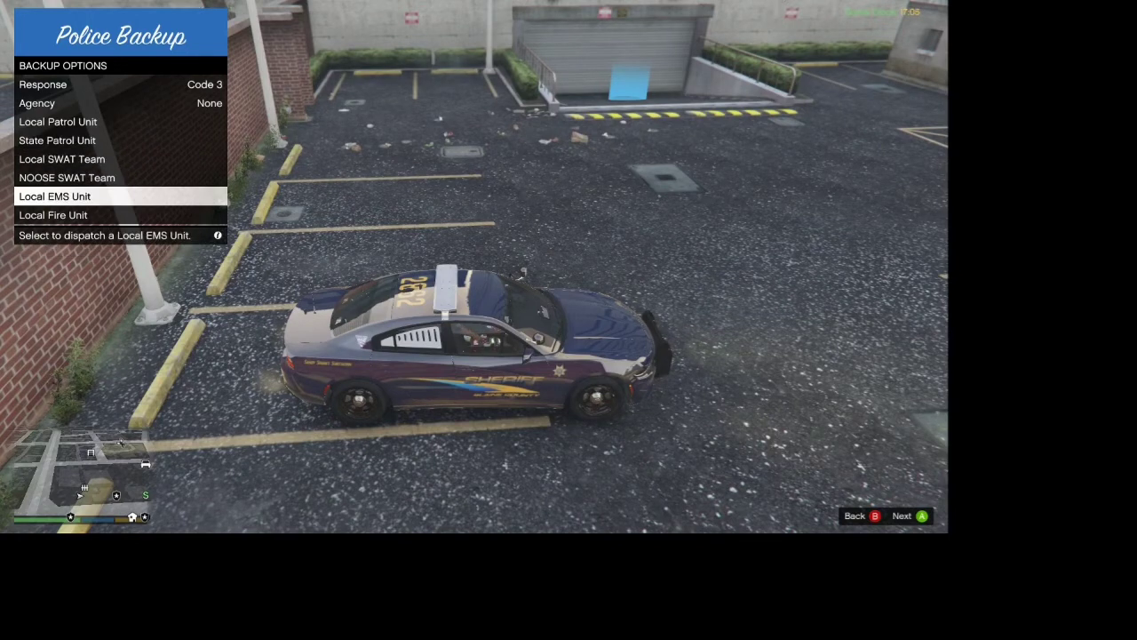
key("Down")
key("Up")
key("Up")
key("Up")
key("Up")
key("Up")
key("Up")
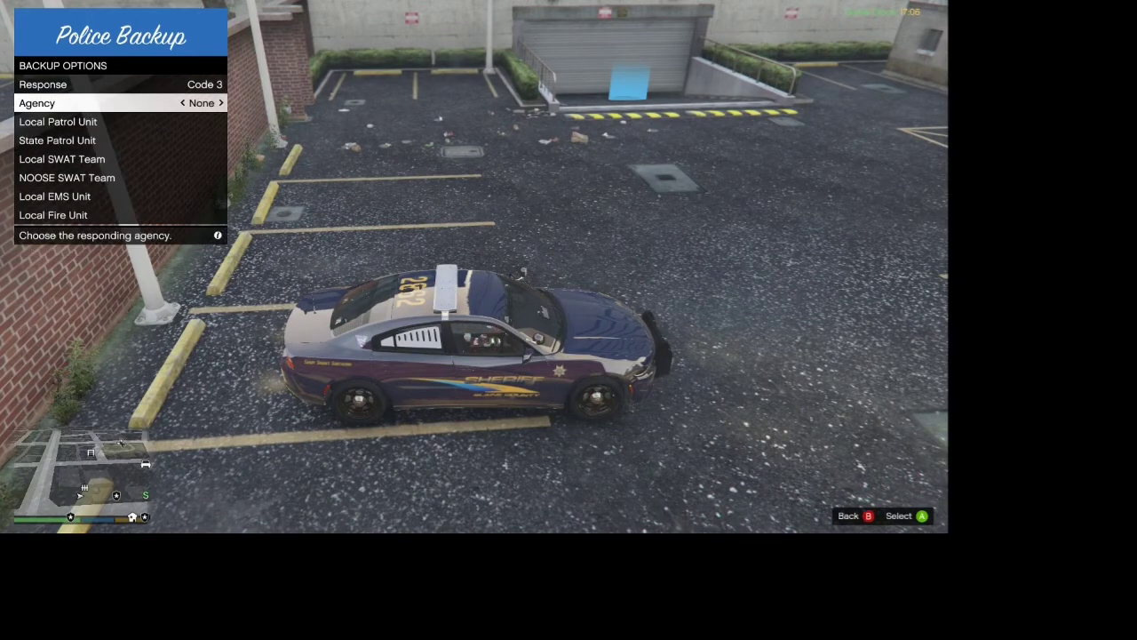
Step: Browse the responding agencies and their units, such as LSFD and IAA, and close the backup options
key("Right")
key("Right")
key("Right")
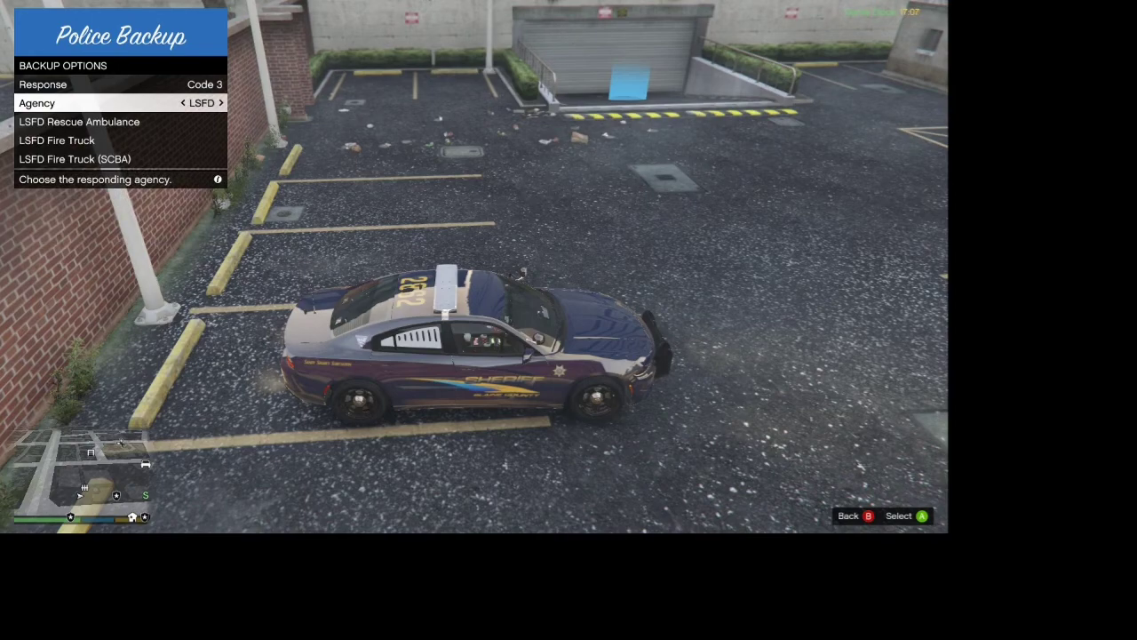
key("Left")
key("Right")
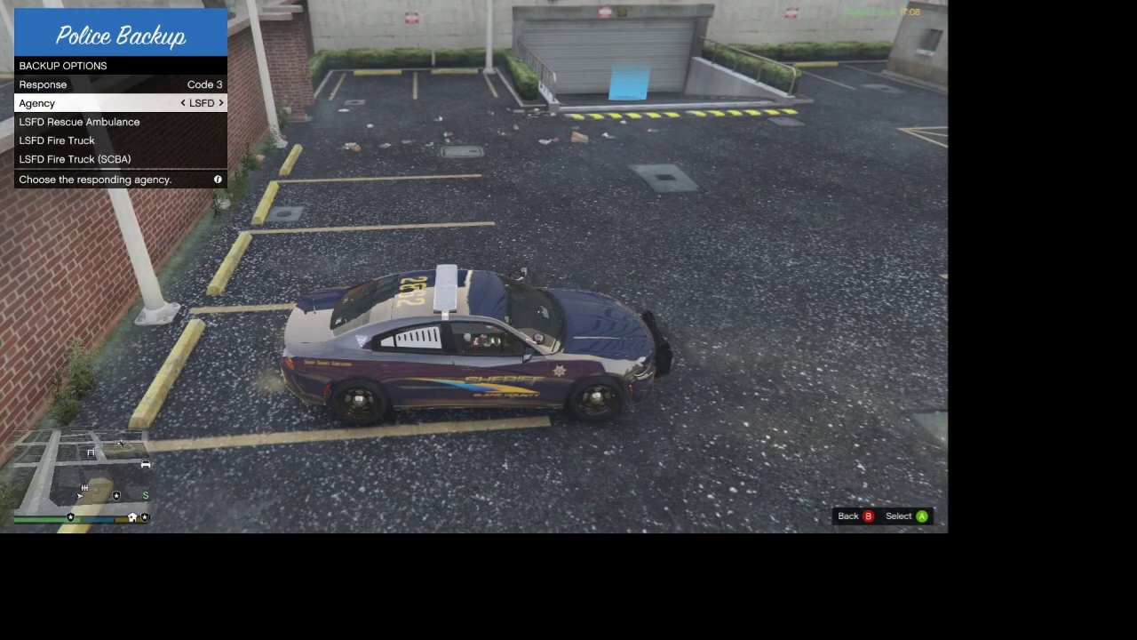
key("Right")
key("Left")
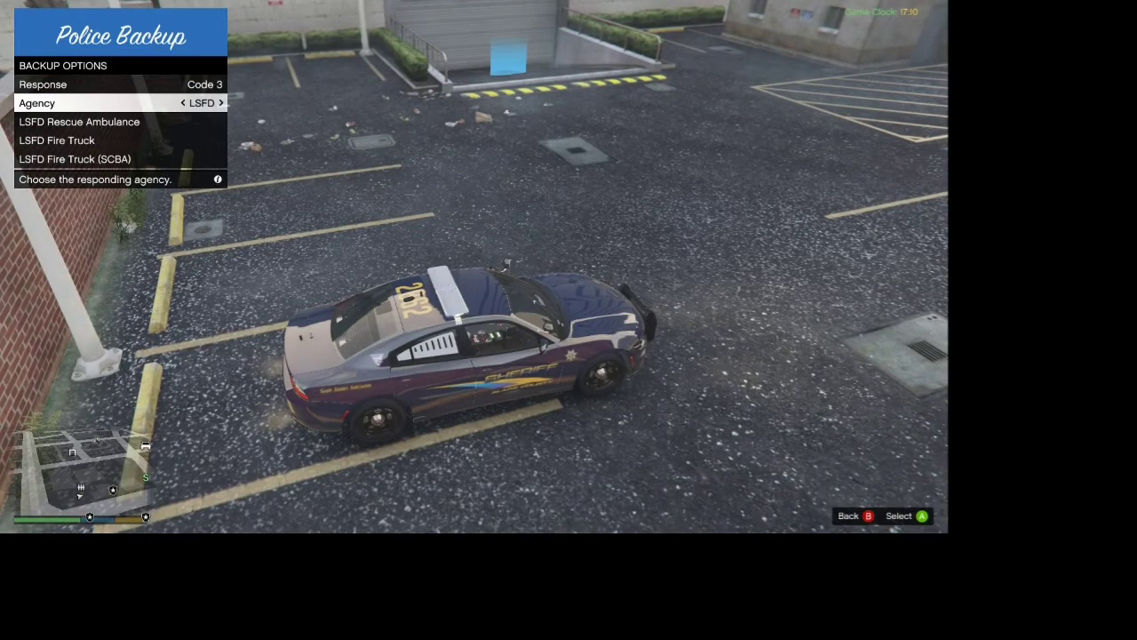
key("Right")
key("Right")
key("Right")
key("Right")
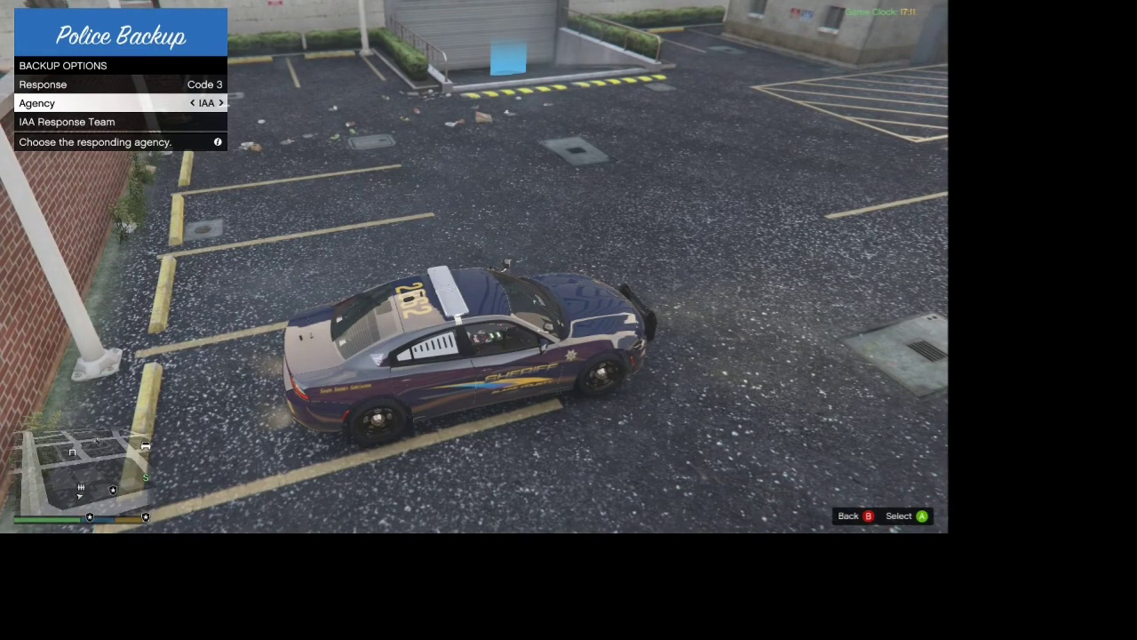
key("Right")
key("BackSpace")
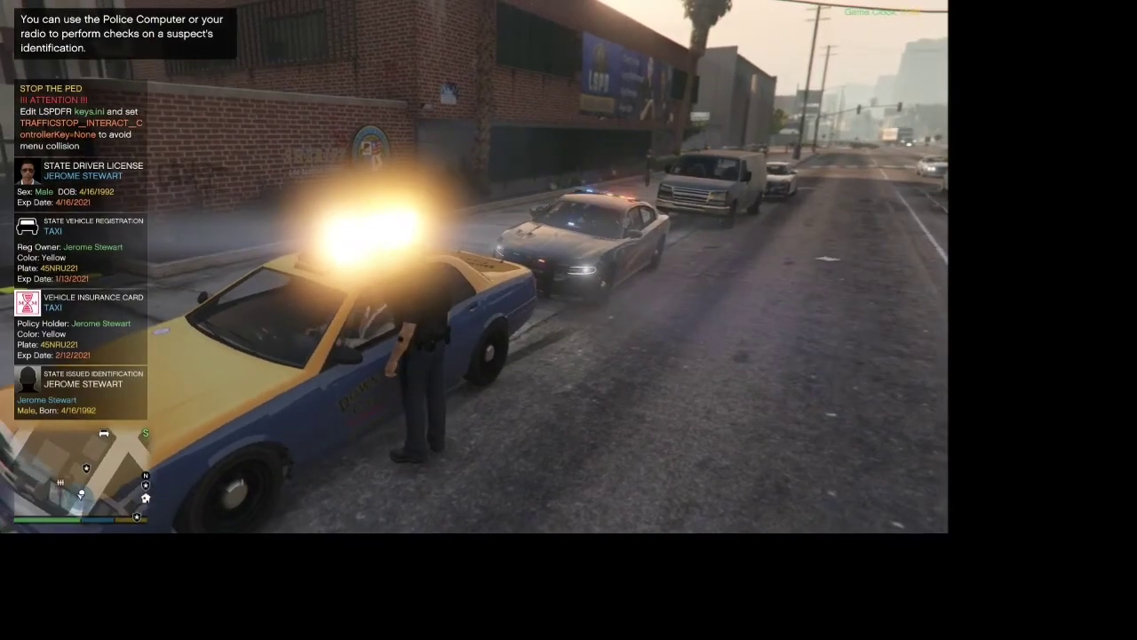
Step: Walk from the stopped taxi back to the patrol car, get in and open the Police Computer search
key("w")
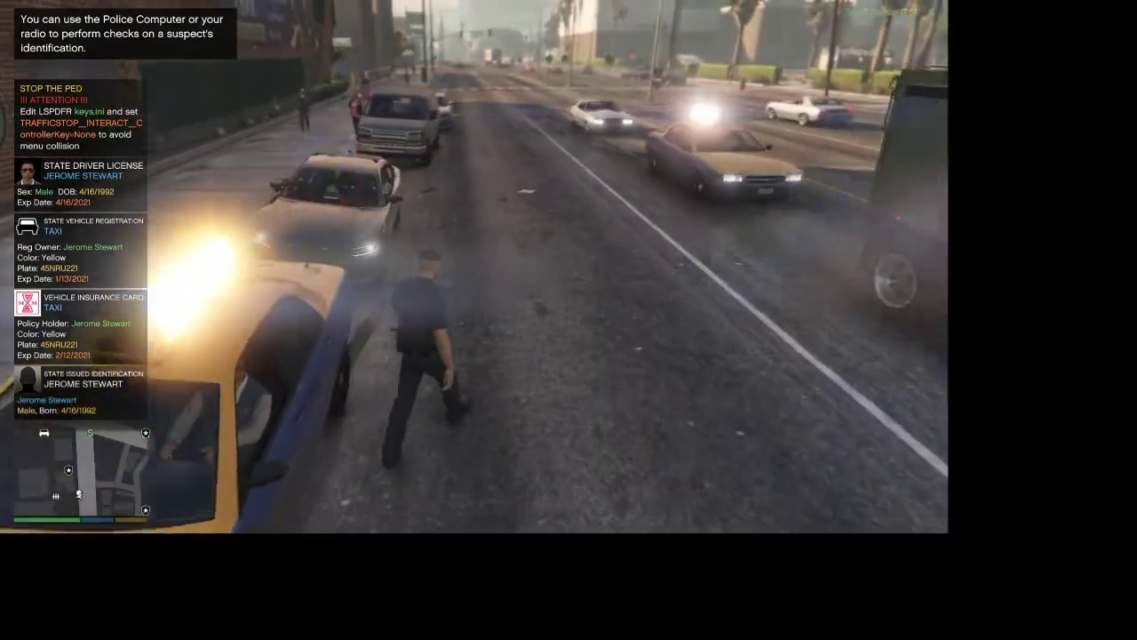
key("w")
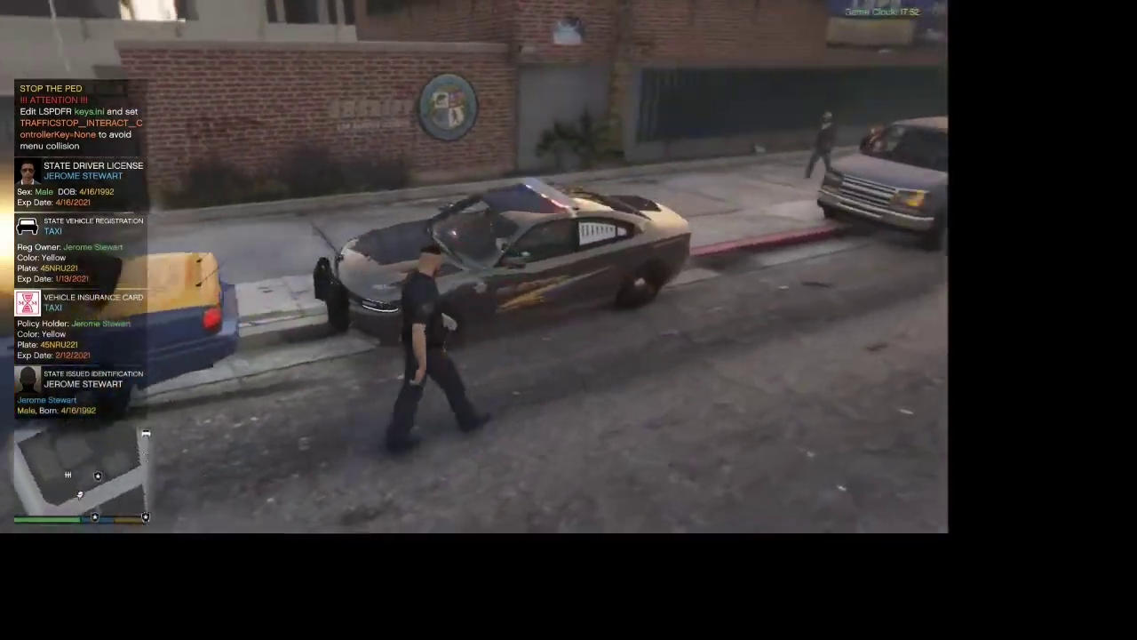
key("w")
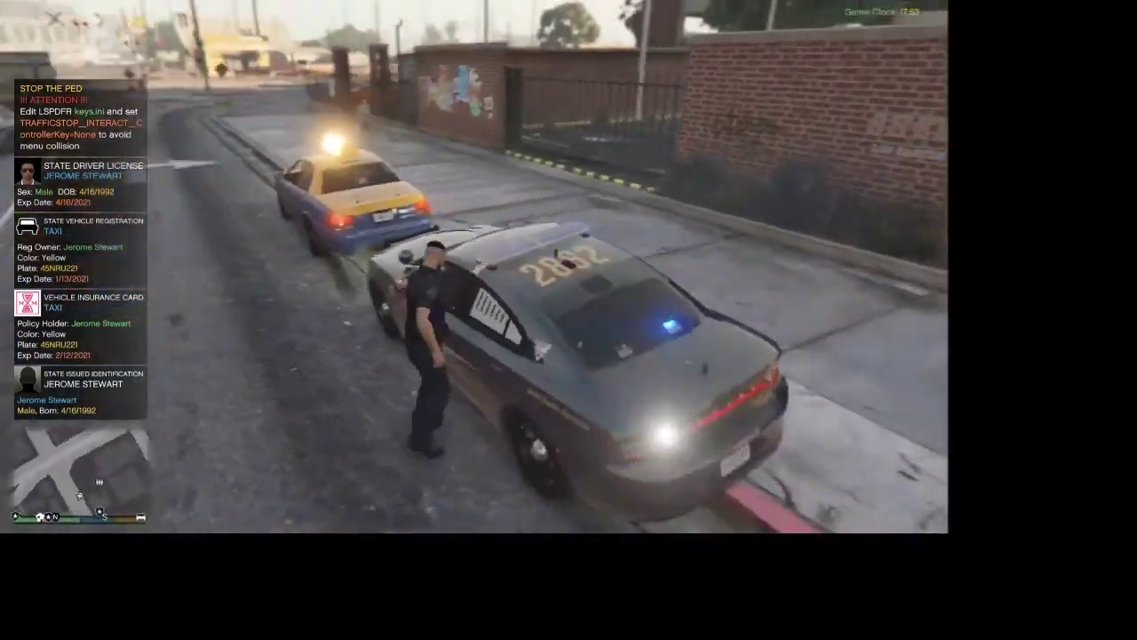
key("f")
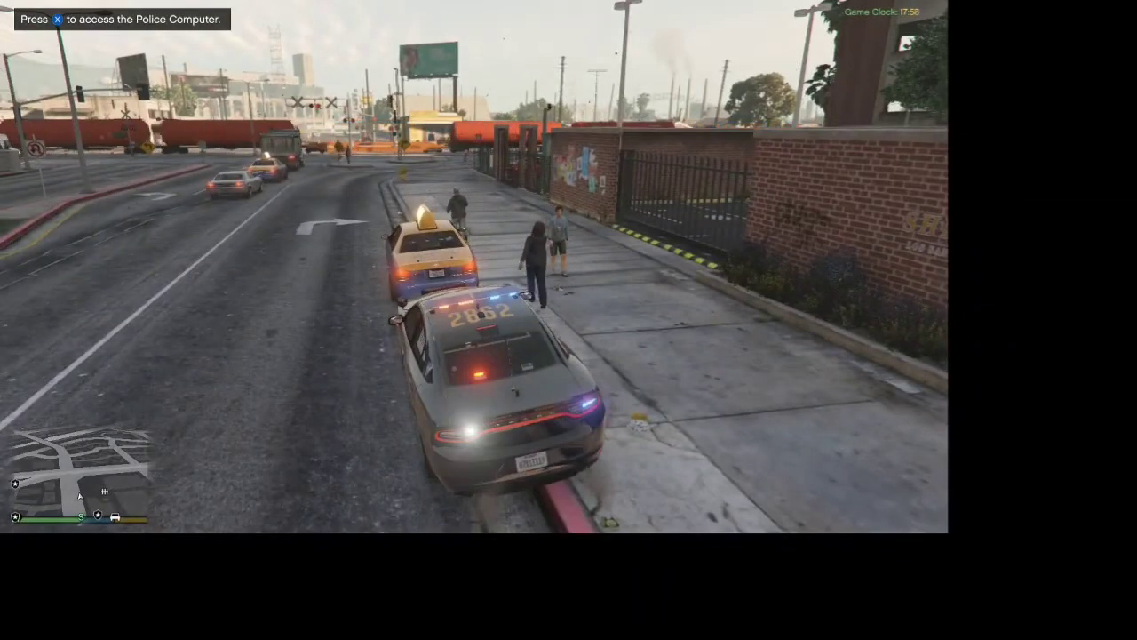
key("x")
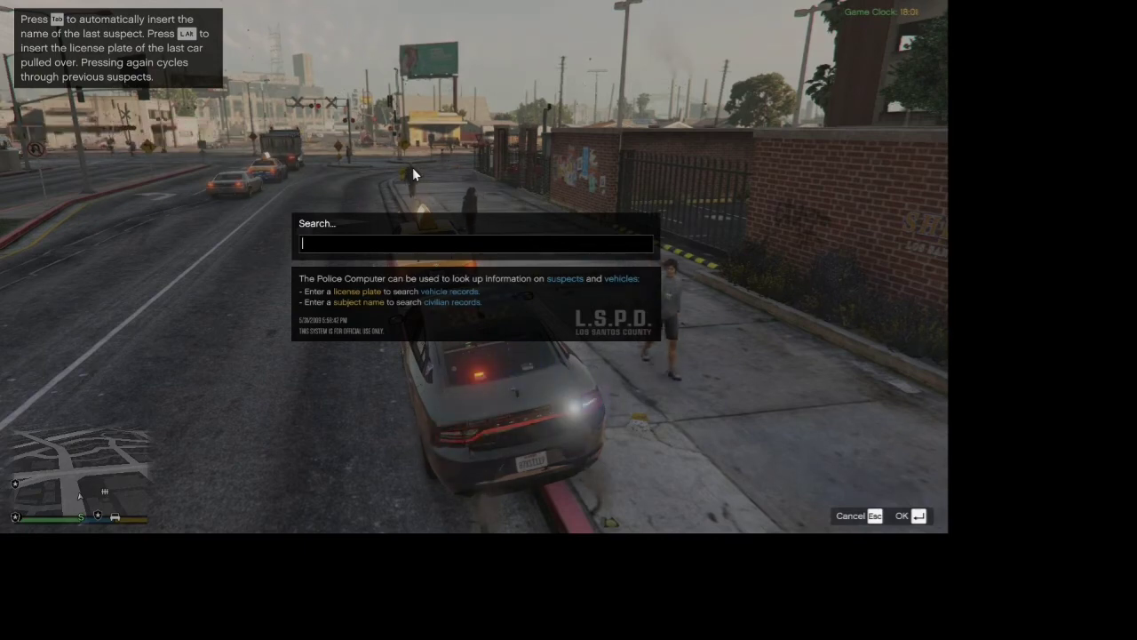
Step: Leave the Police Computer search and review the taxi driver's ID, registration and insurance details in the pause menu's Brief notifications
key("Escape")
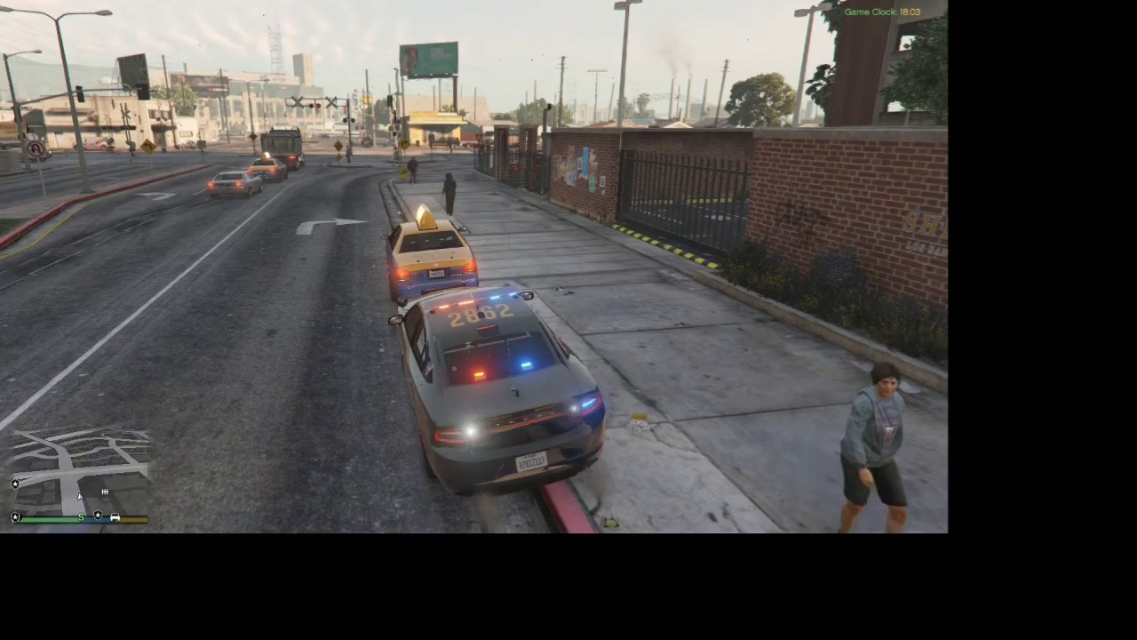
key("Escape")
key("e")
key("Return")
key("Return")
key("Down")
key("Down")
key("Down")
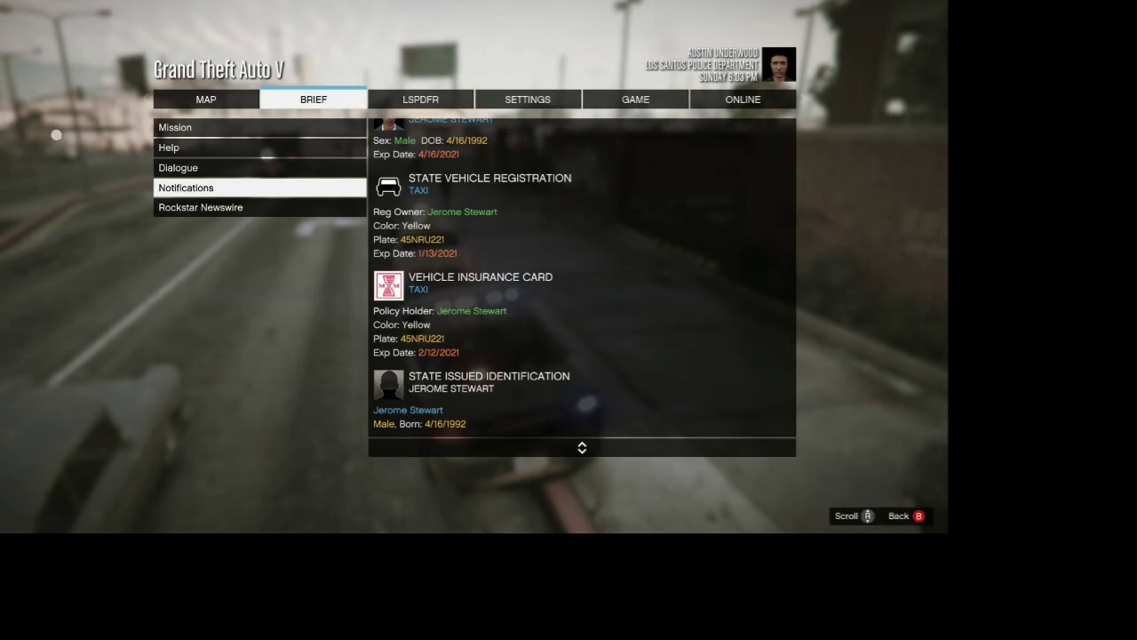
key("Escape")
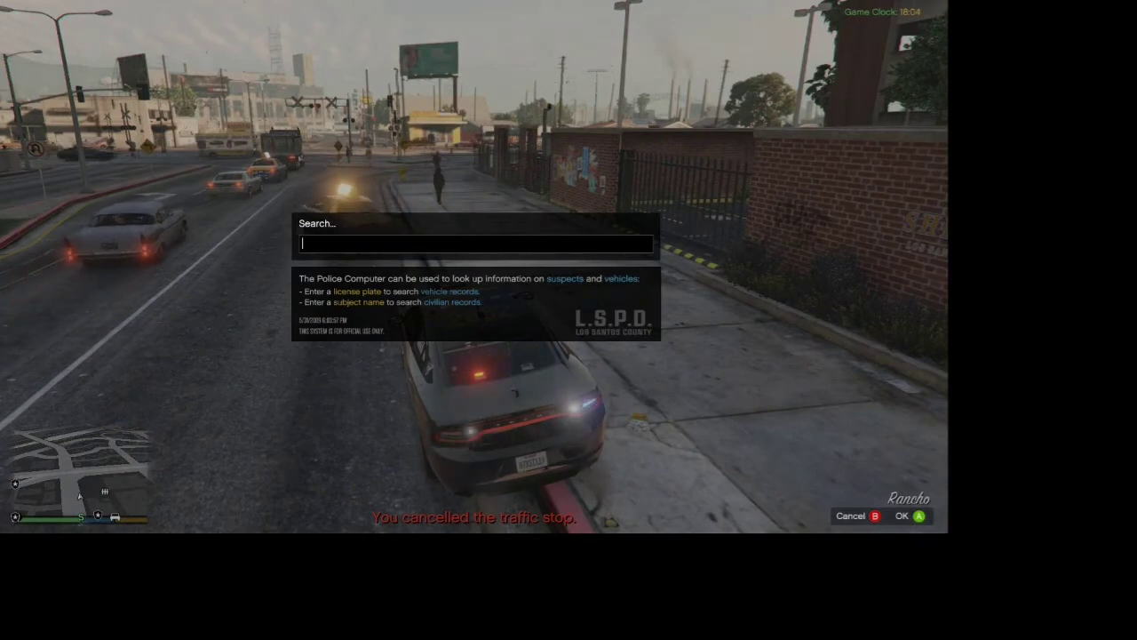
Step: Search the Police Computer's civilian records for the stopped taxi driver's full name
type("jermain")
key("BackSpace")
key("BackSpace")
key("BackSpace")
type("o")
key("BackSpace")
key("BackSpace")
key("BackSpace")
type("rome ")
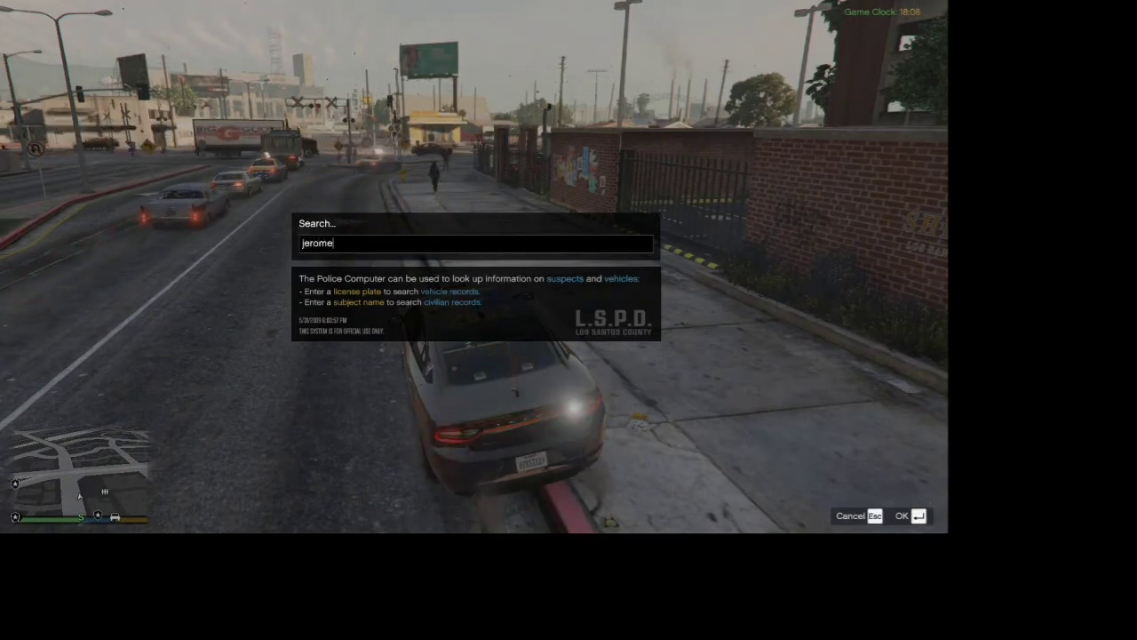
type("stewart")
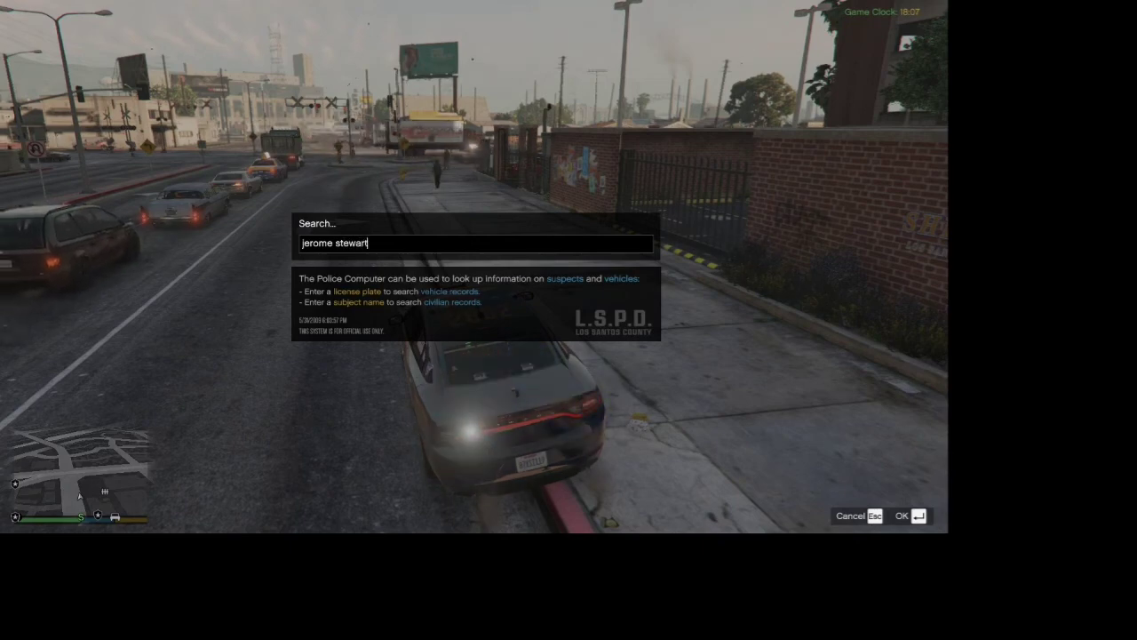
key("Return")
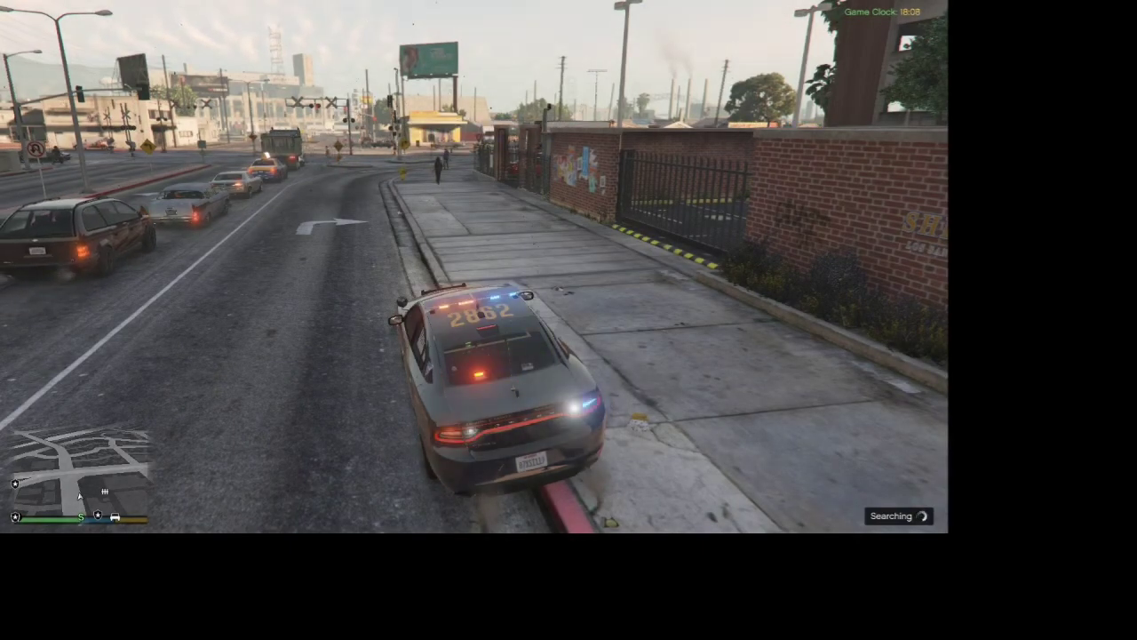